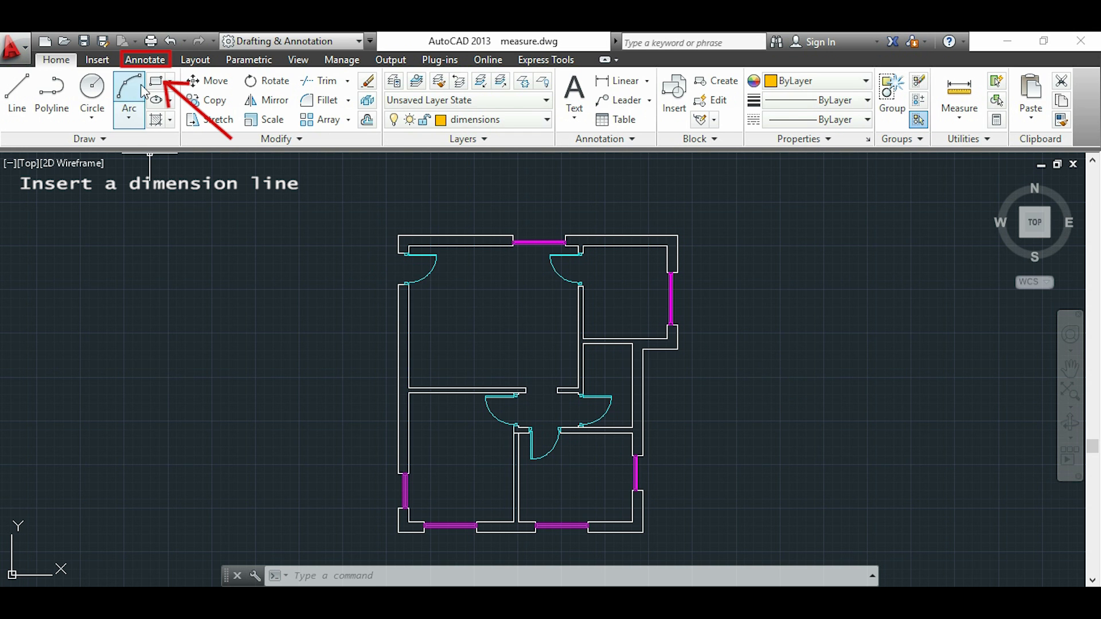
# Place a linear dimension above the top exterior wall, from the upper-left outer corner to the left edge of the window
pyautogui.click(153, 63)
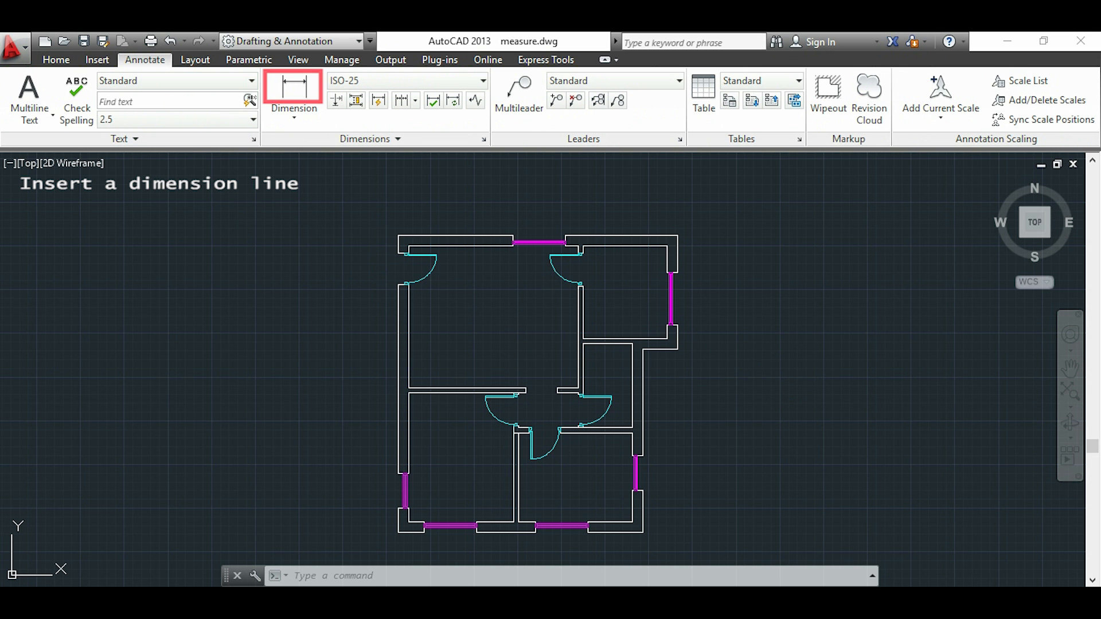
pyautogui.click(299, 99)
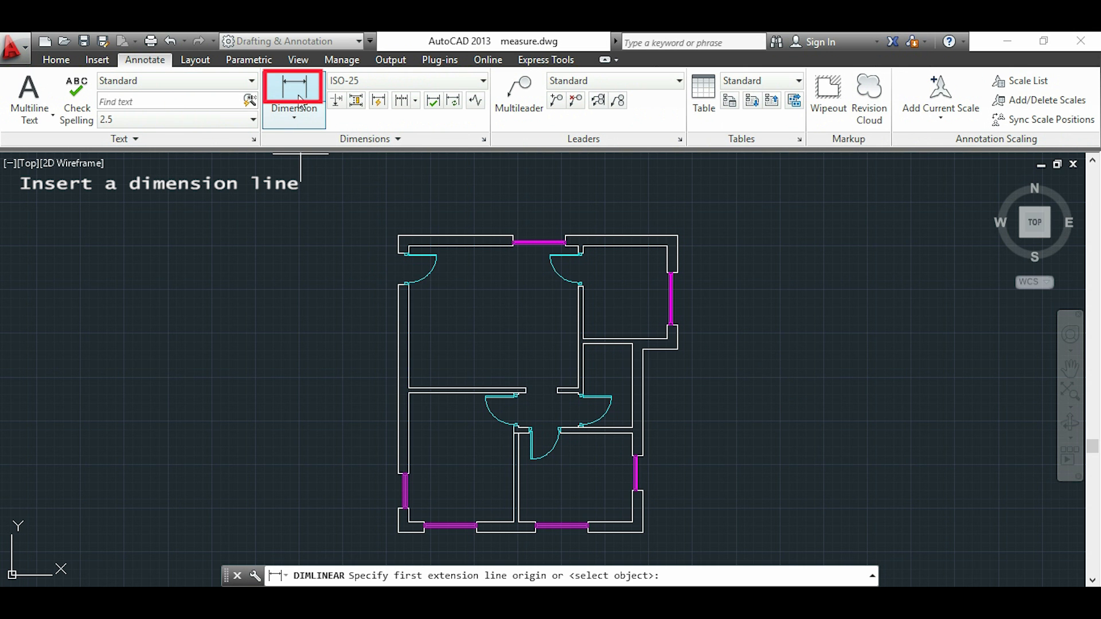
pyautogui.scroll(3, 396, 229)
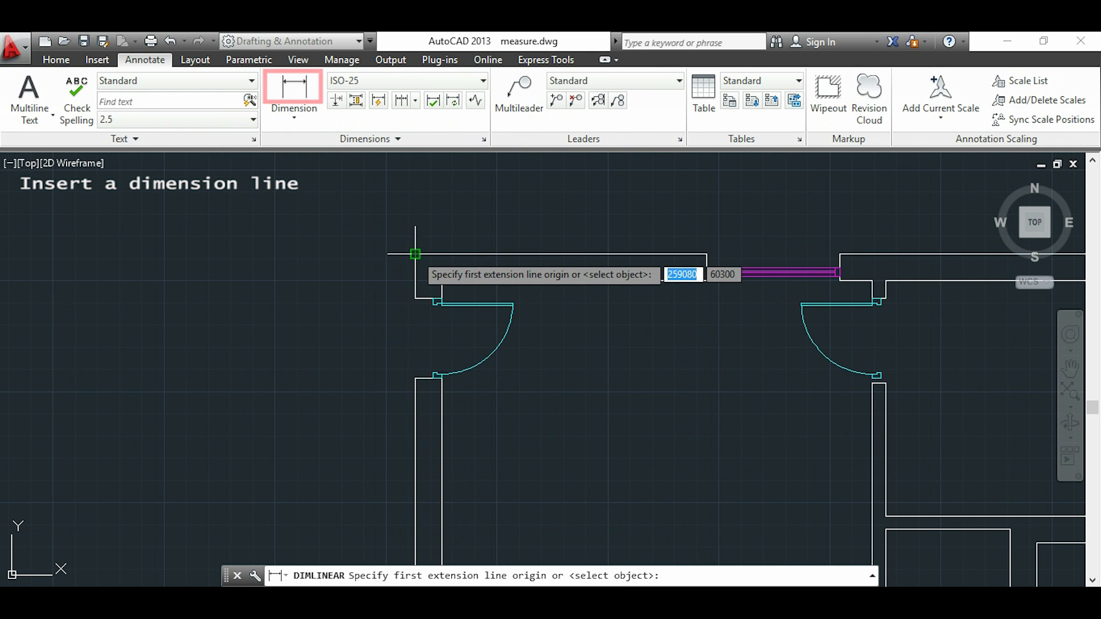
pyautogui.click(415, 253)
pyautogui.click(707, 254)
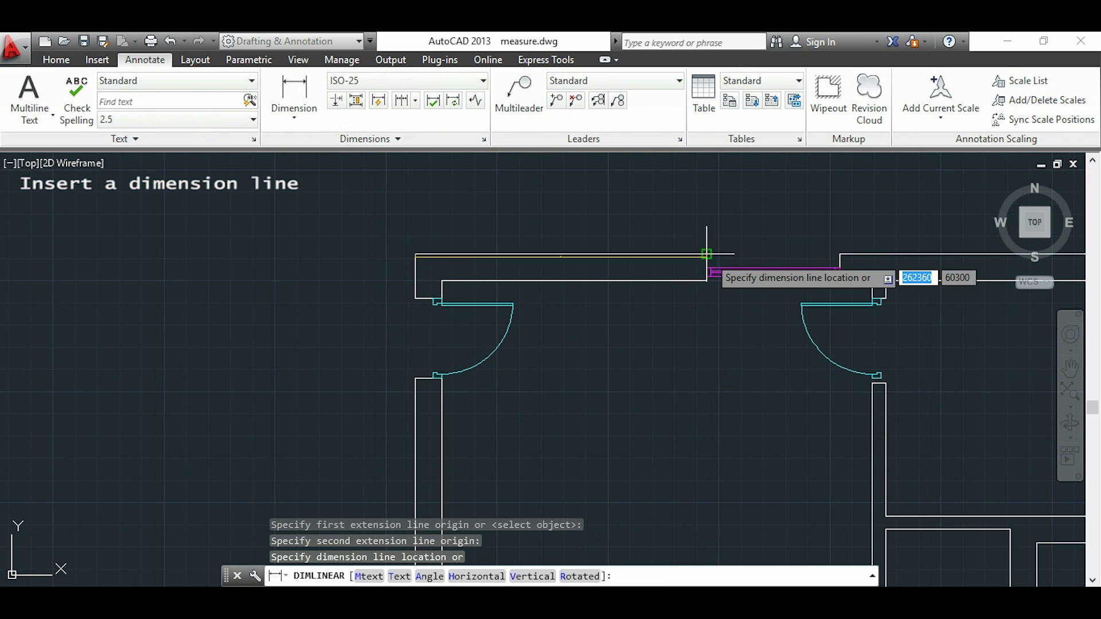
pyautogui.click(709, 195)
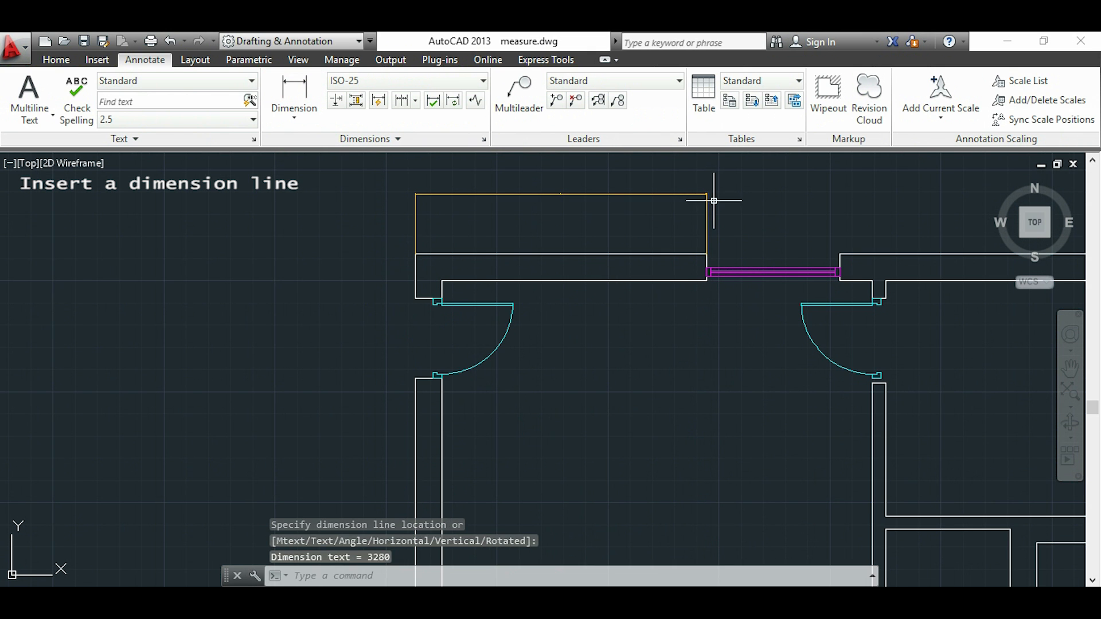
# Examine the text and arrowheads of the new wall dimension up close for readability
pyautogui.moveTo(769, 201); pyautogui.dragTo(646, 270, button='middle')
pyautogui.scroll(4, 408, 251)
pyautogui.scroll(4, 606, 233)
pyautogui.scroll(4, 236, 315)
pyautogui.scroll(3, 308, 320)
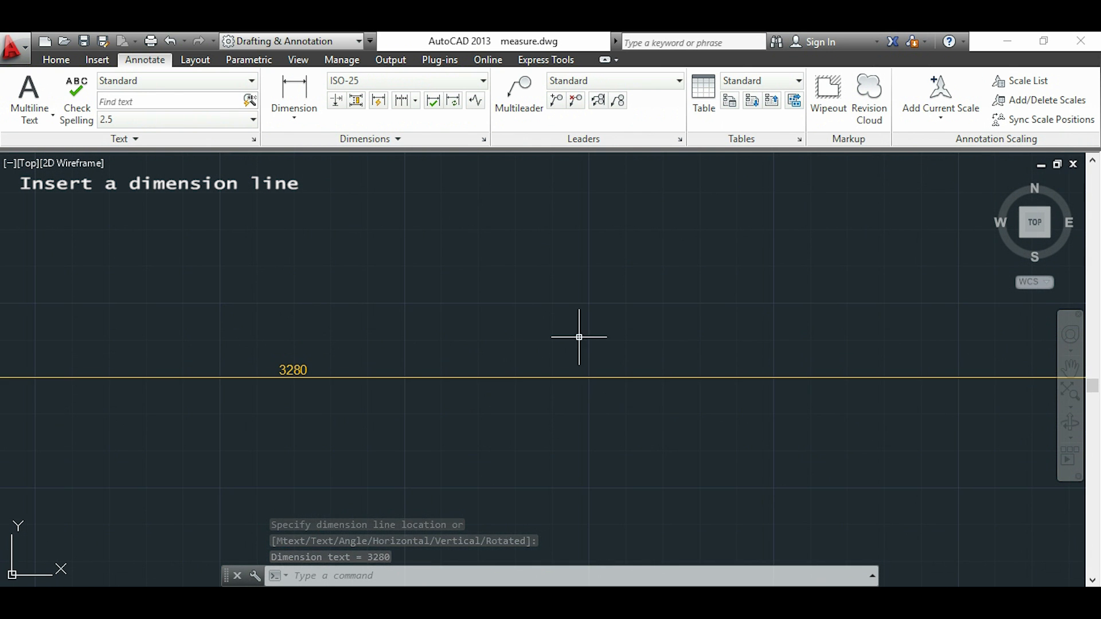
pyautogui.moveTo(534, 344); pyautogui.dragTo(631, 293, button='middle')
pyautogui.scroll(-4, 673, 272)
pyautogui.scroll(-8, 673, 274)
pyautogui.moveTo(808, 333); pyautogui.dragTo(638, 339, button='middle')
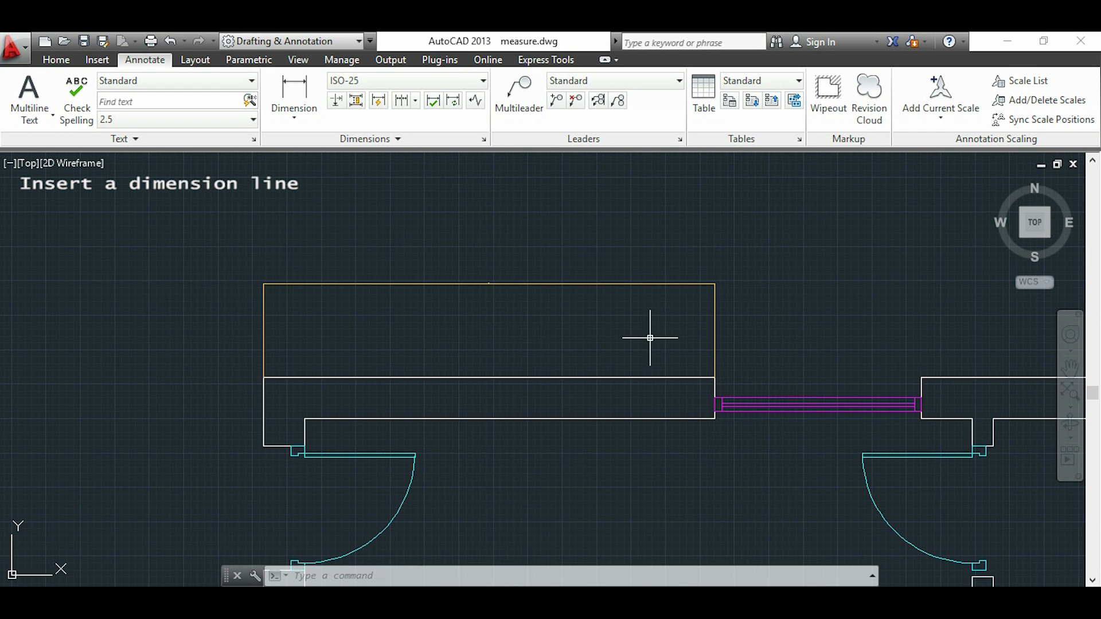
# Create a new dimension style named "floor plan" that starts with the Standard style and applies to all dimensions
pyautogui.click(715, 341)
pyautogui.moveTo(761, 341); pyautogui.dragTo(648, 346, button='middle')
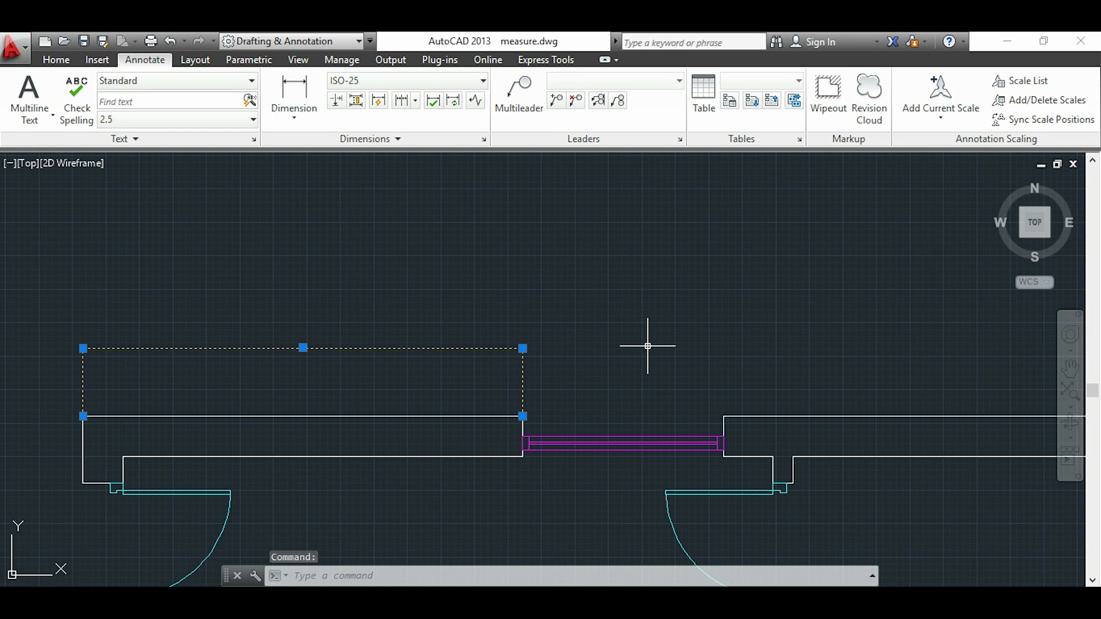
pyautogui.click(485, 142)
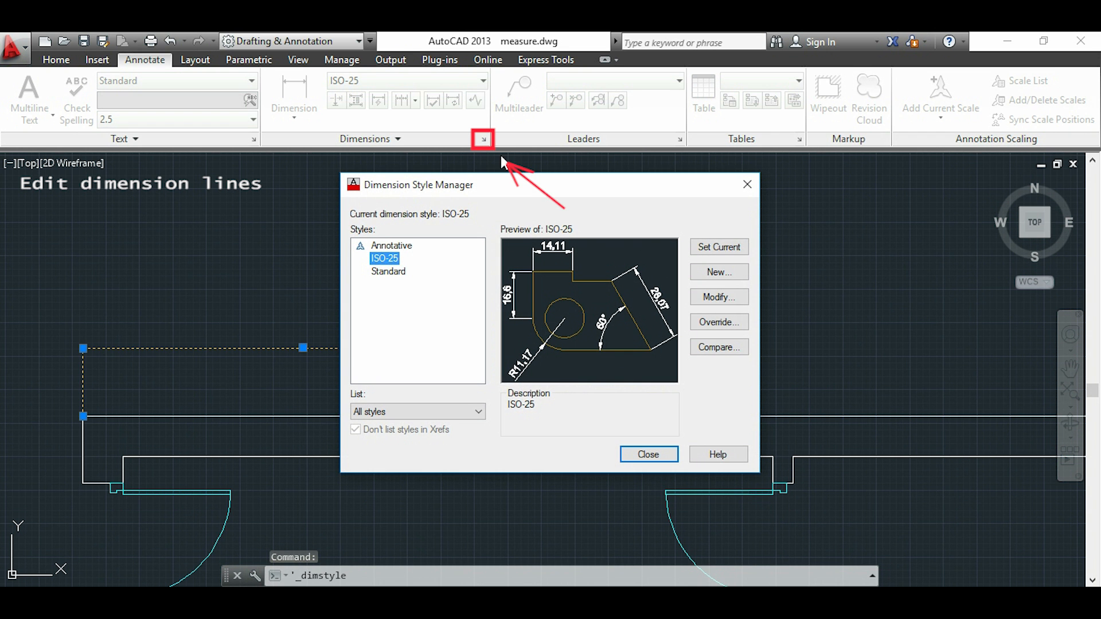
pyautogui.moveTo(548, 195); pyautogui.dragTo(759, 179)
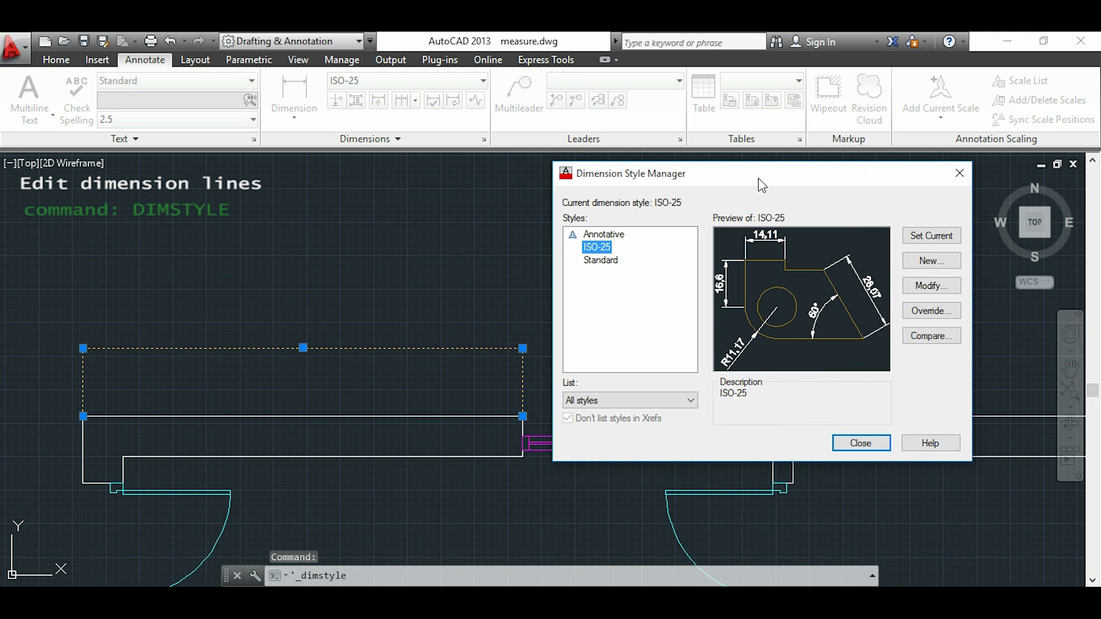
pyautogui.moveTo(758, 178); pyautogui.dragTo(760, 179)
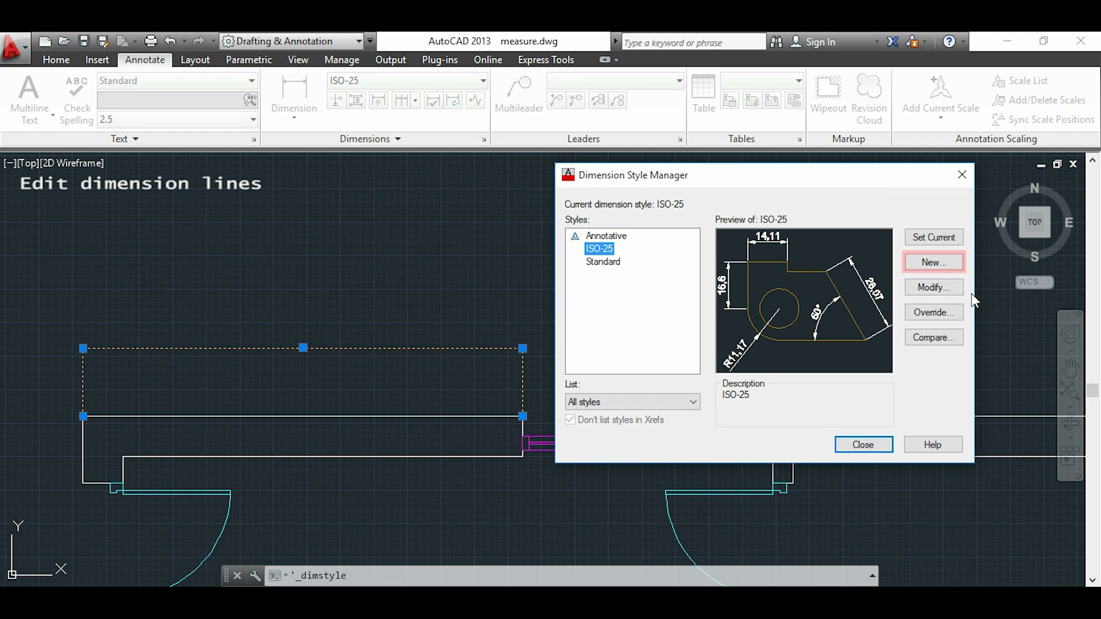
pyautogui.click(933, 262)
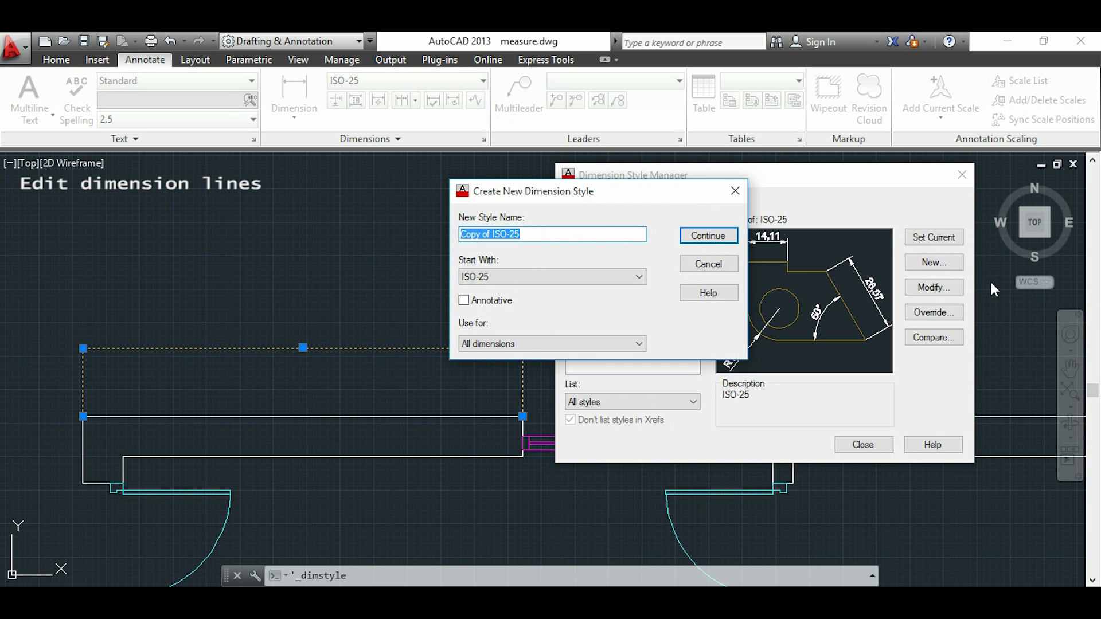
pyautogui.write('floor plan')
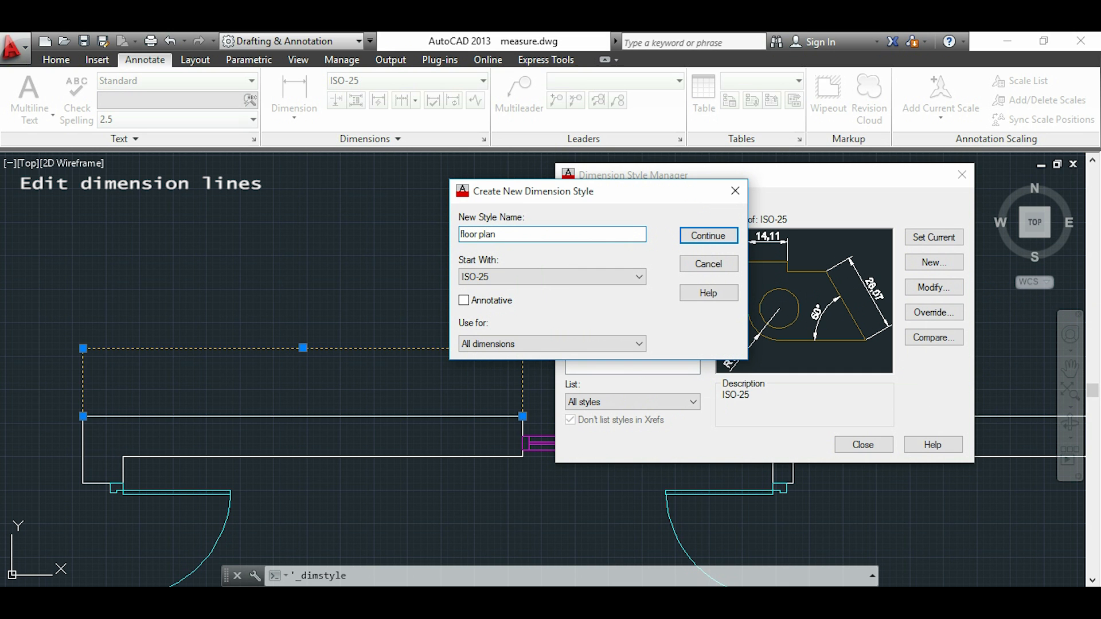
pyautogui.click(639, 277)
pyautogui.click(633, 314)
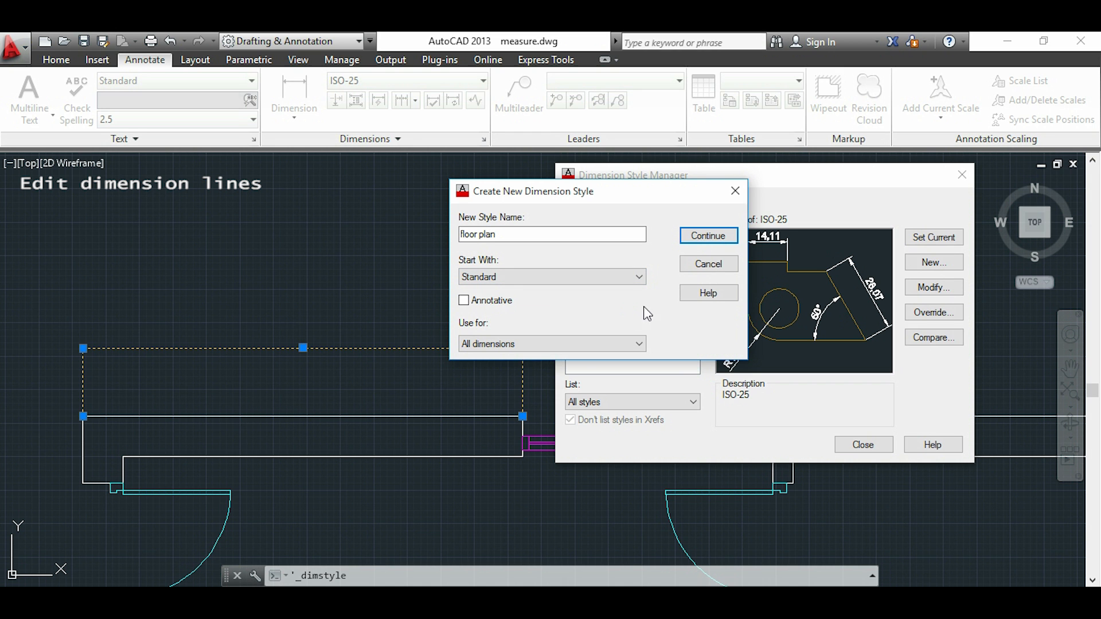
pyautogui.click(700, 241)
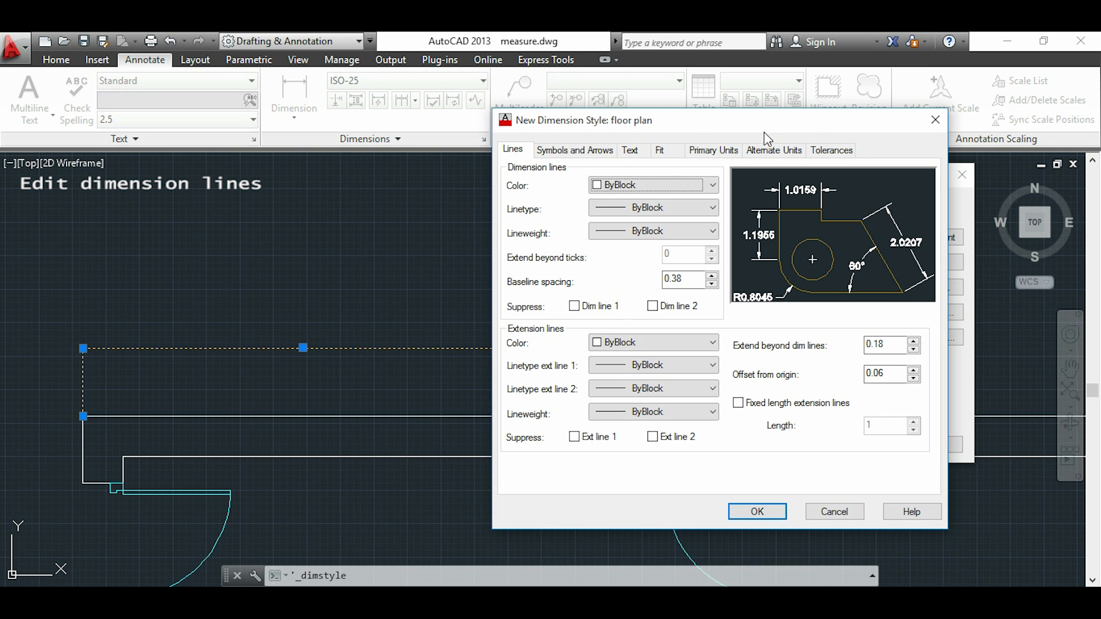
# Set the floor plan style's arrow size and text height to 100 and save the style
pyautogui.click(596, 155)
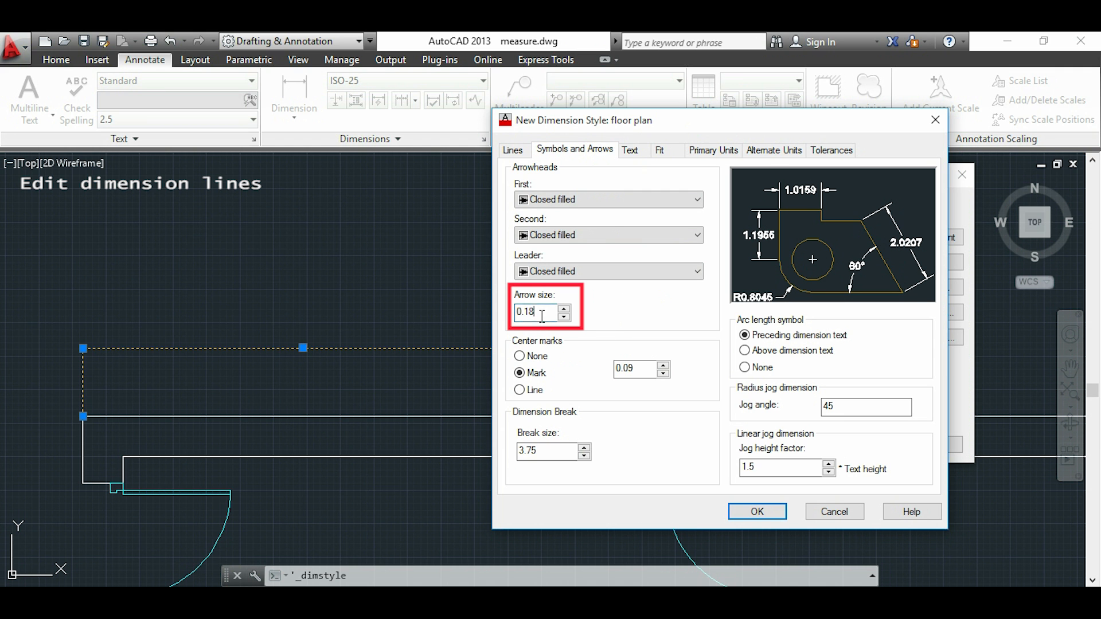
pyautogui.moveTo(545, 311); pyautogui.dragTo(513, 312)
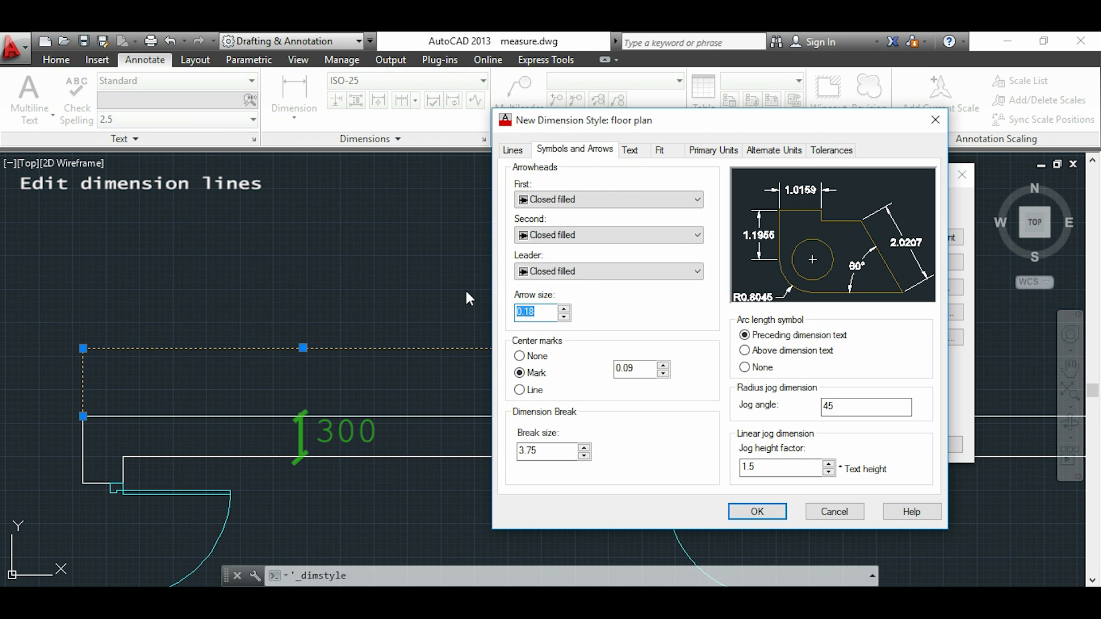
pyautogui.write('100')
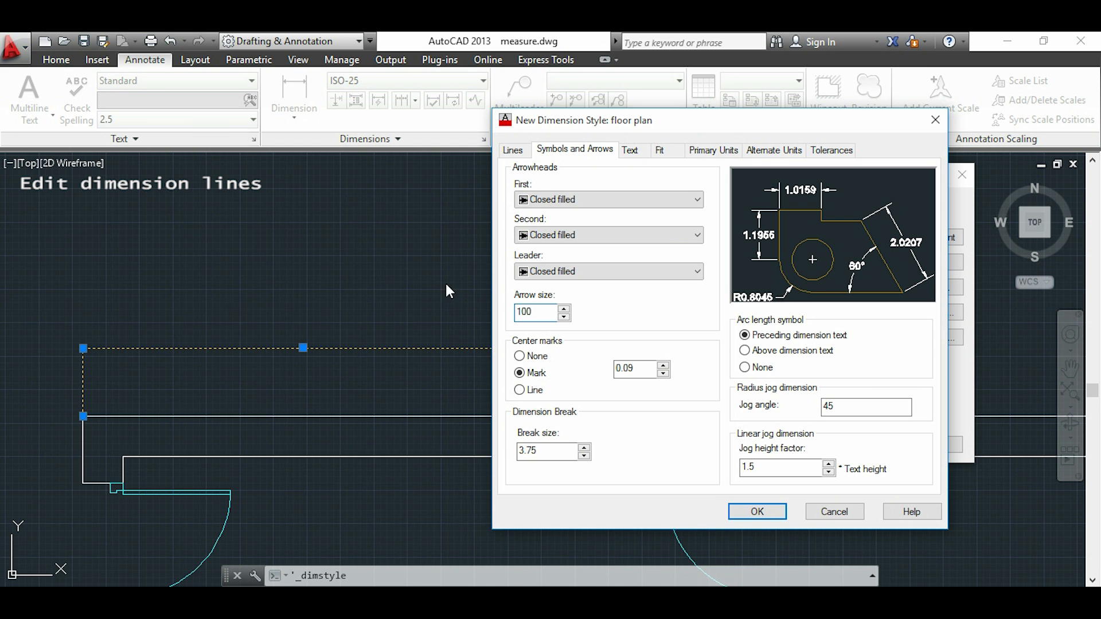
pyautogui.click(634, 151)
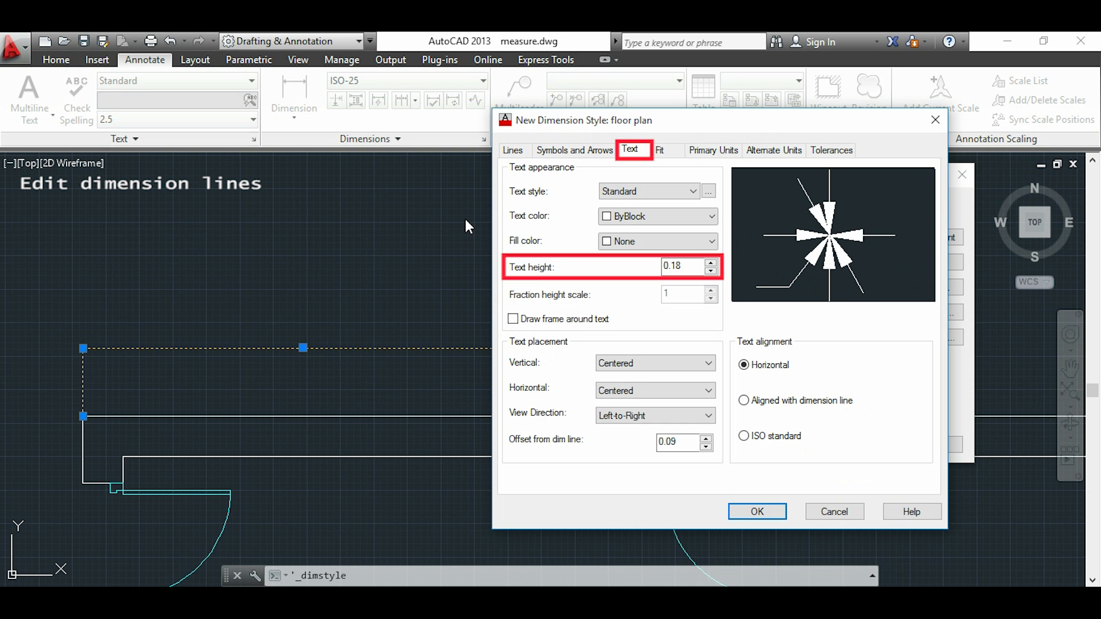
pyautogui.moveTo(688, 266); pyautogui.dragTo(642, 270)
pyautogui.write('100')
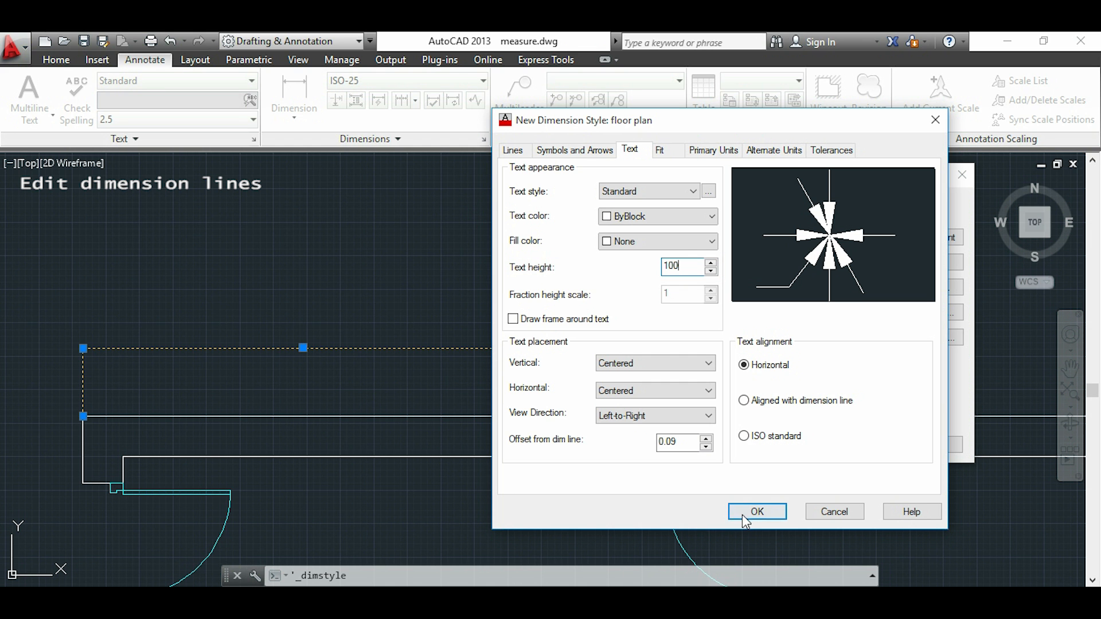
pyautogui.click(758, 512)
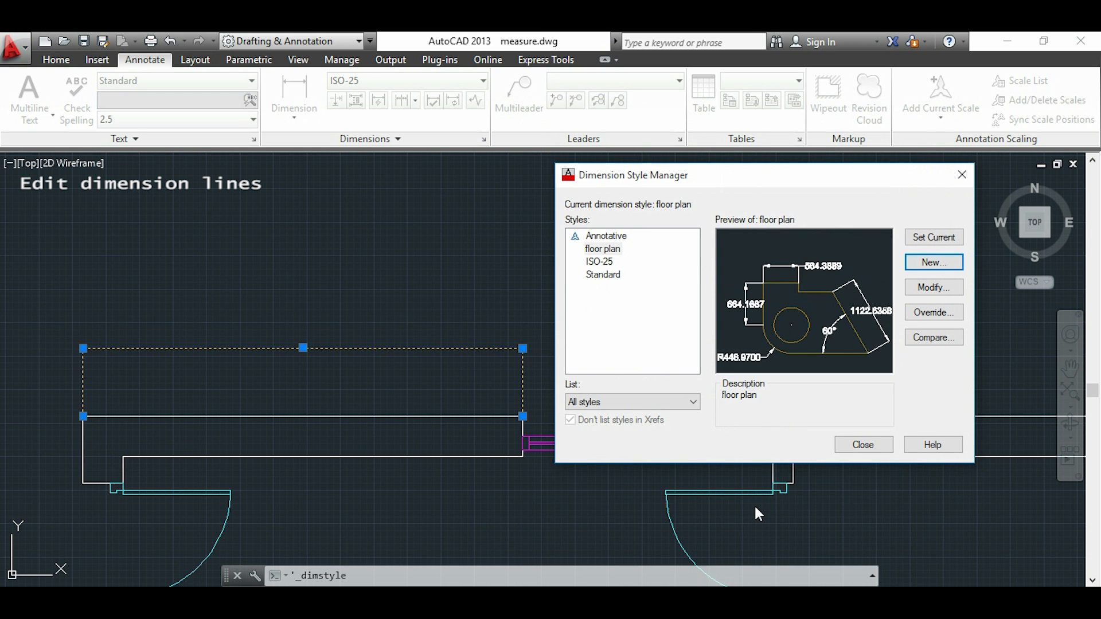
pyautogui.click(861, 445)
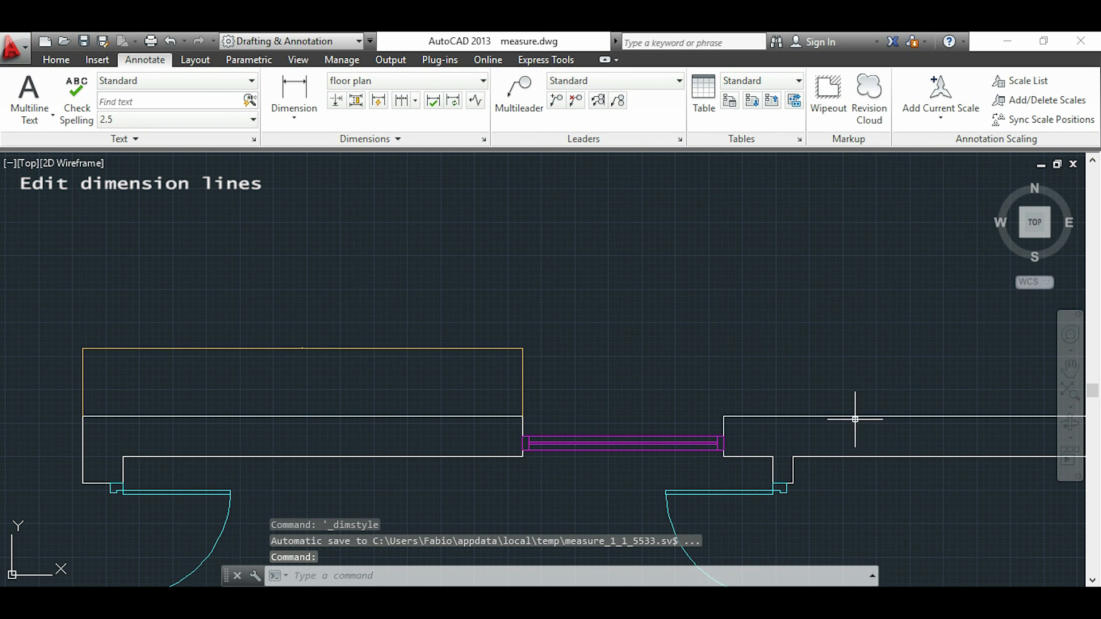
# Apply the floor plan dimension style to the existing dimension above the top wall
pyautogui.moveTo(529, 313)
pyautogui.mouseDown(button='middle')
pyautogui.moveTo(588, 307)
pyautogui.moveTo(681, 327)
pyautogui.mouseUp(button='middle')
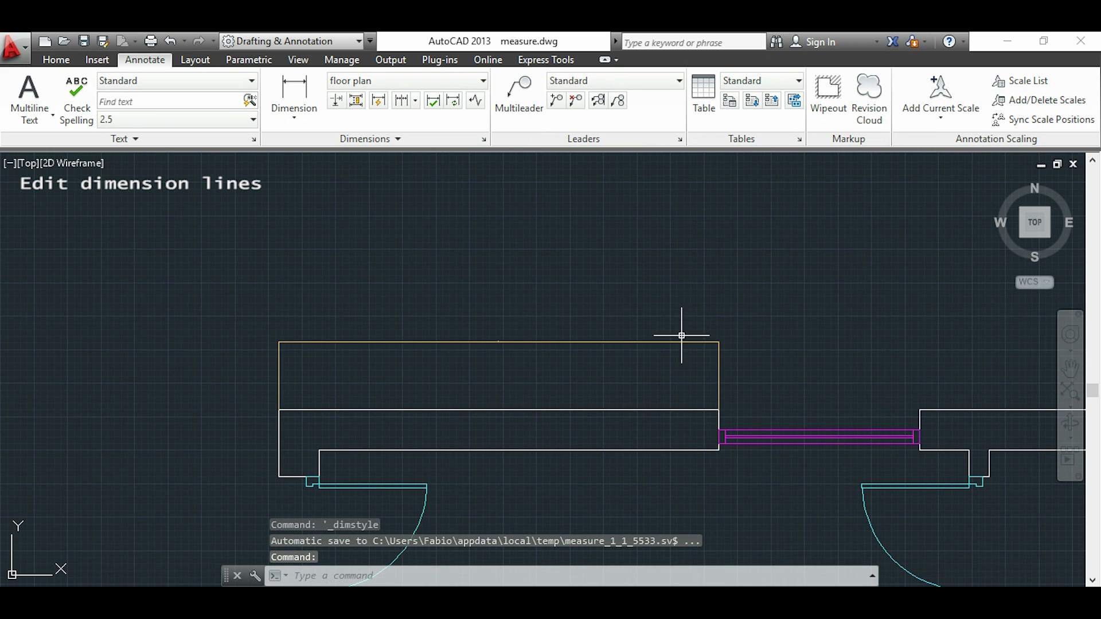
pyautogui.click(631, 343)
pyautogui.click(664, 339)
pyautogui.press('Escape')
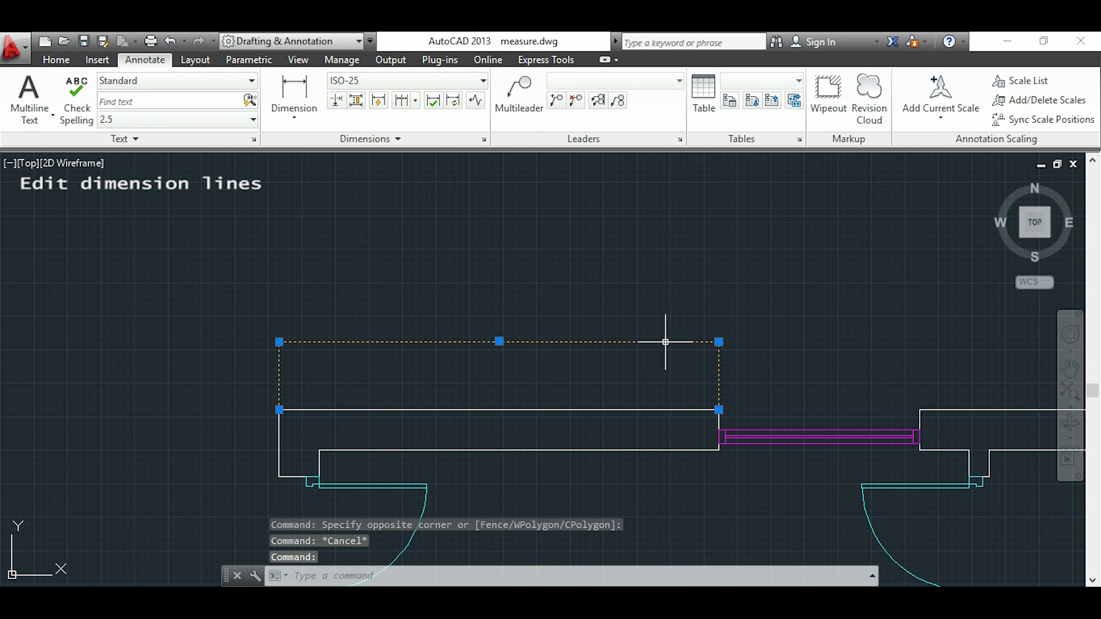
pyautogui.click(484, 81)
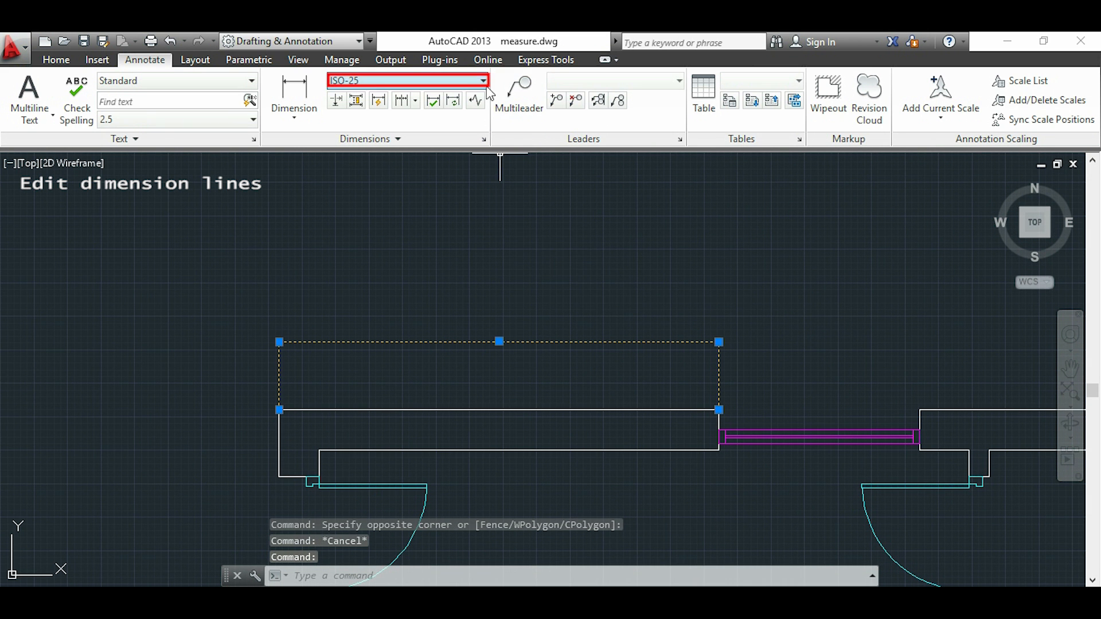
pyautogui.click(451, 118)
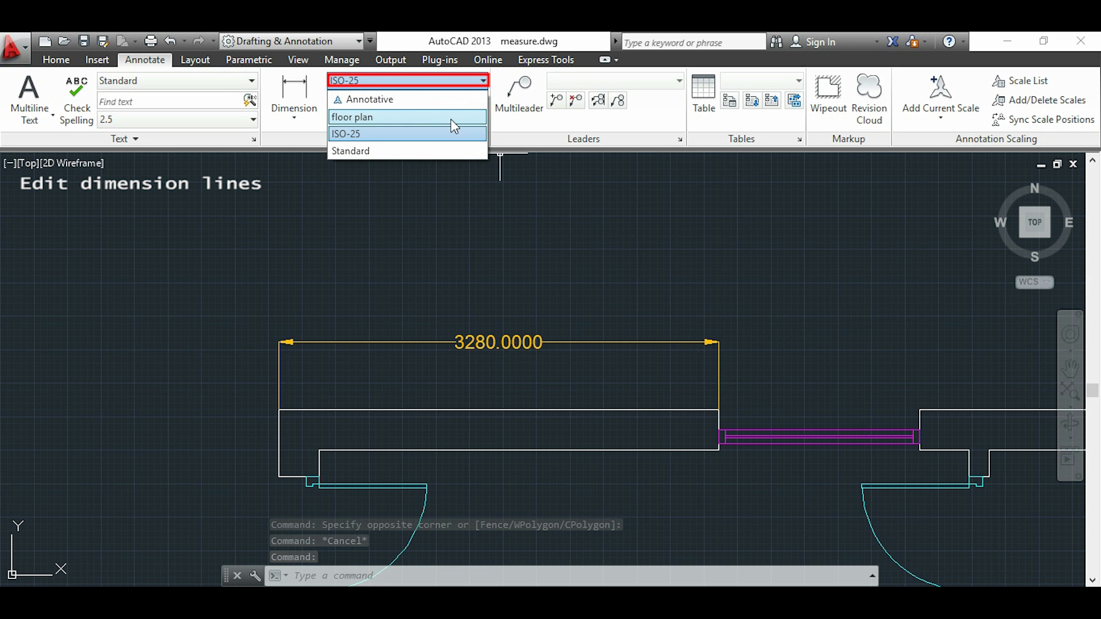
pyautogui.press('Escape')
# Modify the floor plan dimension style to use a linear precision of 0.00
pyautogui.moveTo(850, 362)
pyautogui.mouseDown(button='middle')
pyautogui.moveTo(746, 366)
pyautogui.moveTo(696, 381)
pyautogui.mouseUp(button='middle')
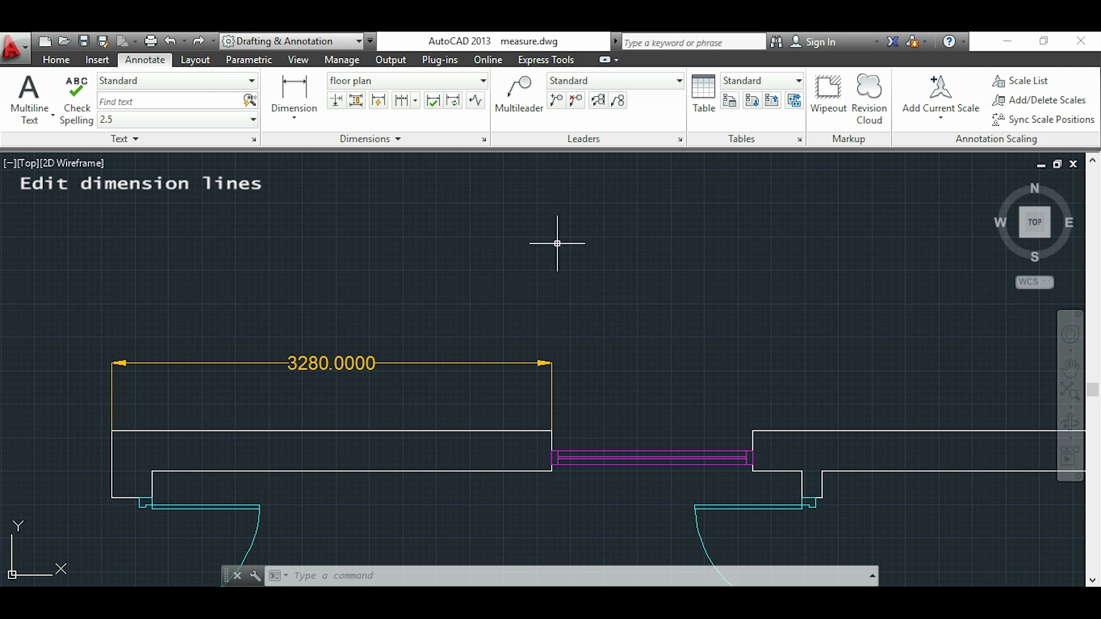
pyautogui.click(485, 140)
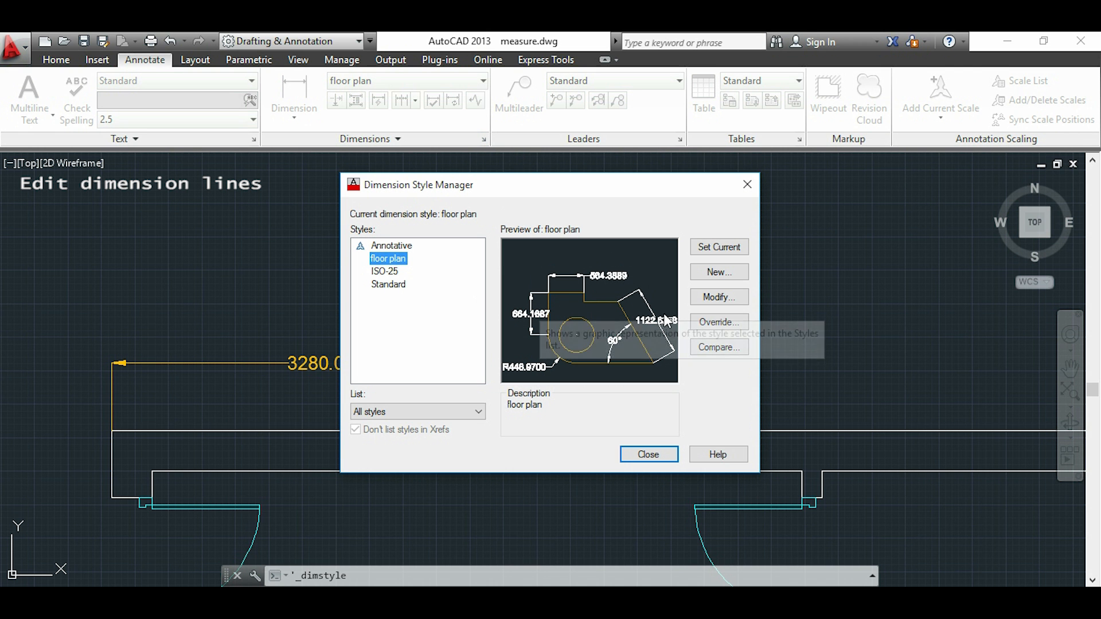
pyautogui.click(732, 303)
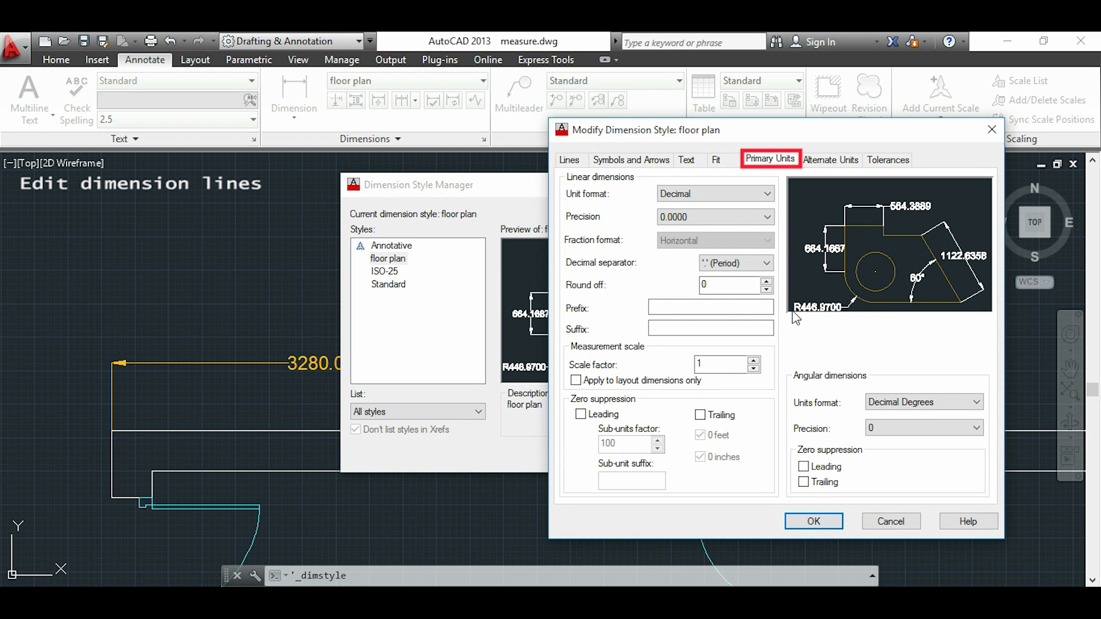
pyautogui.click(768, 217)
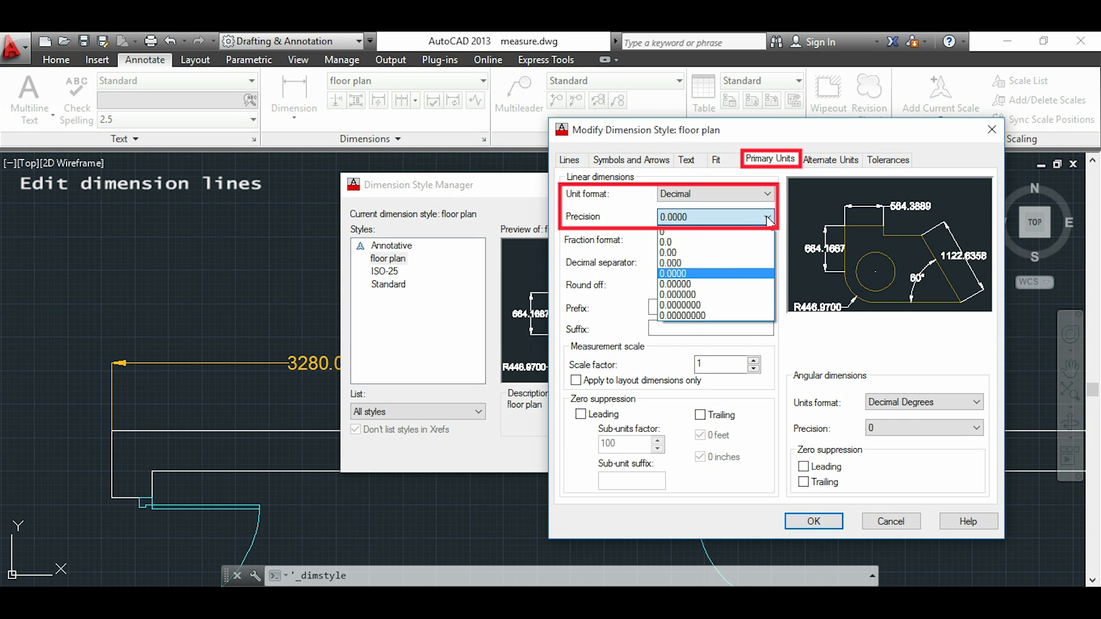
pyautogui.click(748, 252)
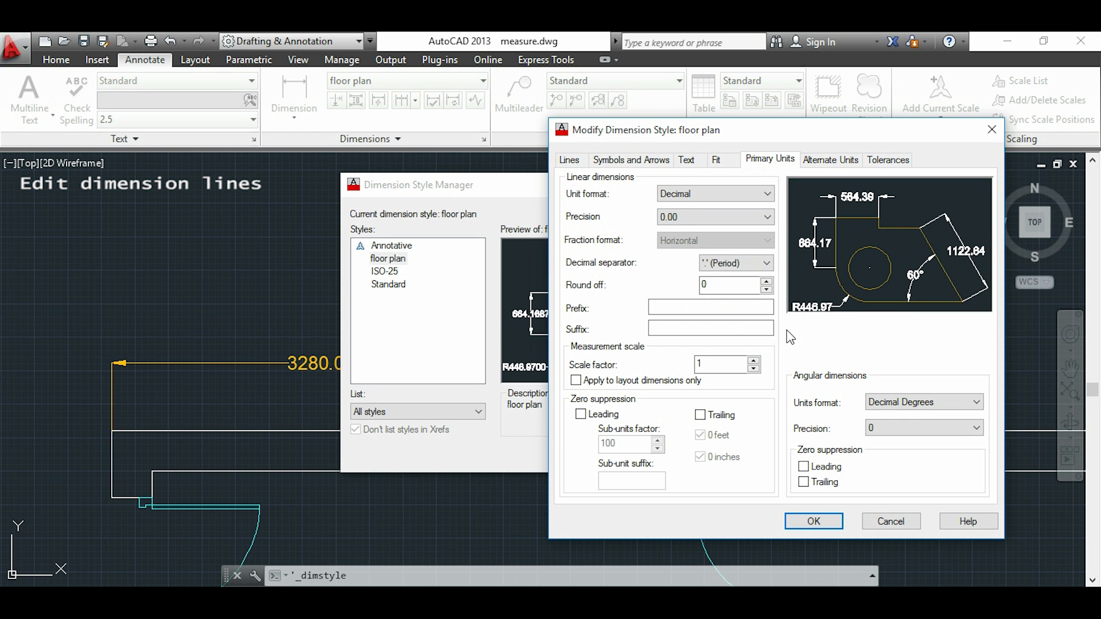
# Give the floor plan style's dimensions the suffix "m" and a measurement scale factor of 0.001, and accept the changes
pyautogui.click(765, 328)
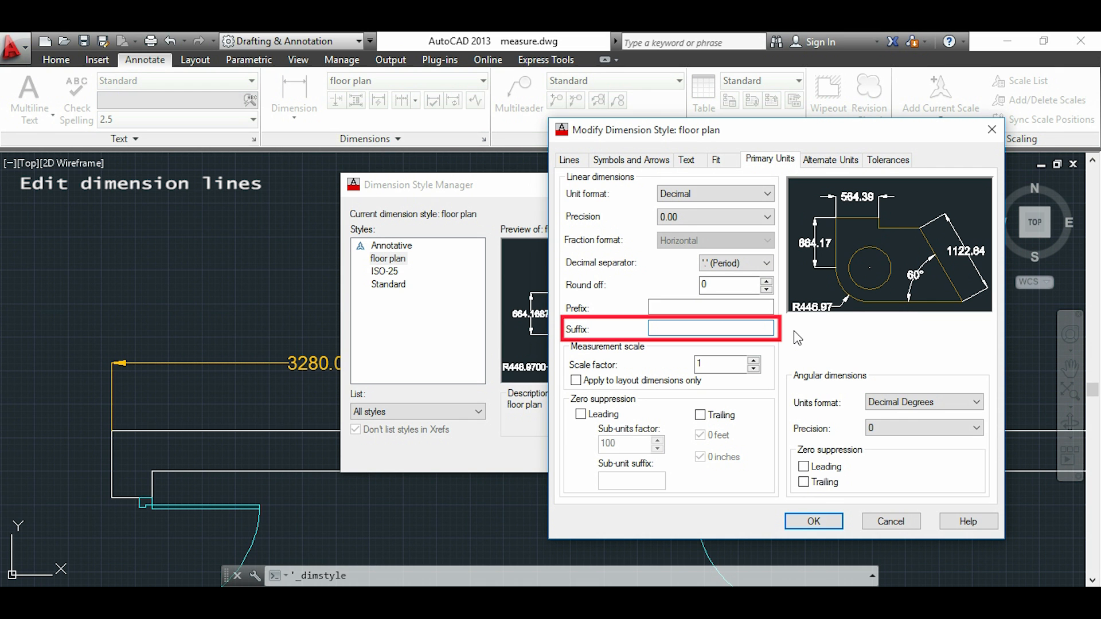
pyautogui.write('m')
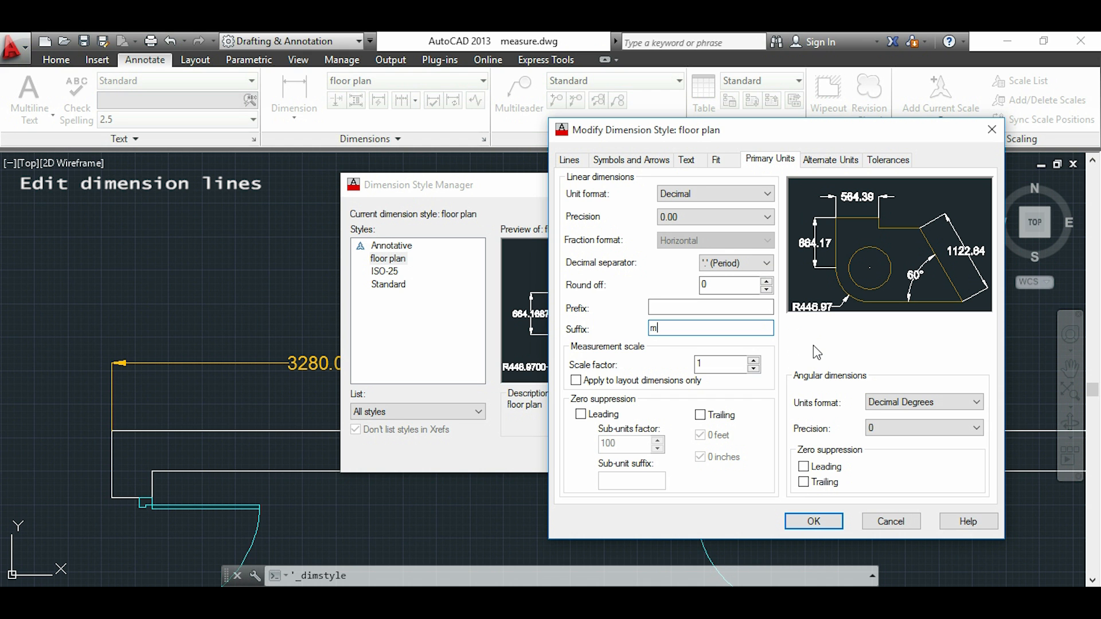
pyautogui.click(737, 363)
pyautogui.press('BackSpace')
pyautogui.write('0.001')
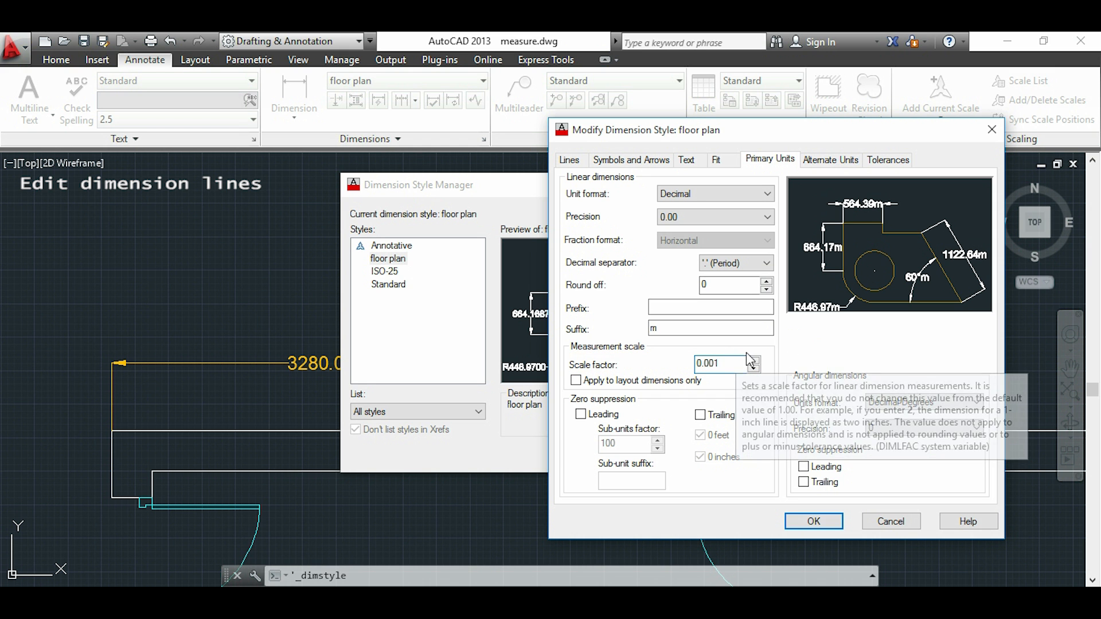
pyautogui.click(814, 521)
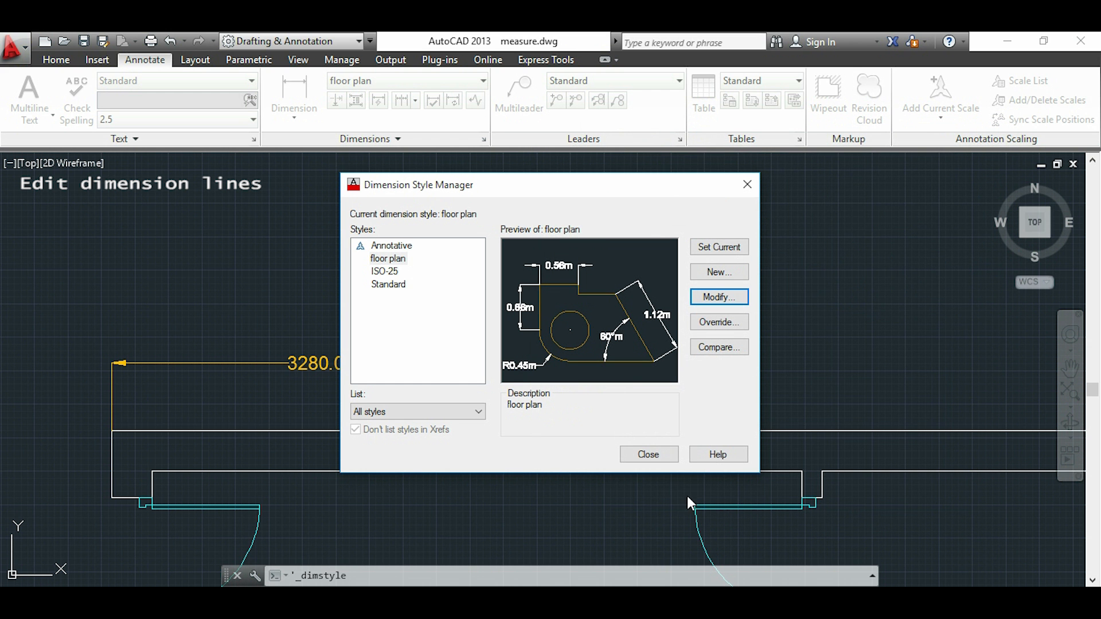
# Close the dimension style manager and set the dimensions layer's color to index color 80
pyautogui.click(654, 457)
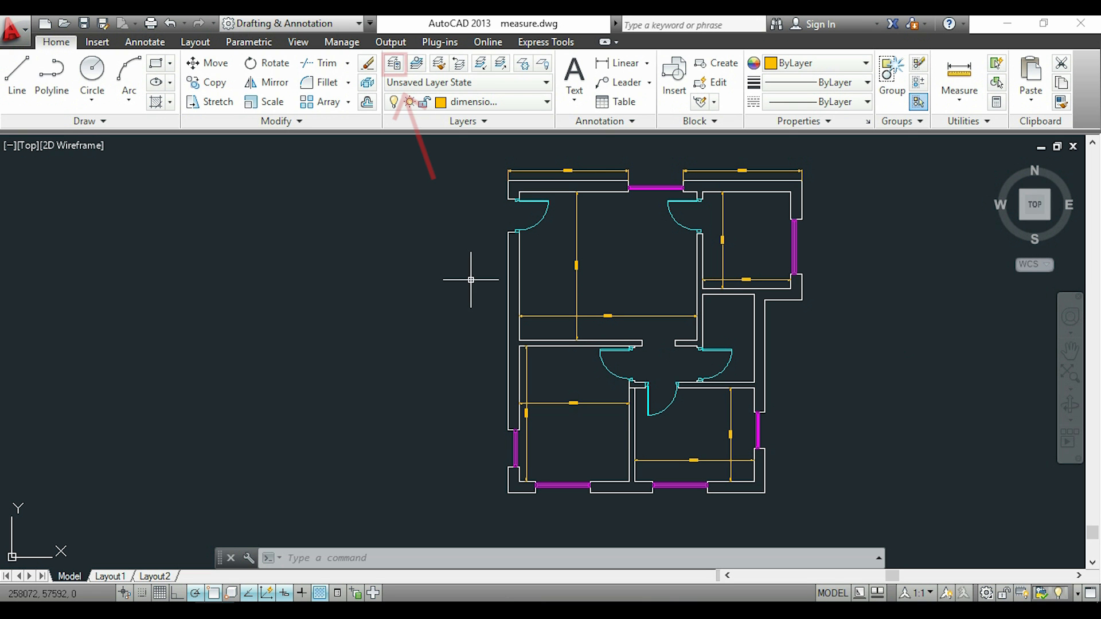
pyautogui.click(396, 65)
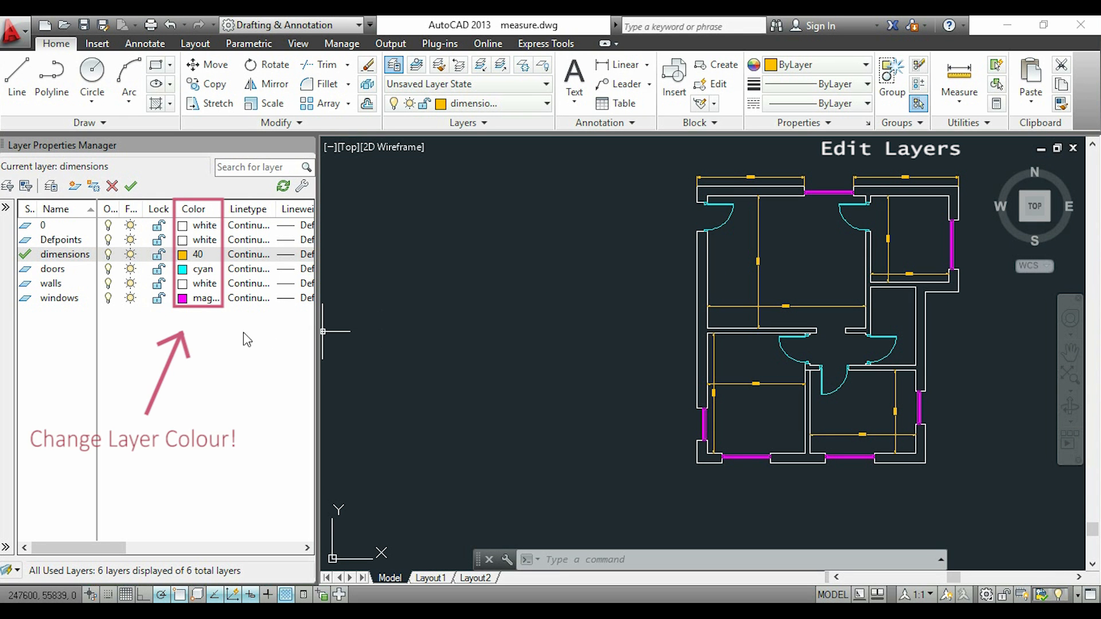
pyautogui.click(181, 256)
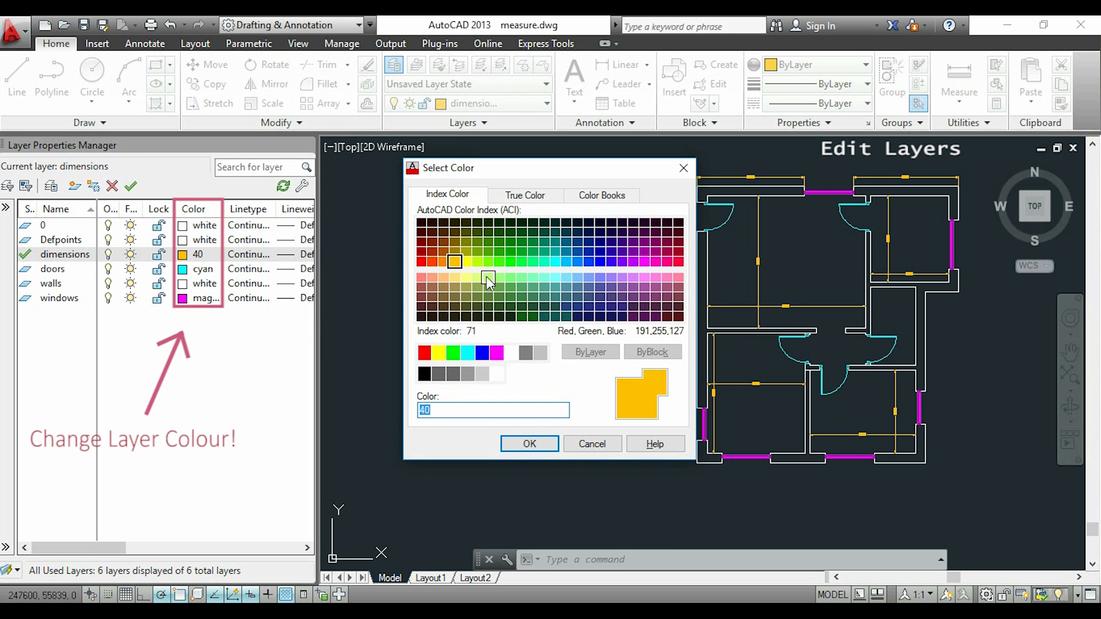
pyautogui.click(499, 262)
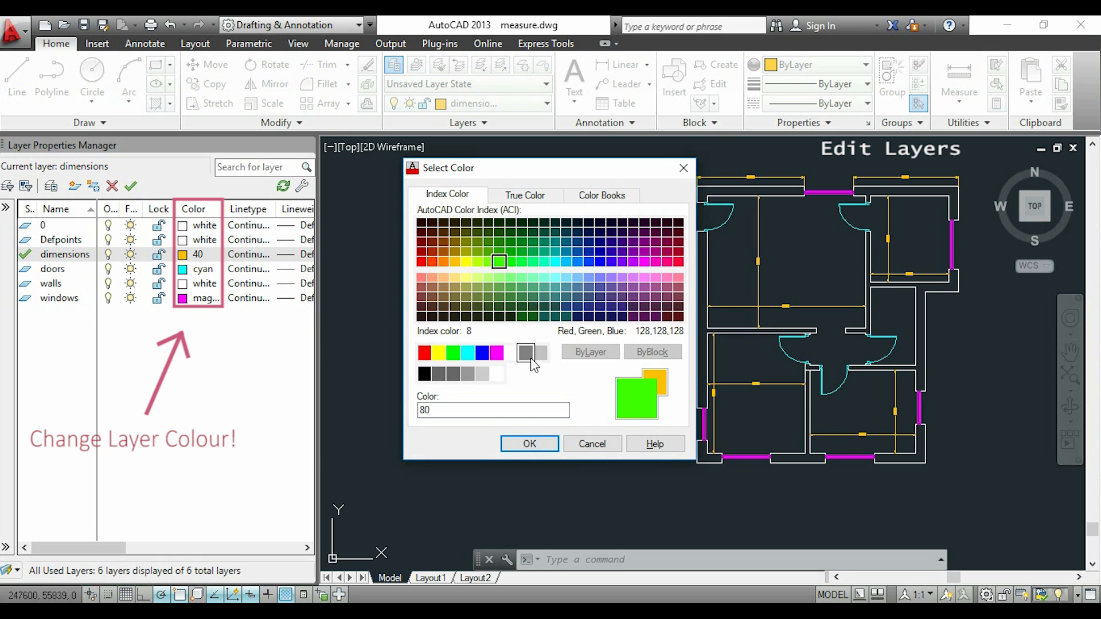
pyautogui.moveTo(634, 170); pyautogui.dragTo(560, 167)
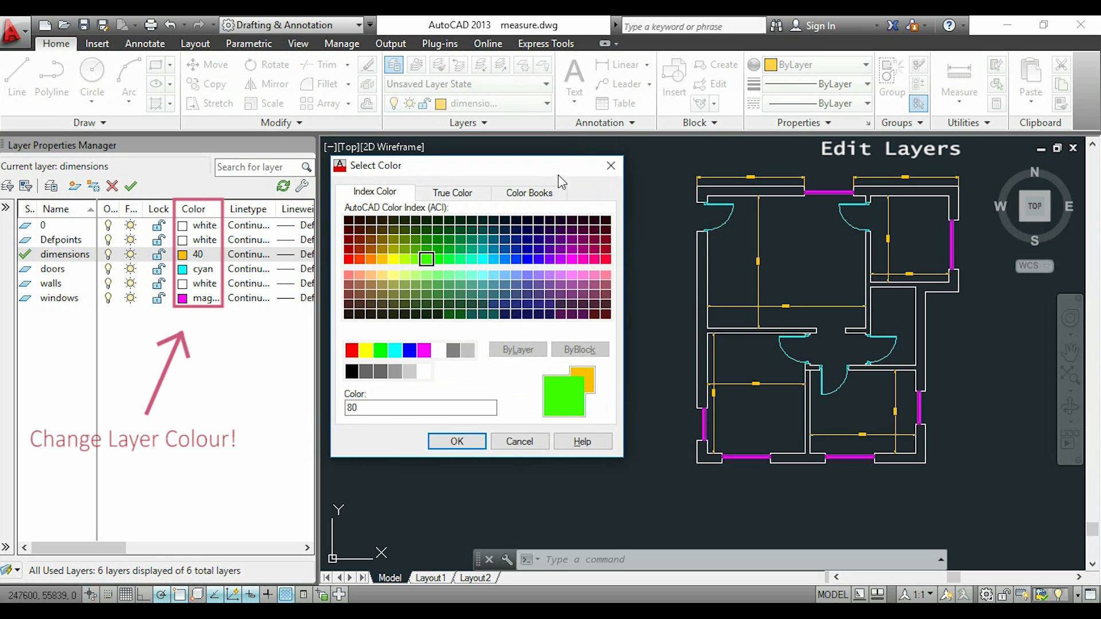
pyautogui.click(457, 442)
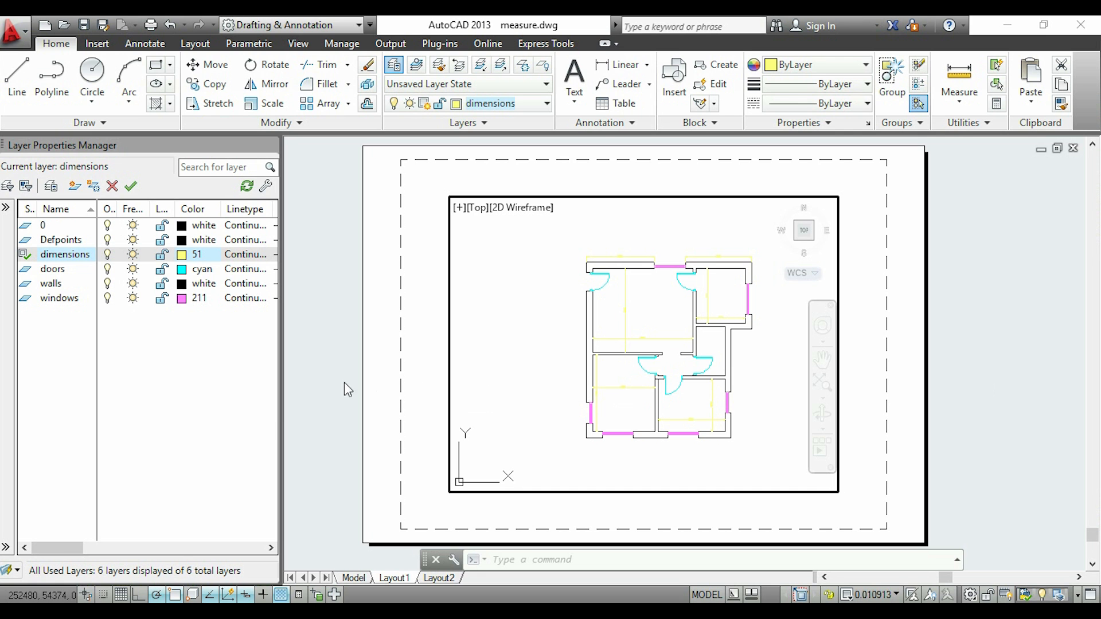
# Override the dimensions layer's viewport color in Layout1 with a darker yellow
pyautogui.moveTo(280, 414); pyautogui.dragTo(665, 413)
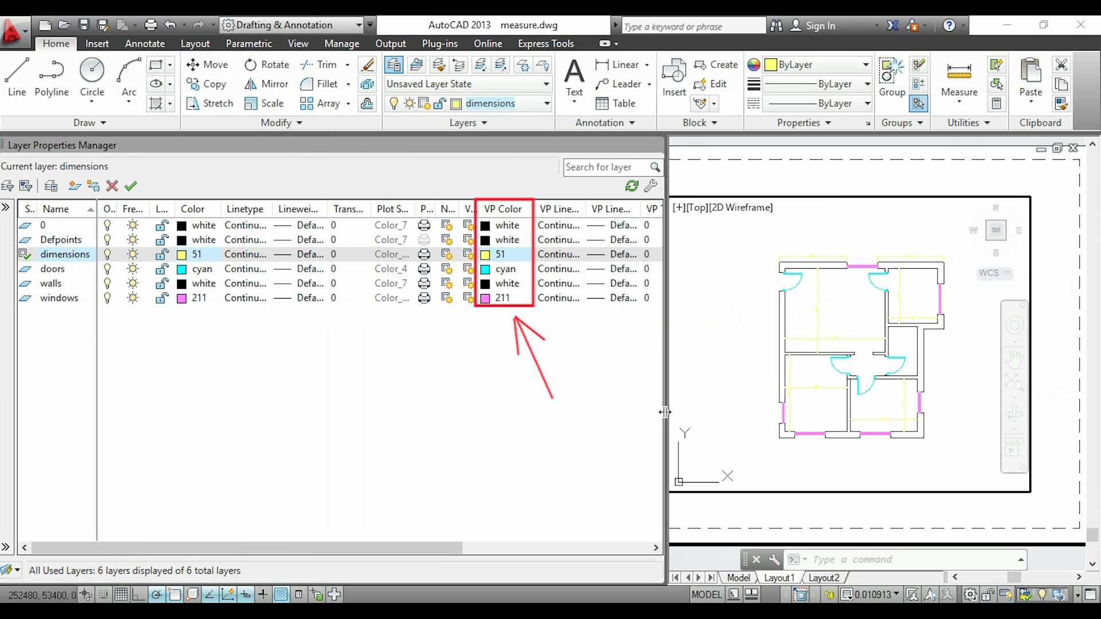
pyautogui.click(486, 256)
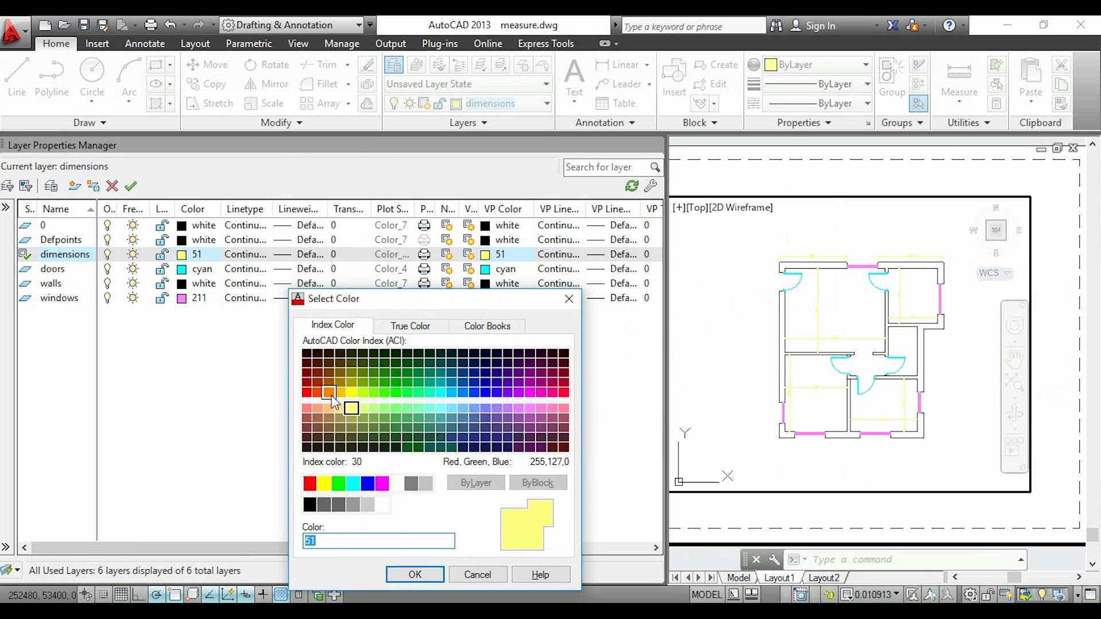
pyautogui.click(352, 374)
pyautogui.click(415, 575)
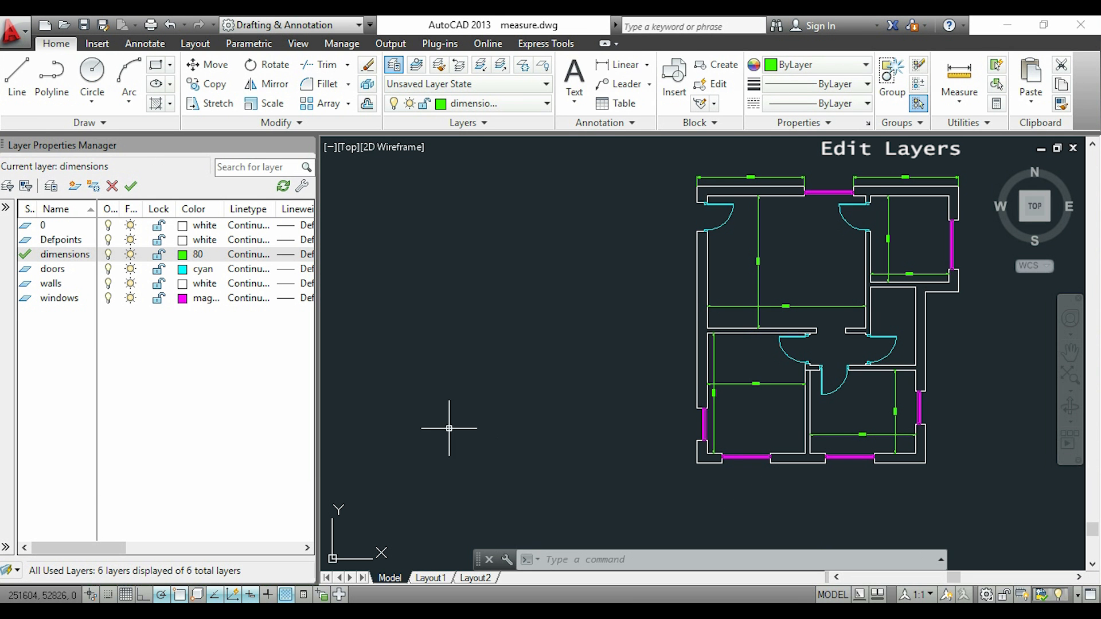
# Load the ACAD_ISO14W100 dash triple-dot linetype and assign it to the dimensions layer
pyautogui.click(255, 261)
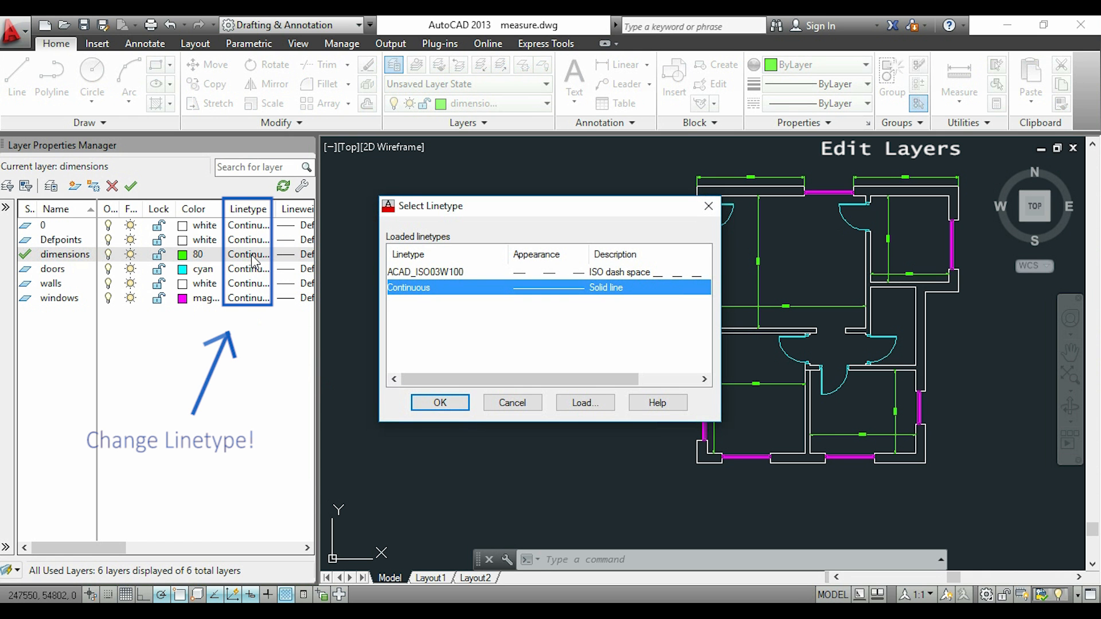
pyautogui.click(587, 404)
pyautogui.scroll(-3, 683, 324)
pyautogui.click(654, 337)
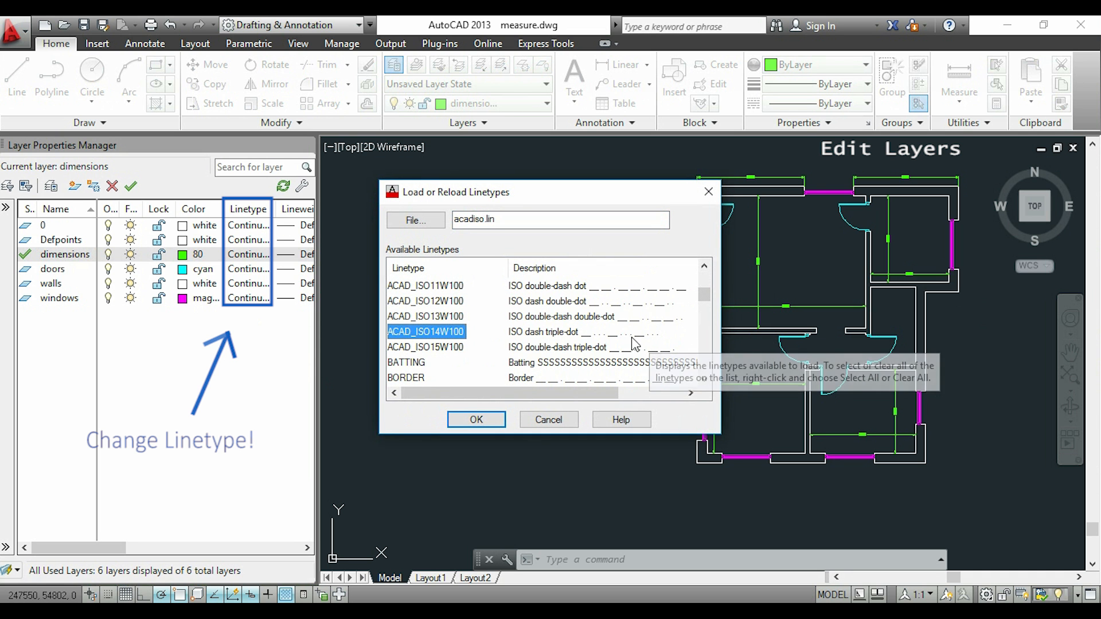
pyautogui.click(489, 418)
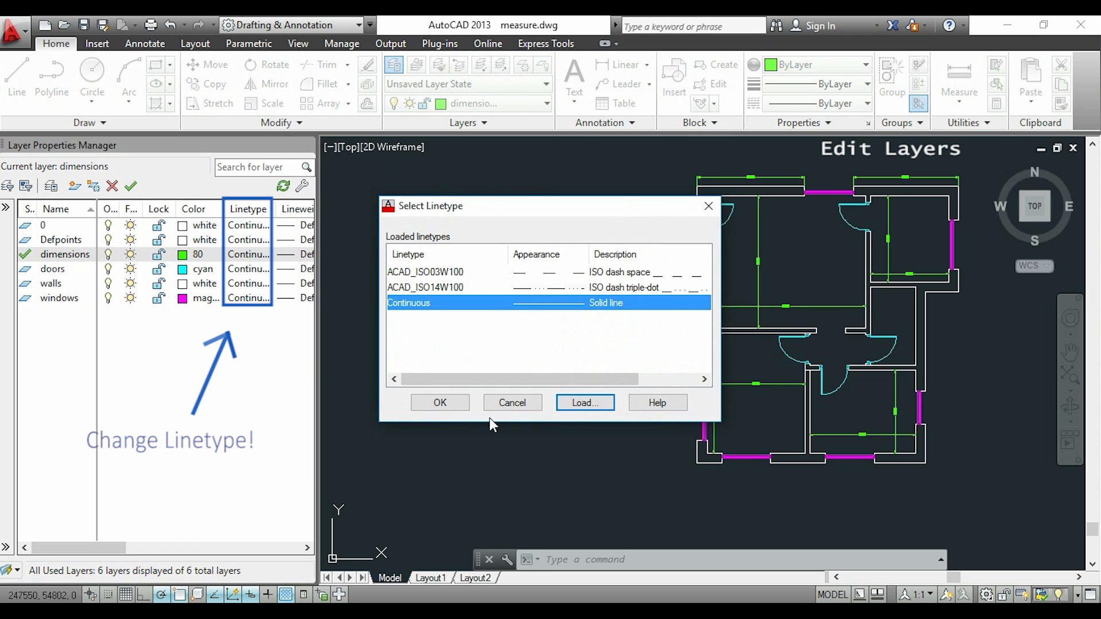
pyautogui.click(537, 286)
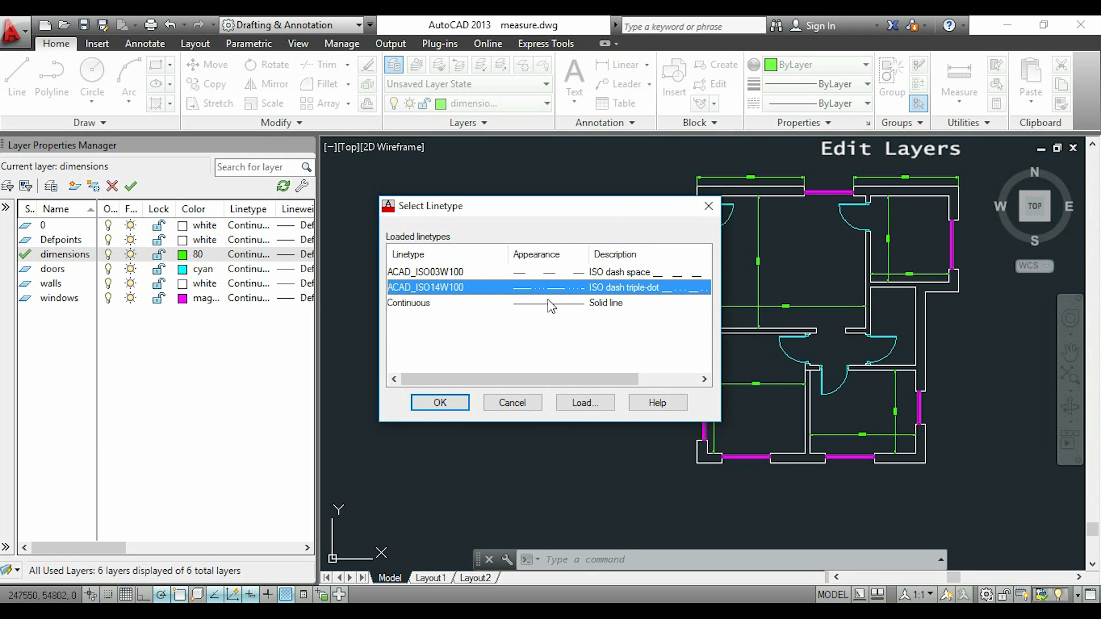
pyautogui.click(449, 404)
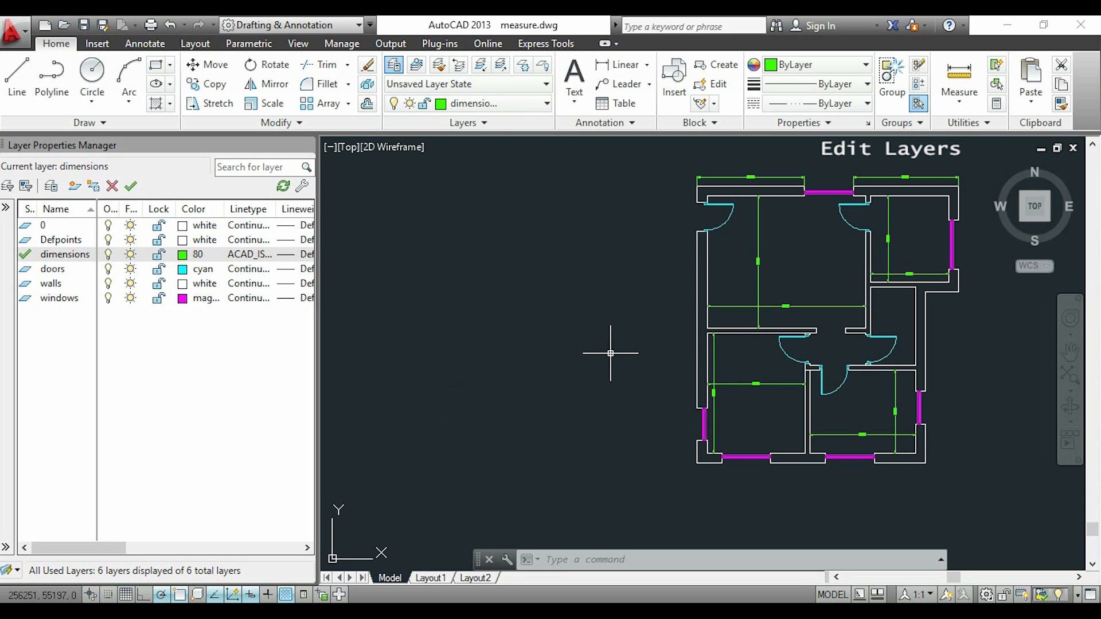
# Examine the linetype of the dimension lines up close in model space and in the Layout1 viewport
pyautogui.scroll(6, 772, 371)
pyautogui.scroll(8, 733, 410)
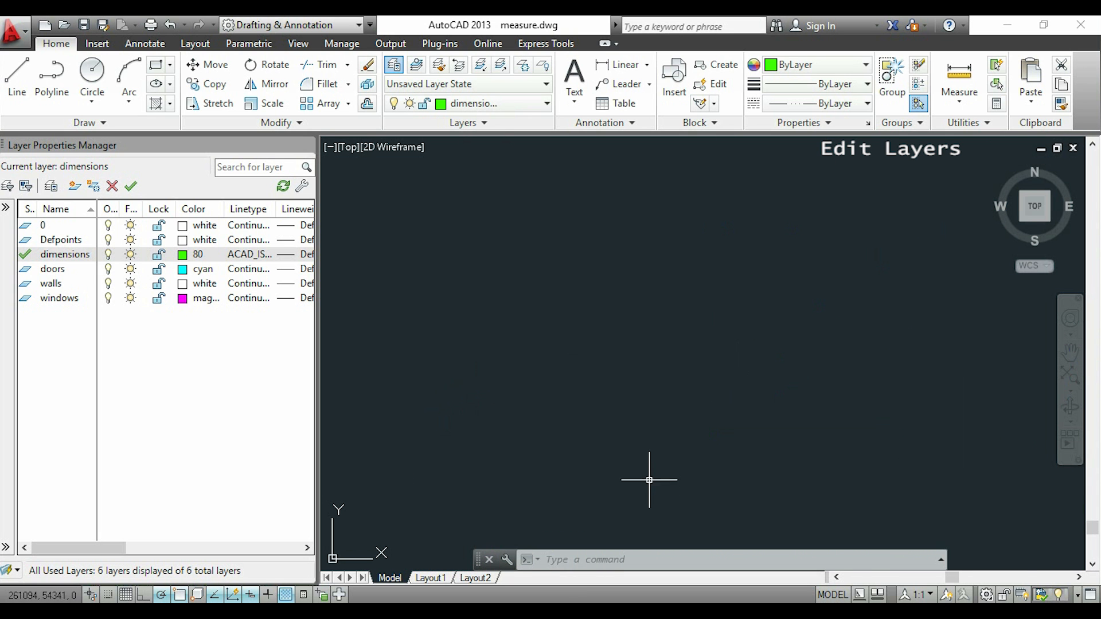
pyautogui.click(646, 492)
pyautogui.moveTo(662, 474); pyautogui.dragTo(669, 293, button='middle')
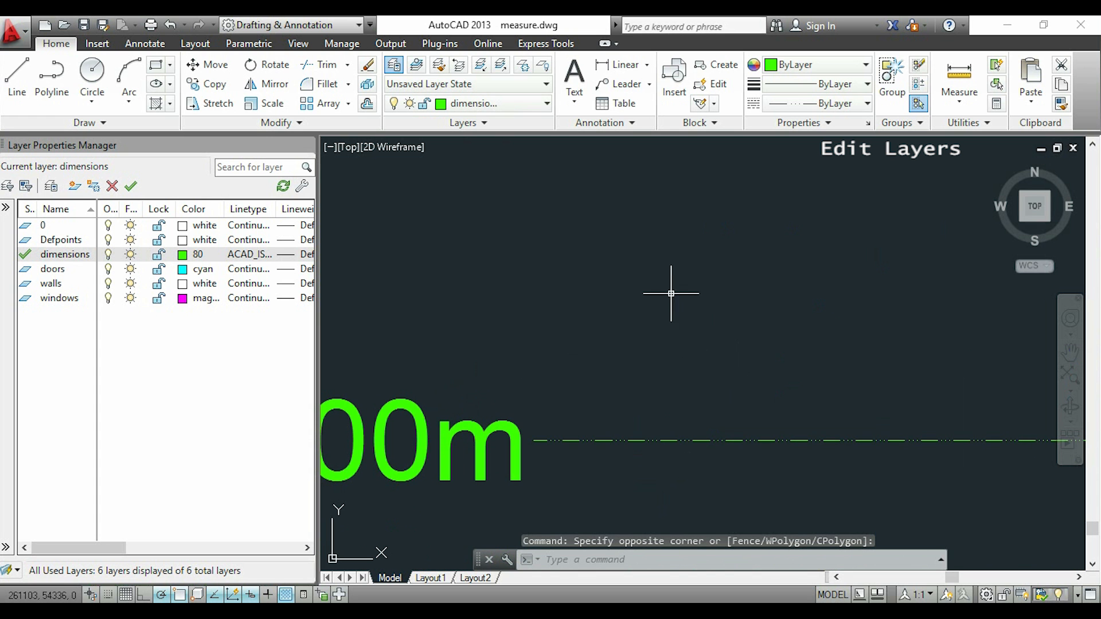
pyautogui.scroll(-3, 703, 402)
pyautogui.scroll(-6, 703, 392)
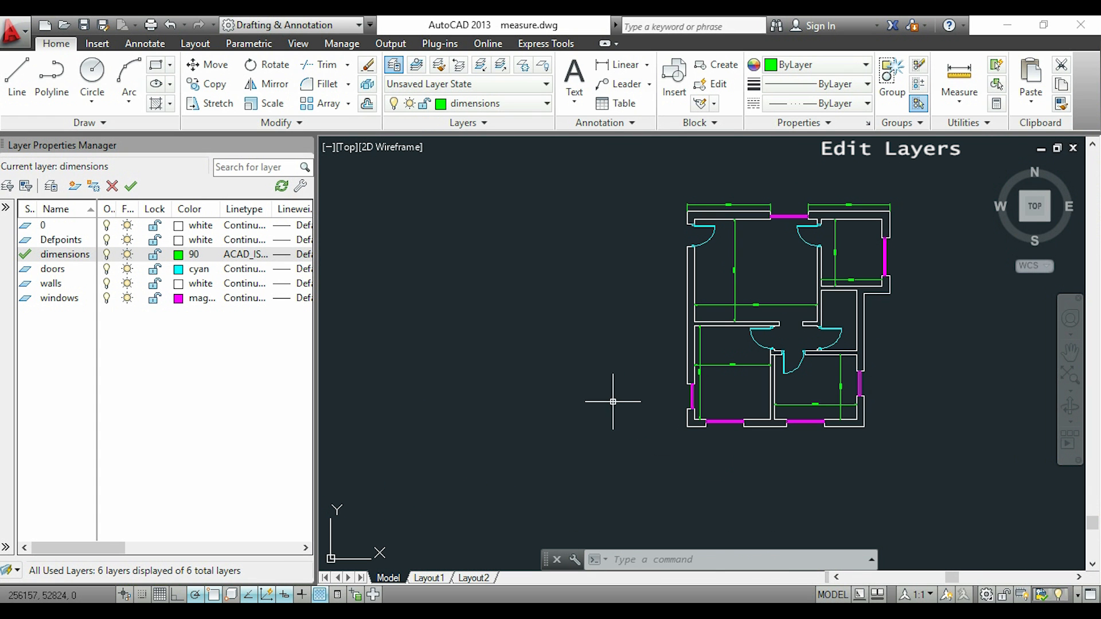
pyautogui.click(431, 579)
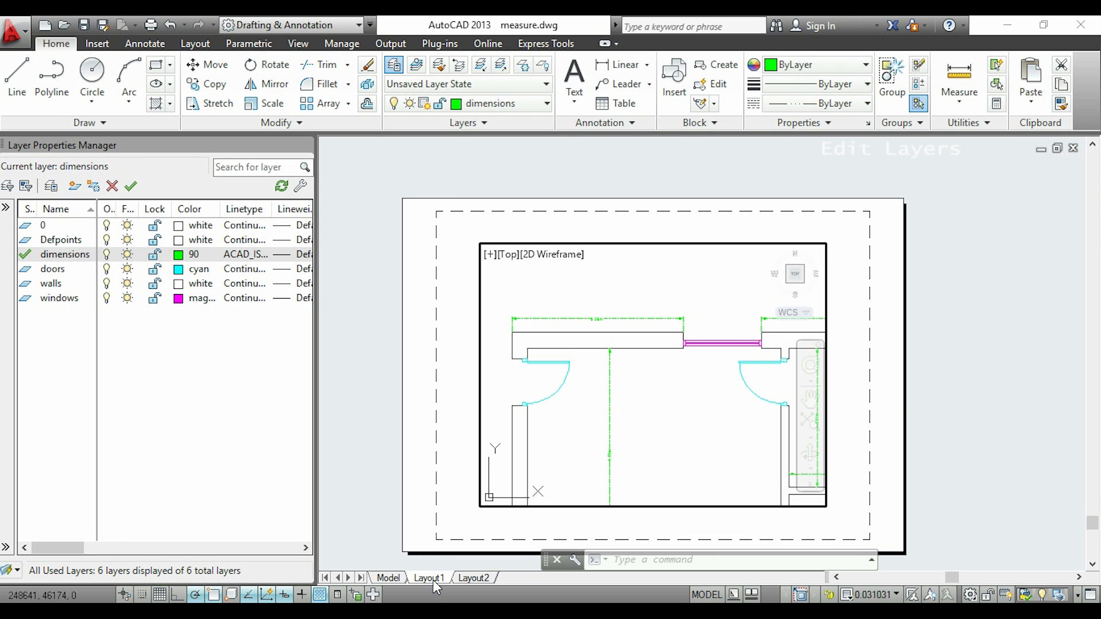
pyautogui.scroll(2, 597, 386)
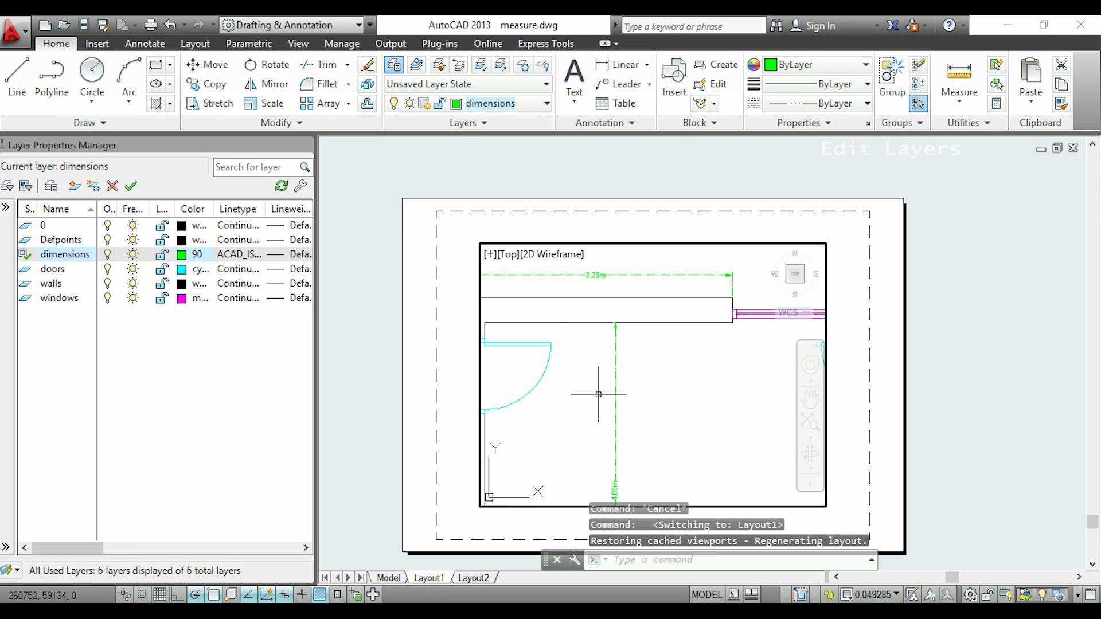
pyautogui.scroll(4, 655, 409)
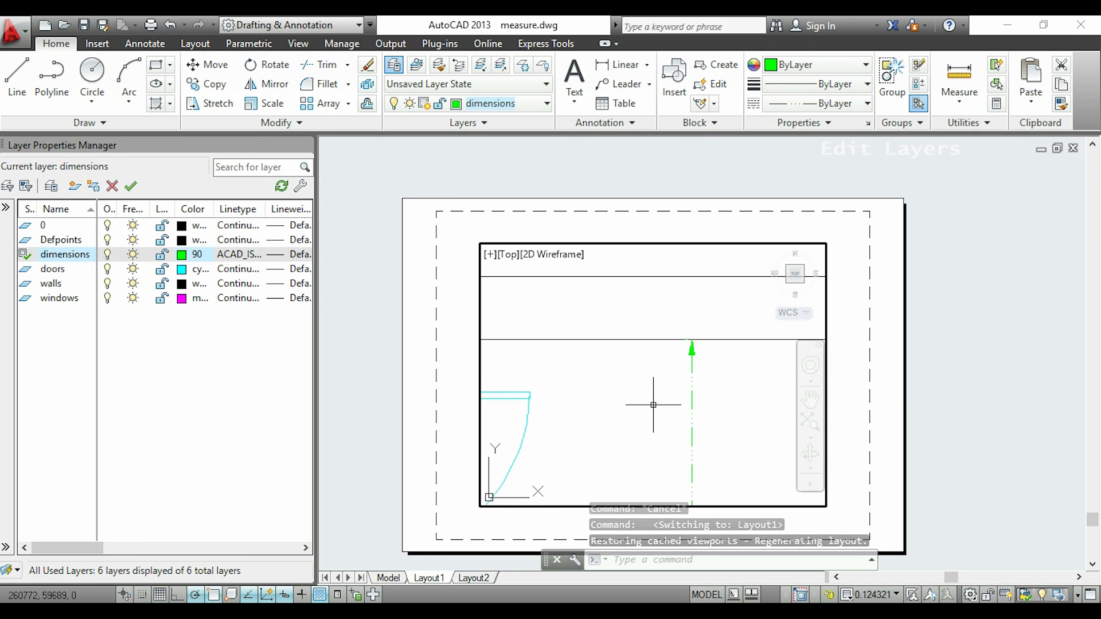
pyautogui.moveTo(652, 324); pyautogui.dragTo(679, 465, button='middle')
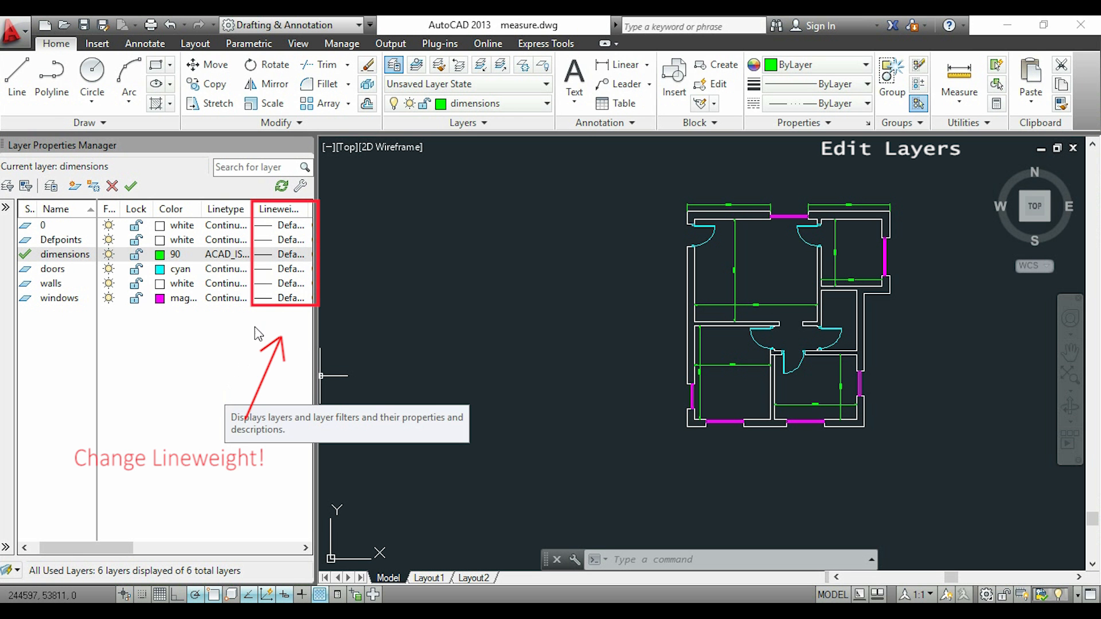
# Set the doors layer's lineweight to 1.00 mm and turn on the display of lineweights
pyautogui.click(270, 271)
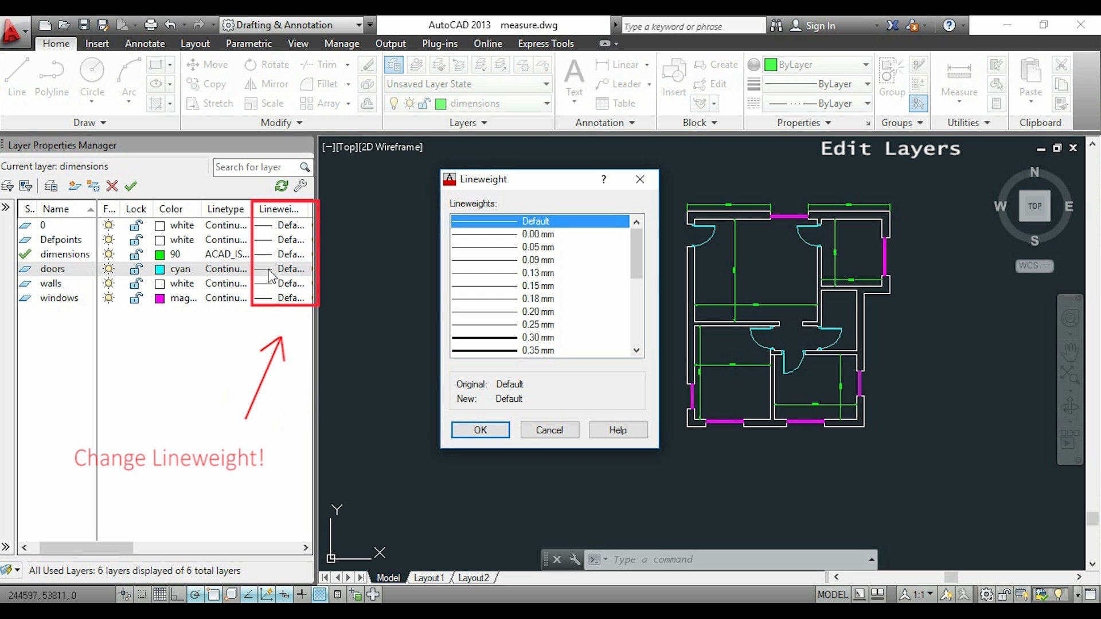
pyautogui.moveTo(638, 275); pyautogui.dragTo(640, 326)
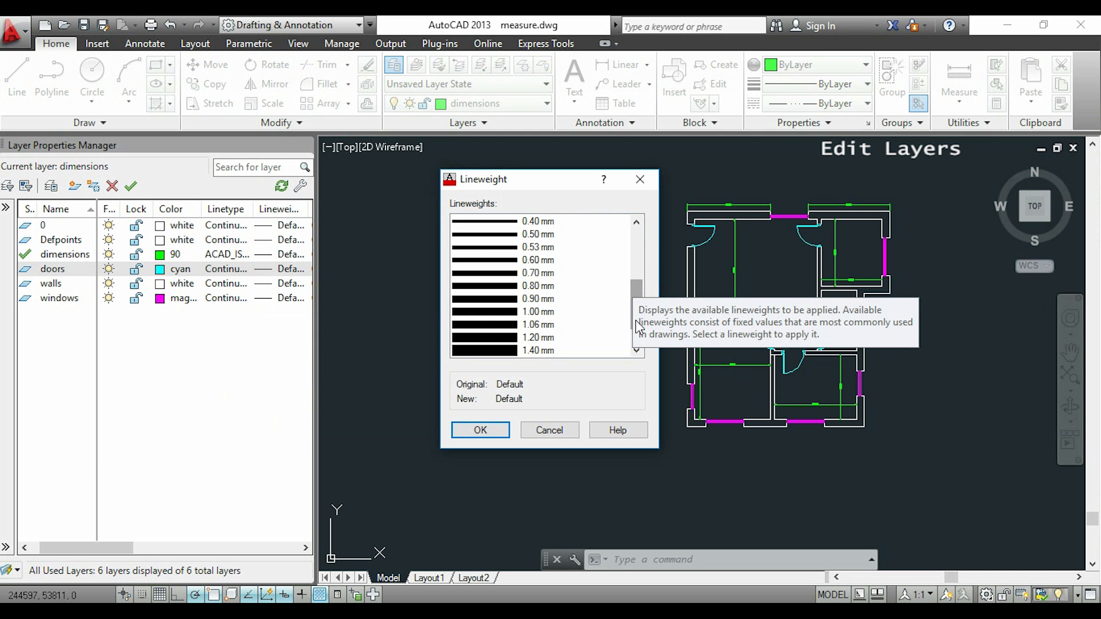
pyautogui.click(544, 317)
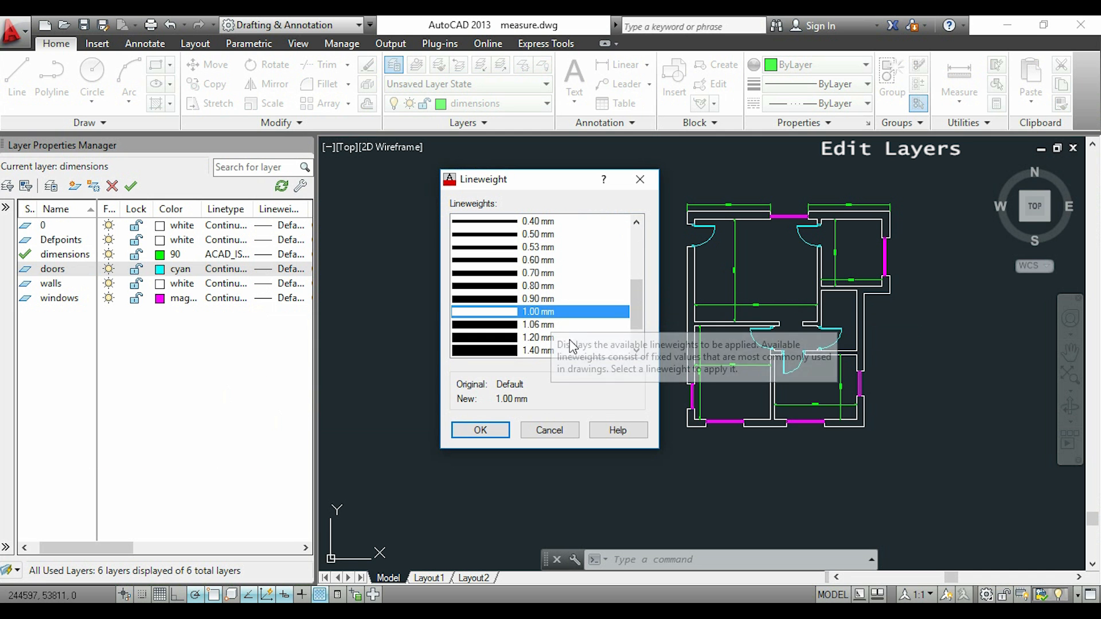
pyautogui.click(481, 431)
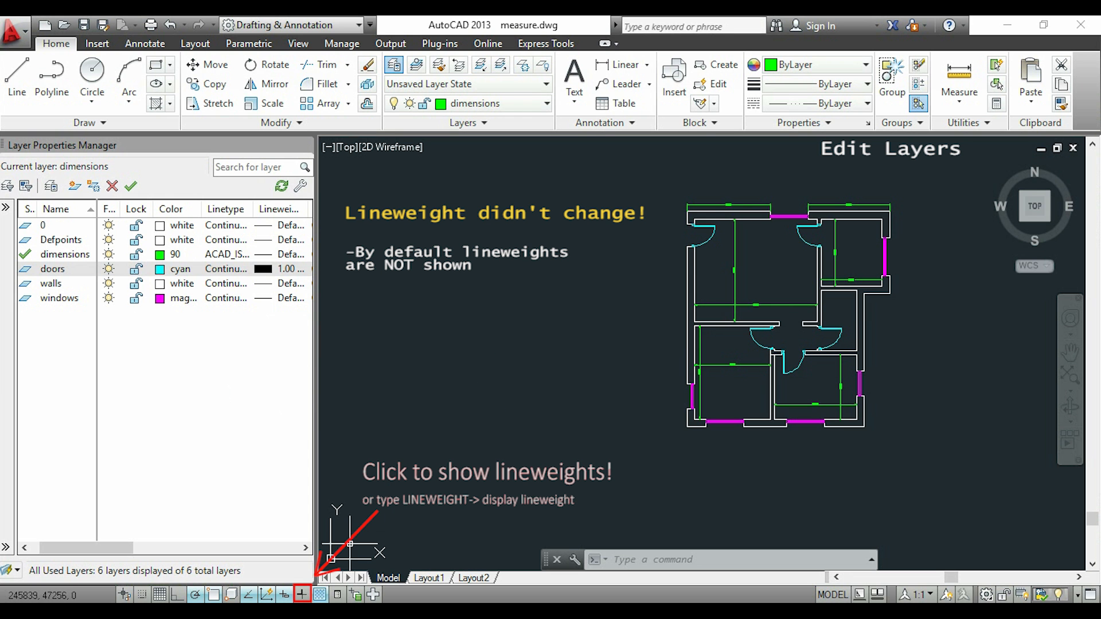
pyautogui.click(301, 594)
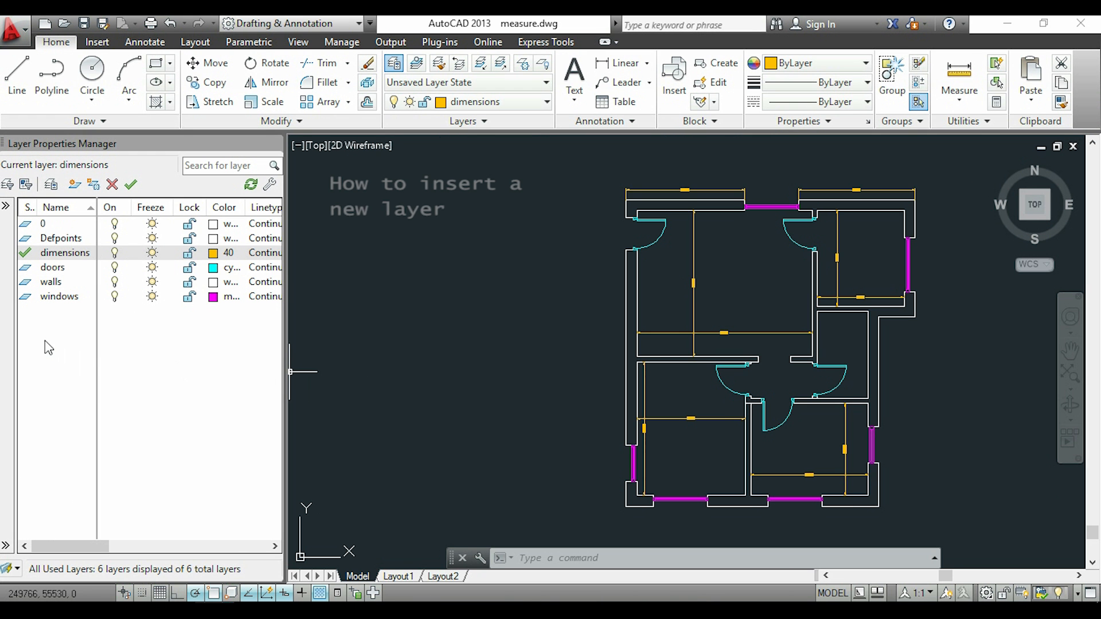
# Create a new layer named "line" and set its color to index color 10
pyautogui.rightClick(46, 341)
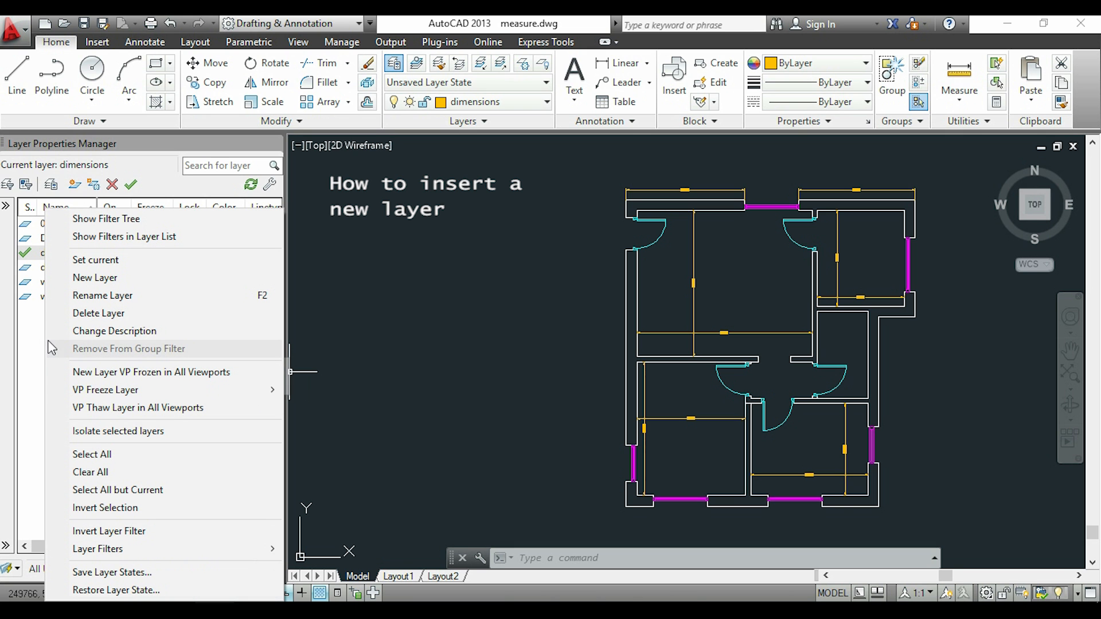
pyautogui.click(166, 282)
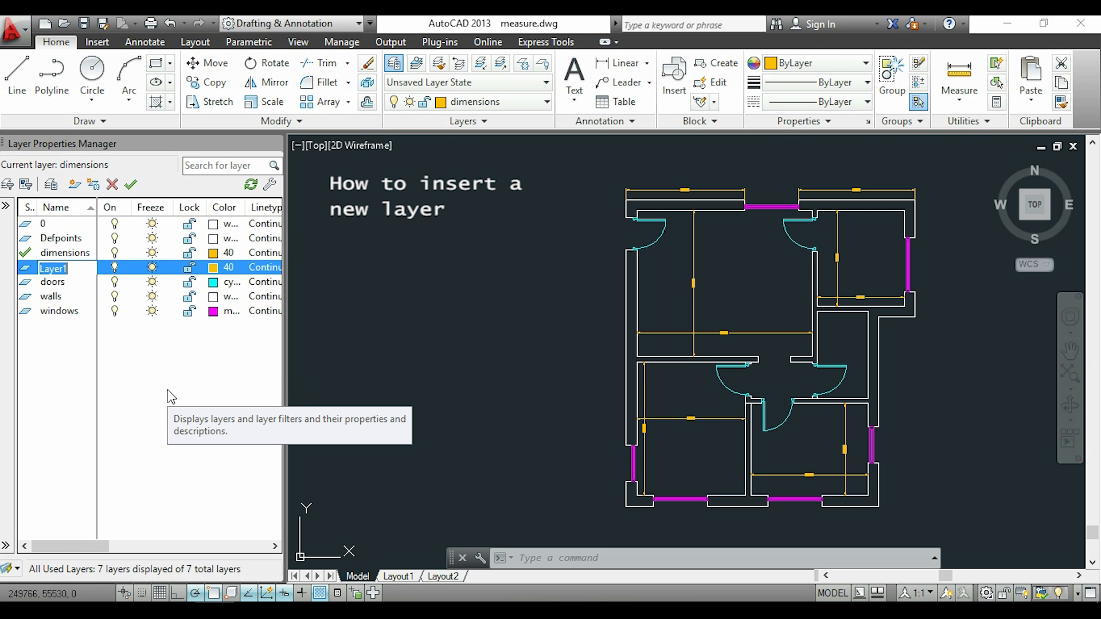
pyautogui.write('line')
pyautogui.press('Return')
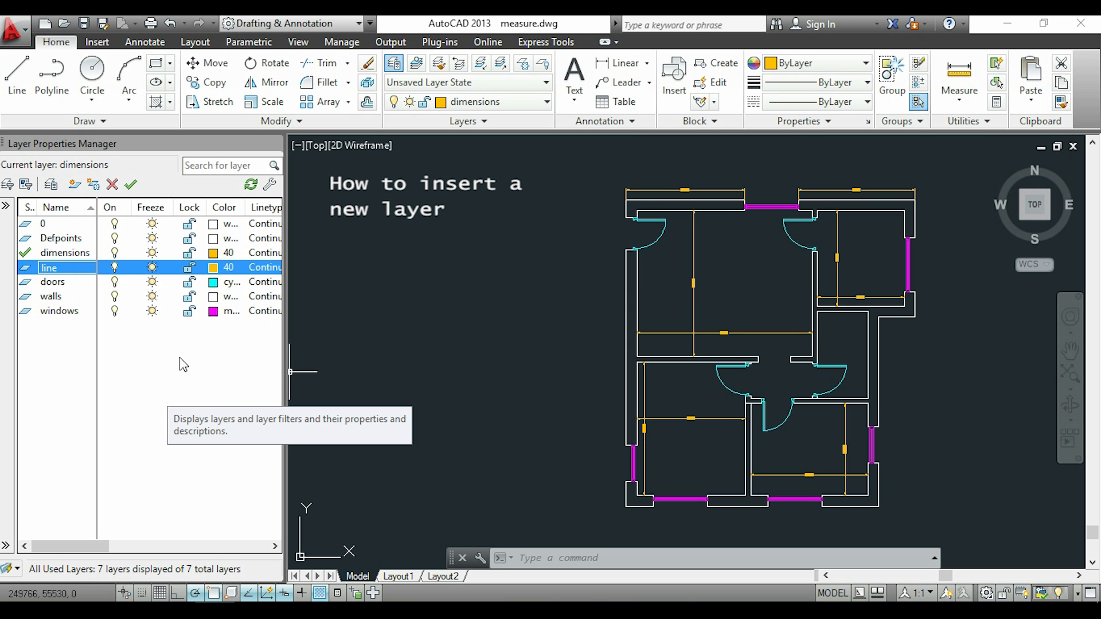
pyautogui.click(223, 267)
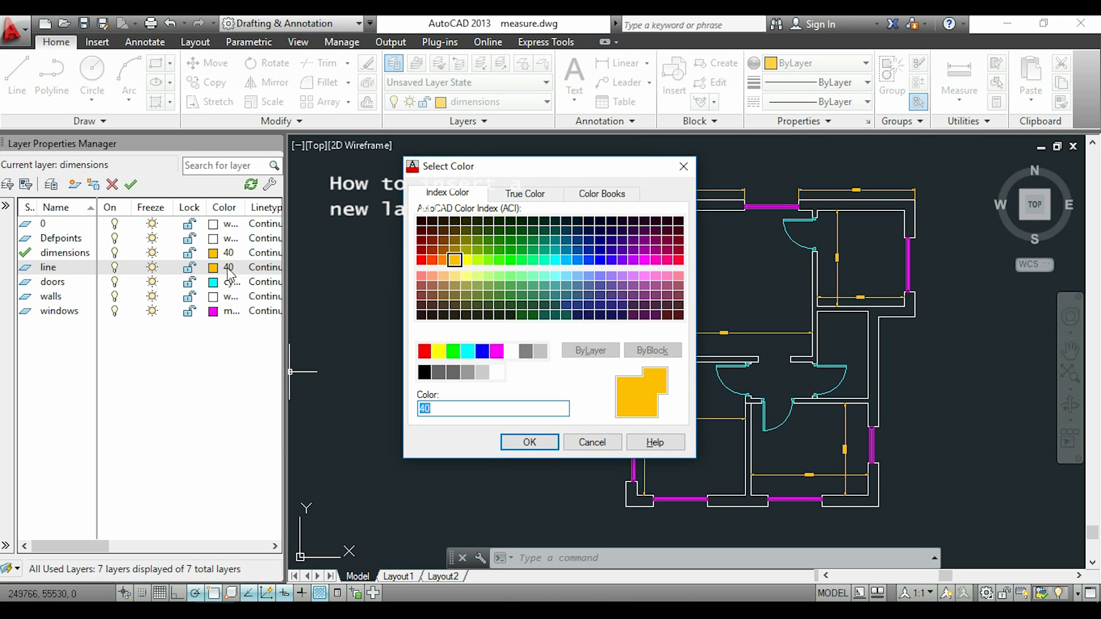
pyautogui.click(421, 259)
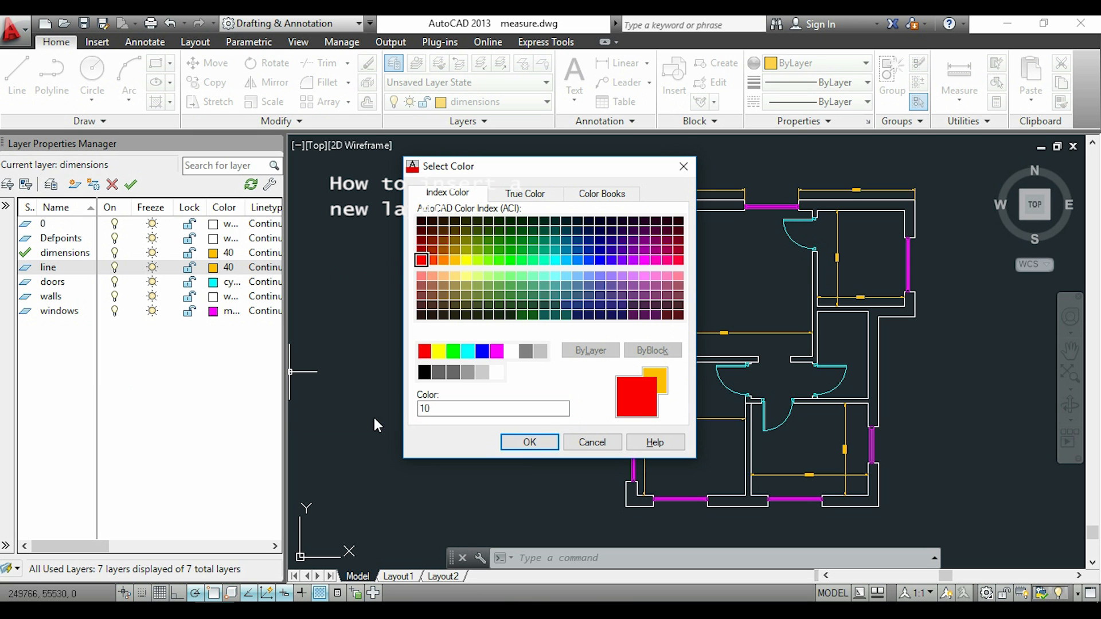
pyautogui.click(529, 442)
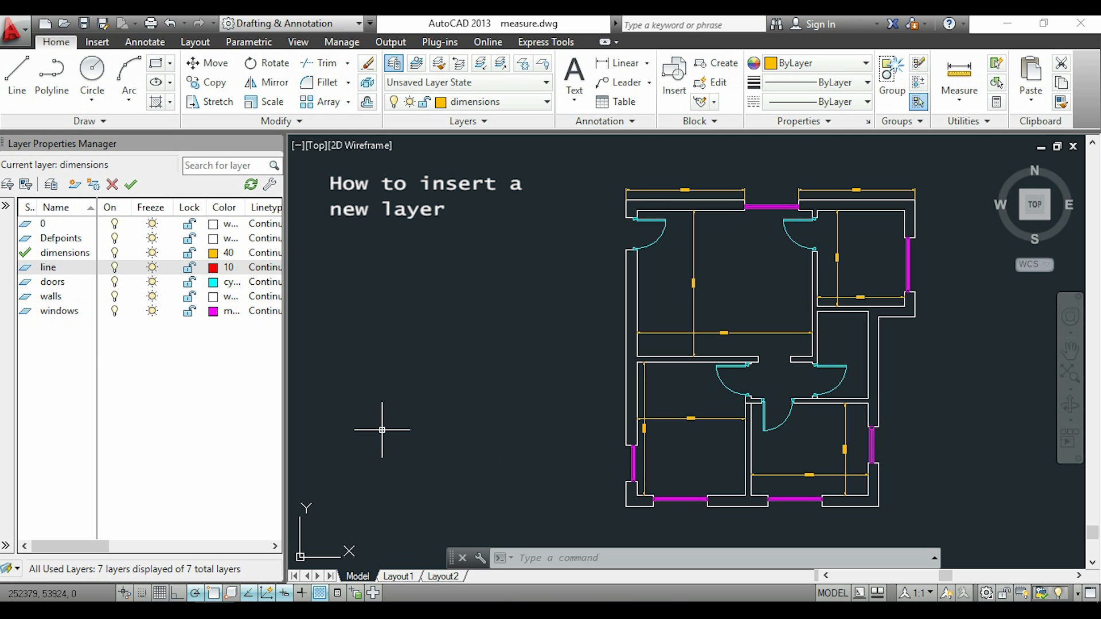
# Draw a vertical line in the empty area beside the floor plan on the current dimensions layer
pyautogui.press('l')
pyautogui.press('Return')
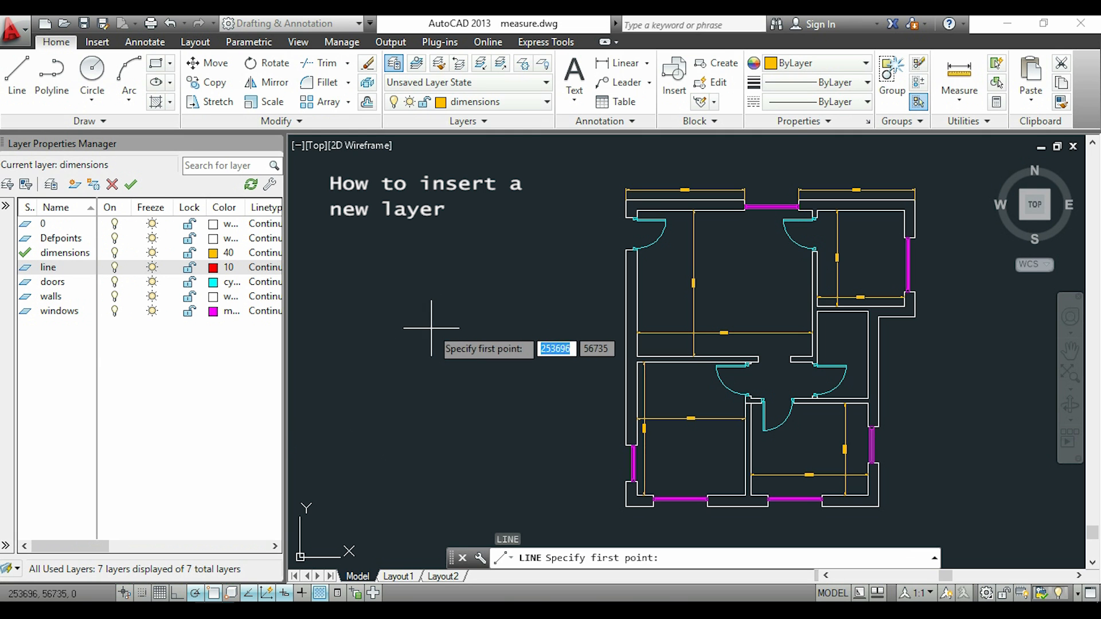
pyautogui.click(487, 205)
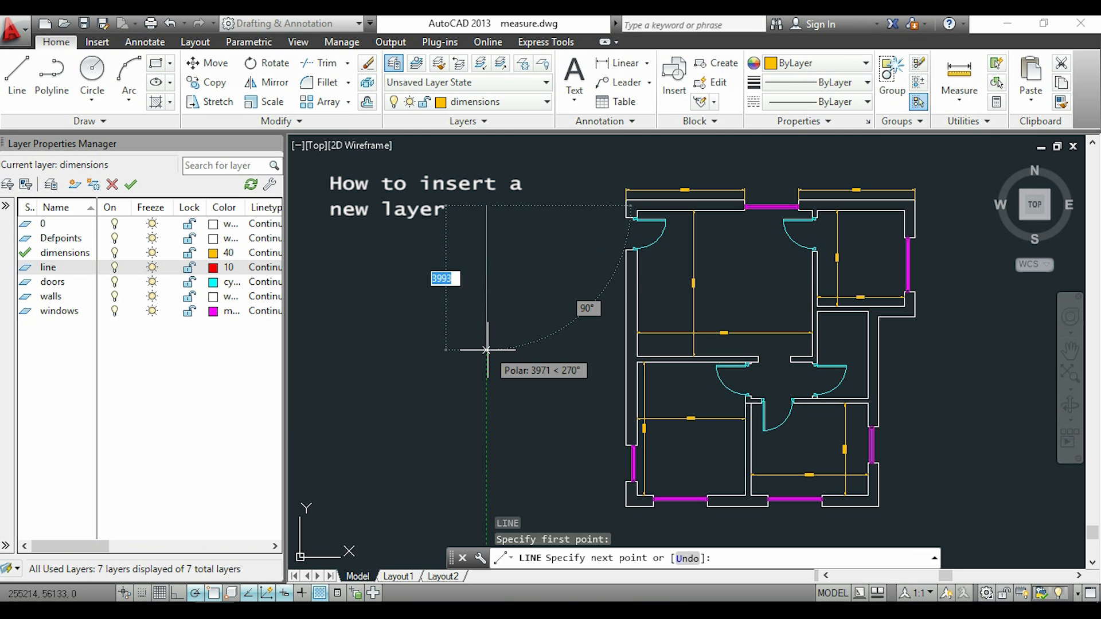
pyautogui.click(487, 374)
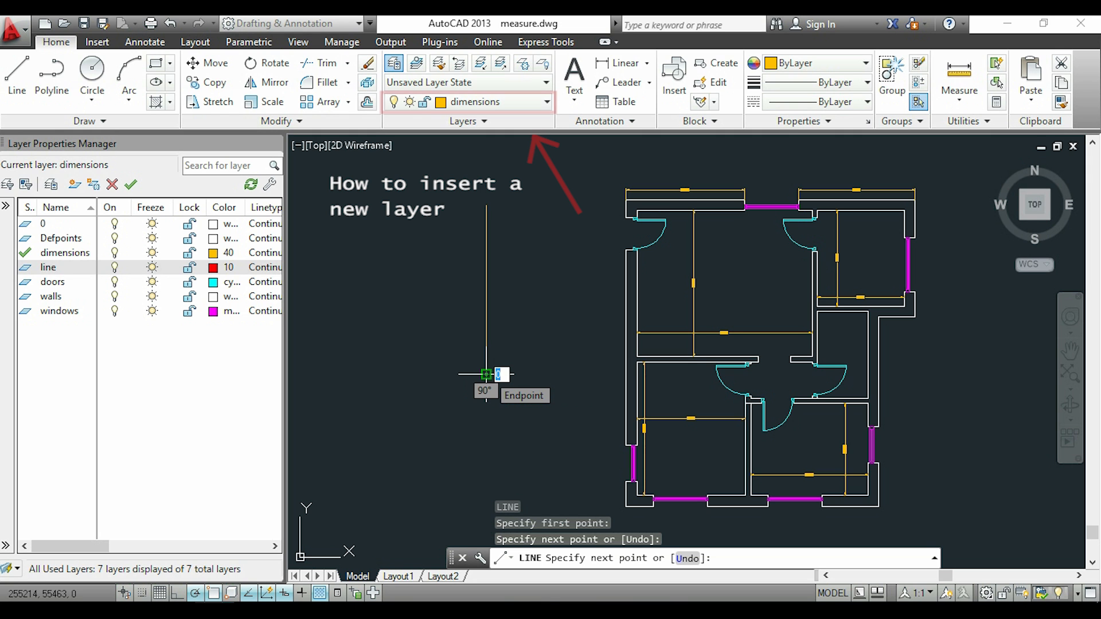
pyautogui.press('Escape')
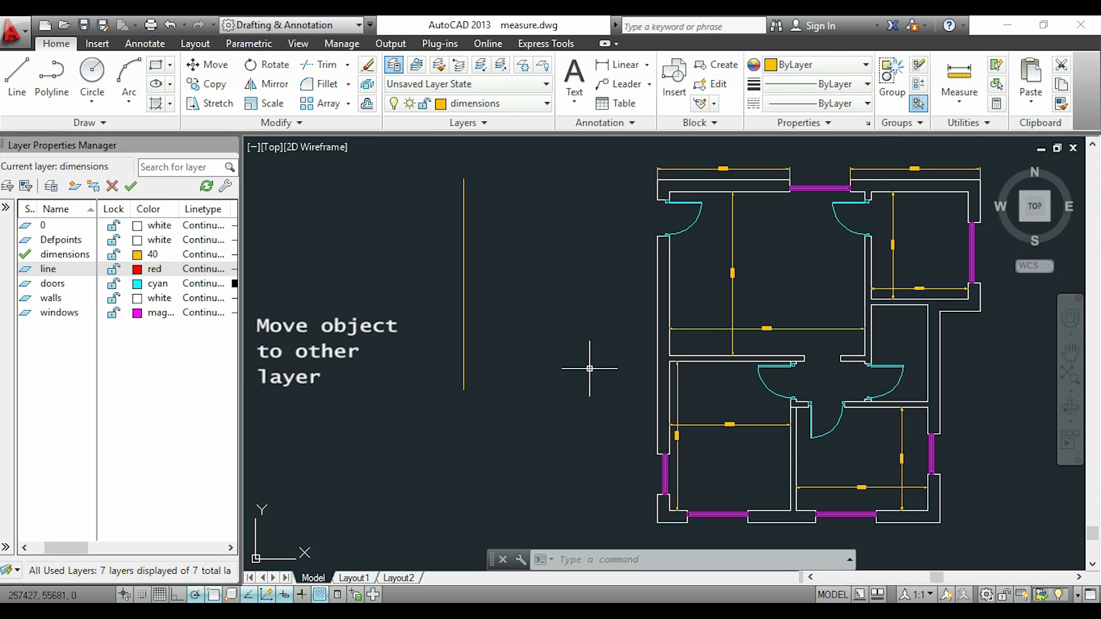
# Move the vertical line beside the floor plan to the "line" layer
pyautogui.click(587, 427)
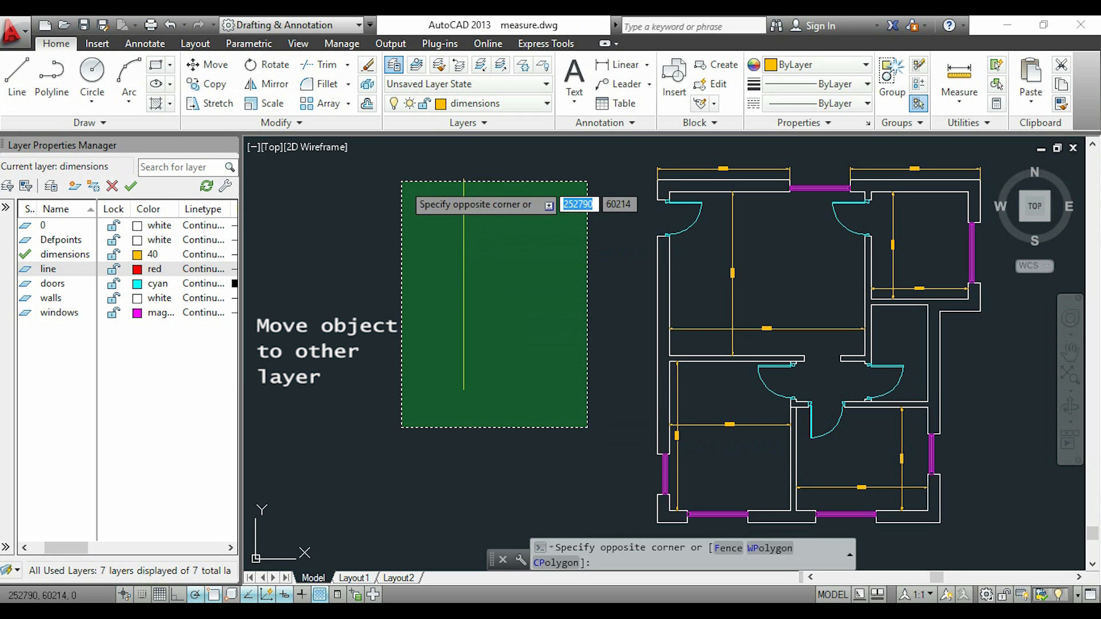
pyautogui.click(385, 160)
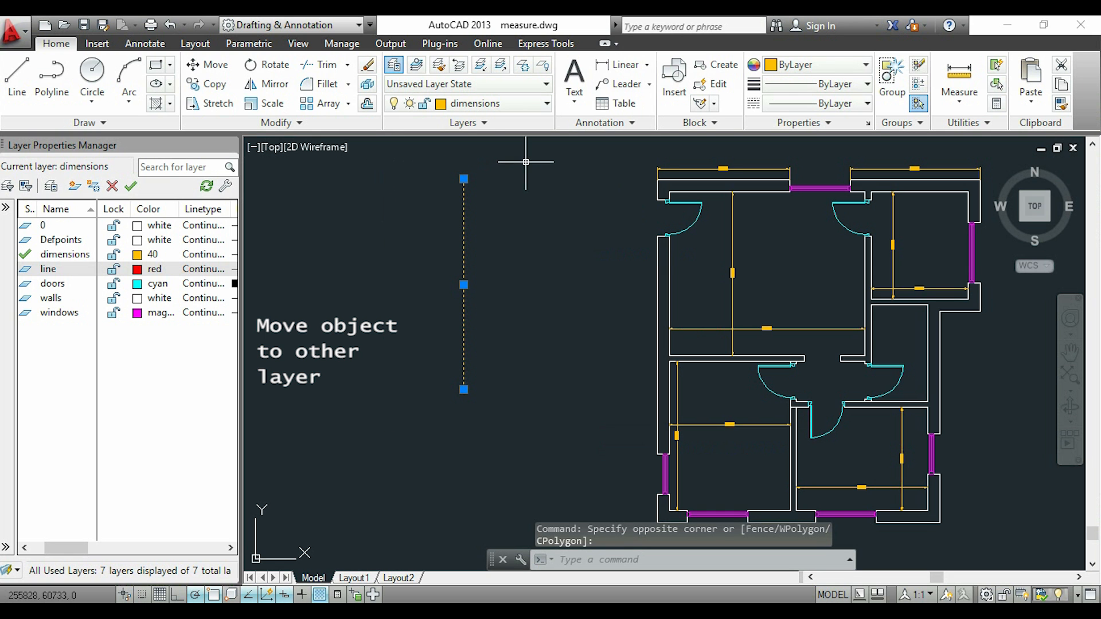
pyautogui.click(546, 104)
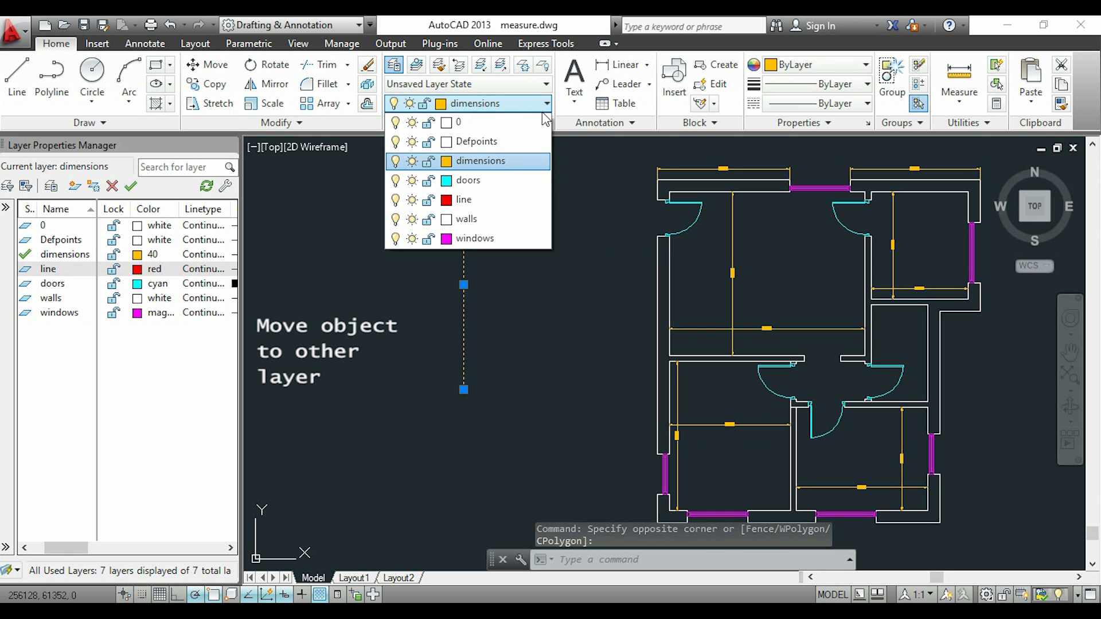
pyautogui.click(498, 200)
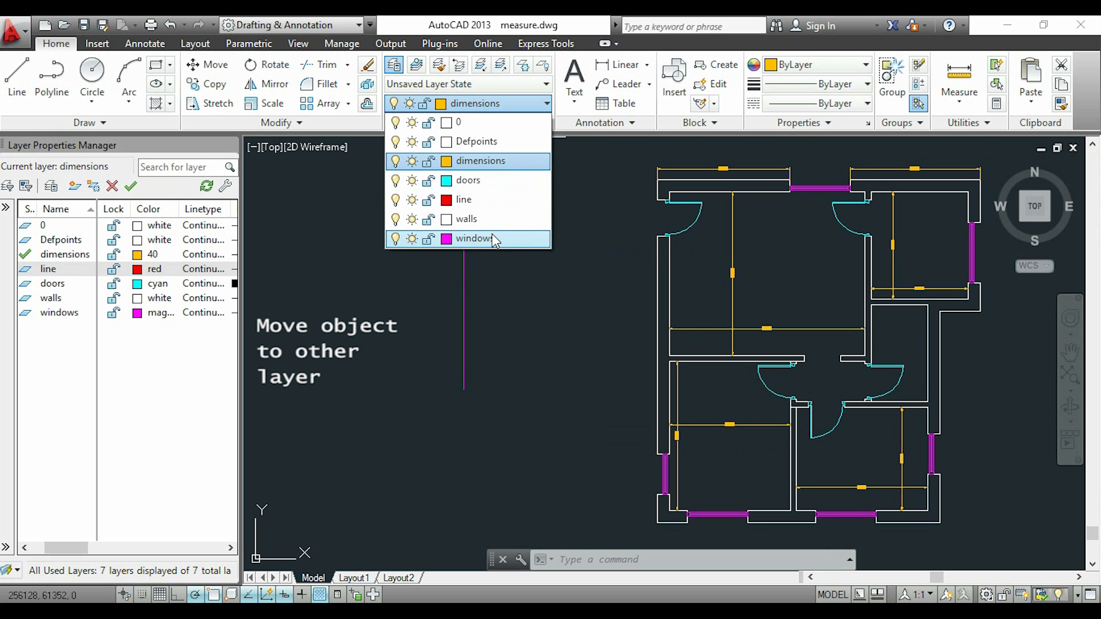
pyautogui.click(490, 204)
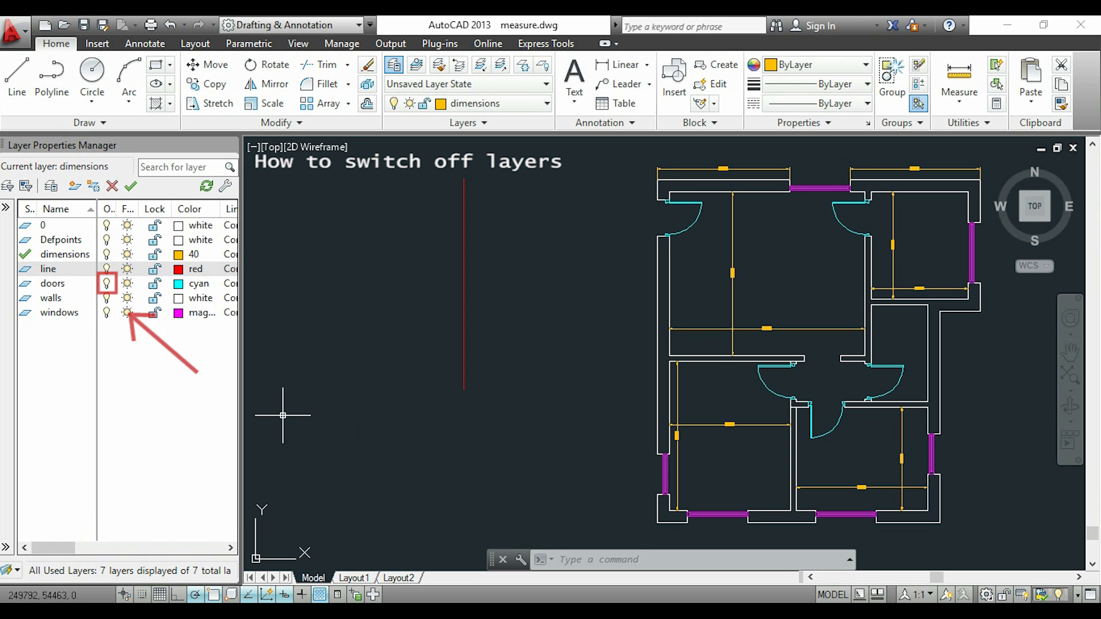
# Turn off the doors layer
pyautogui.click(107, 285)
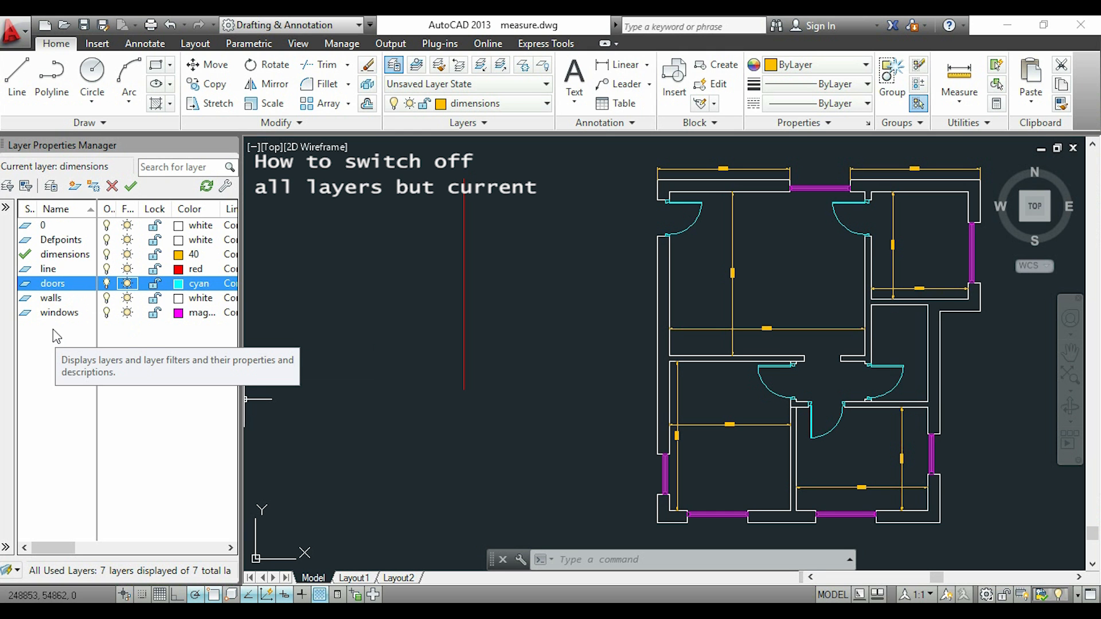
# Make doors the current layer and turn off all layers except the current one
pyautogui.doubleClick(71, 284)
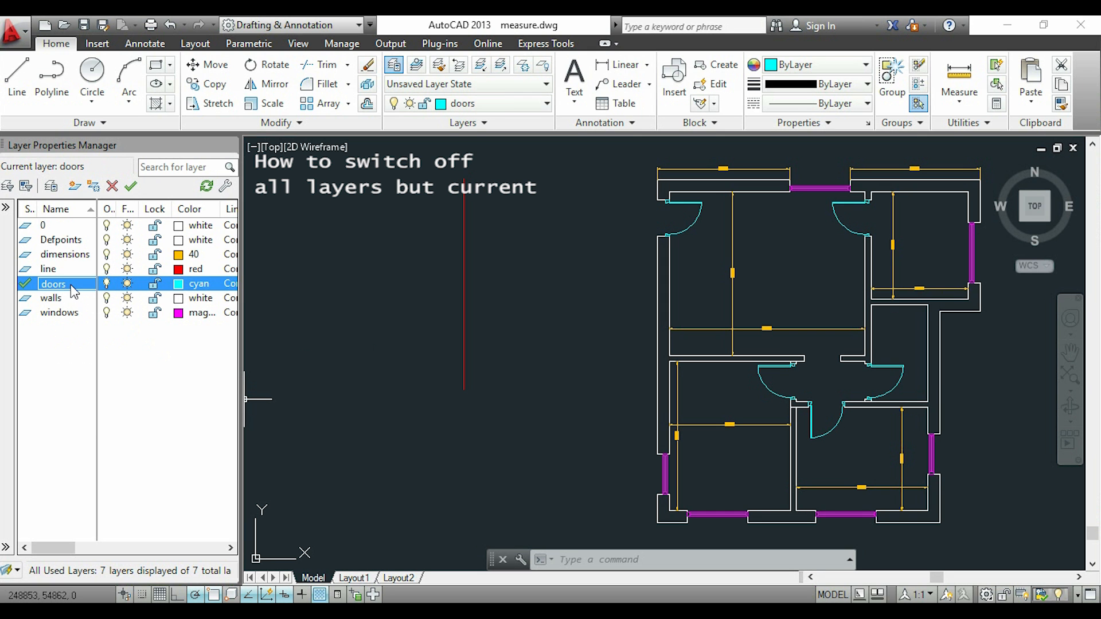
pyautogui.rightClick(74, 292)
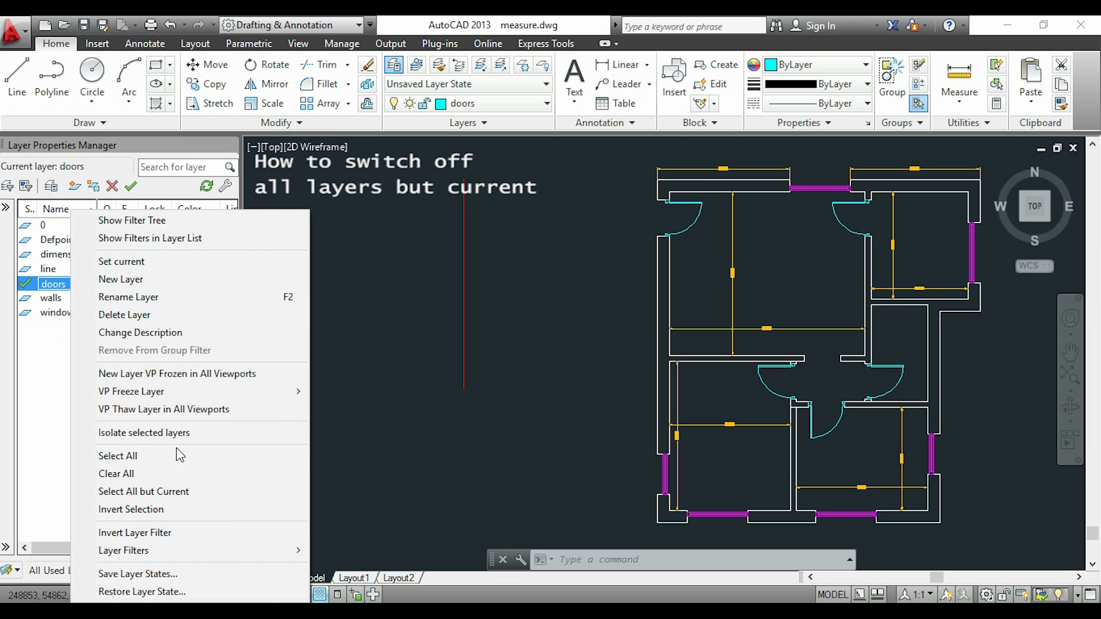
pyautogui.click(236, 485)
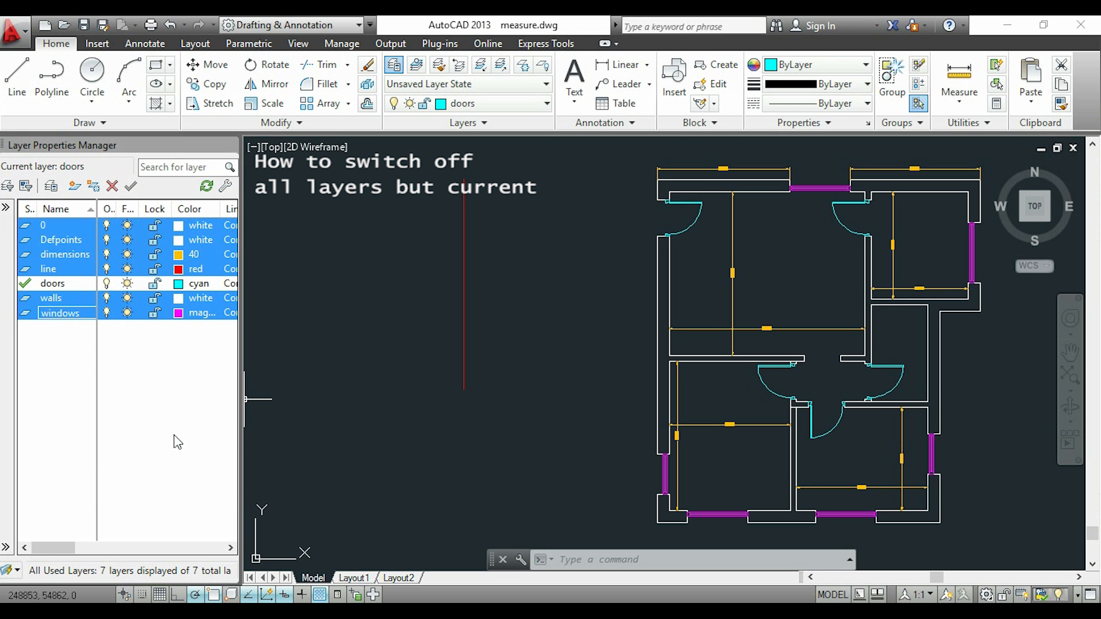
pyautogui.click(107, 312)
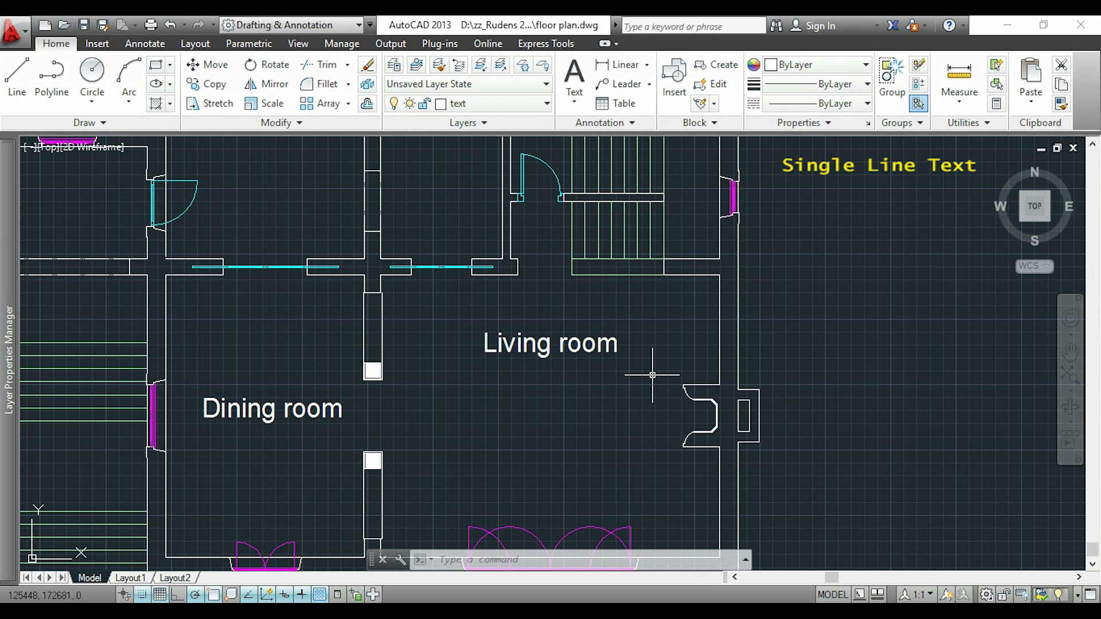
# Add single-line text "Living room" below the existing Living room label, with a height of about 420 and 0° rotation
pyautogui.click(577, 104)
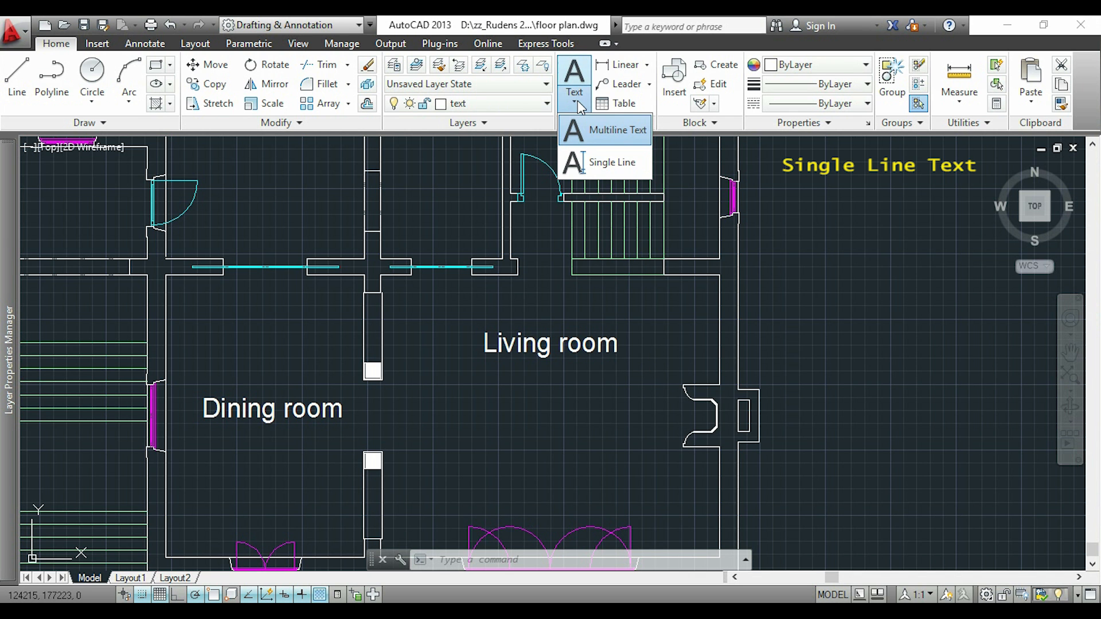
pyautogui.click(633, 167)
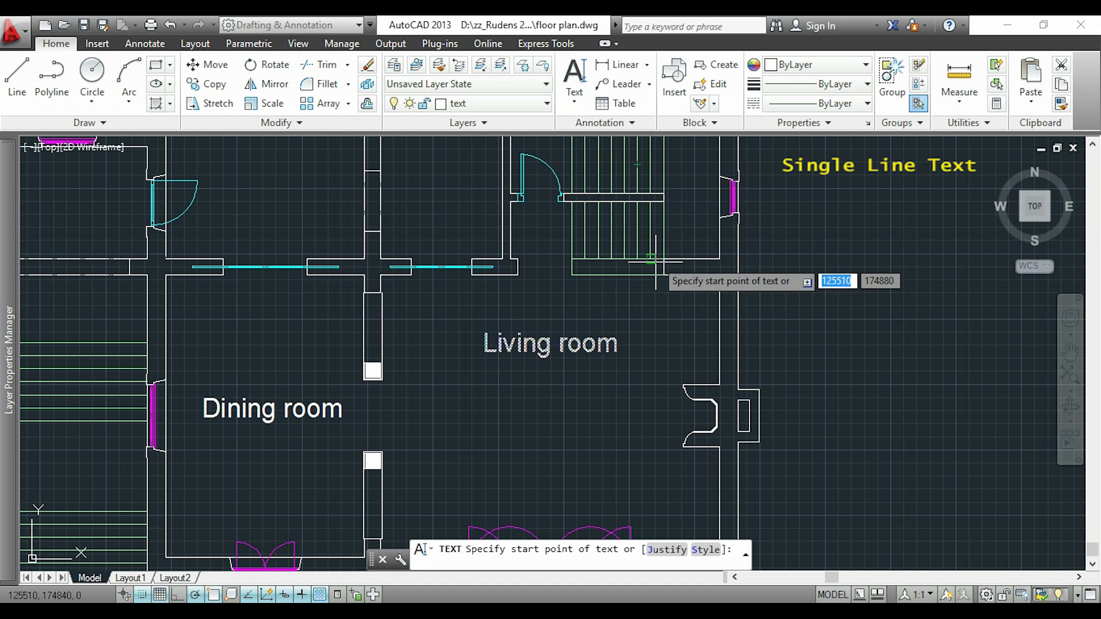
pyautogui.scroll(2, 485, 404)
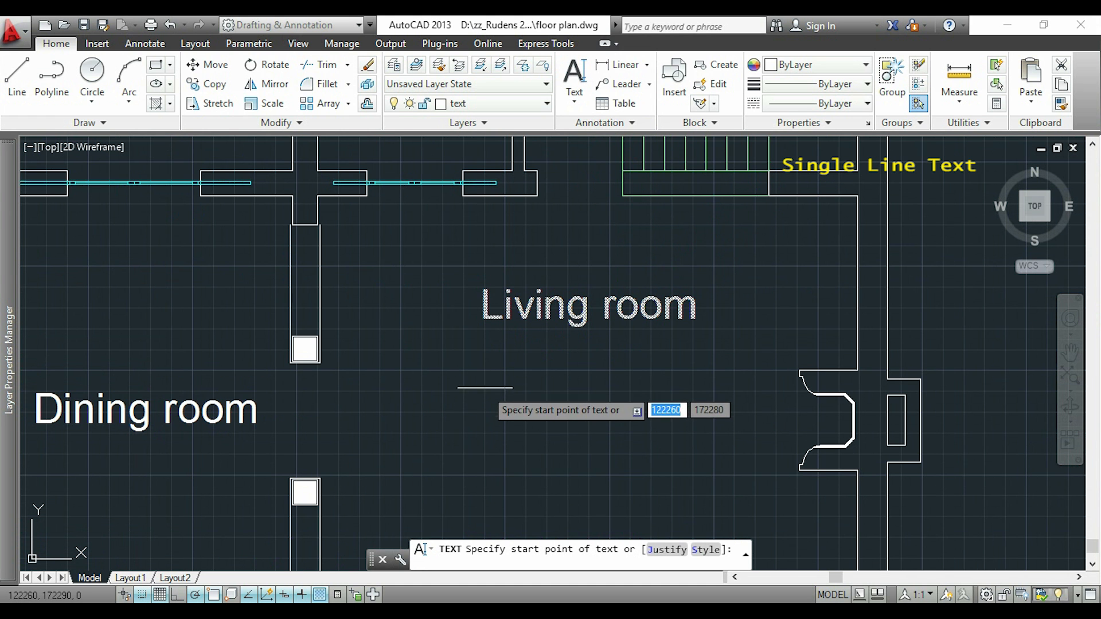
pyautogui.click(485, 387)
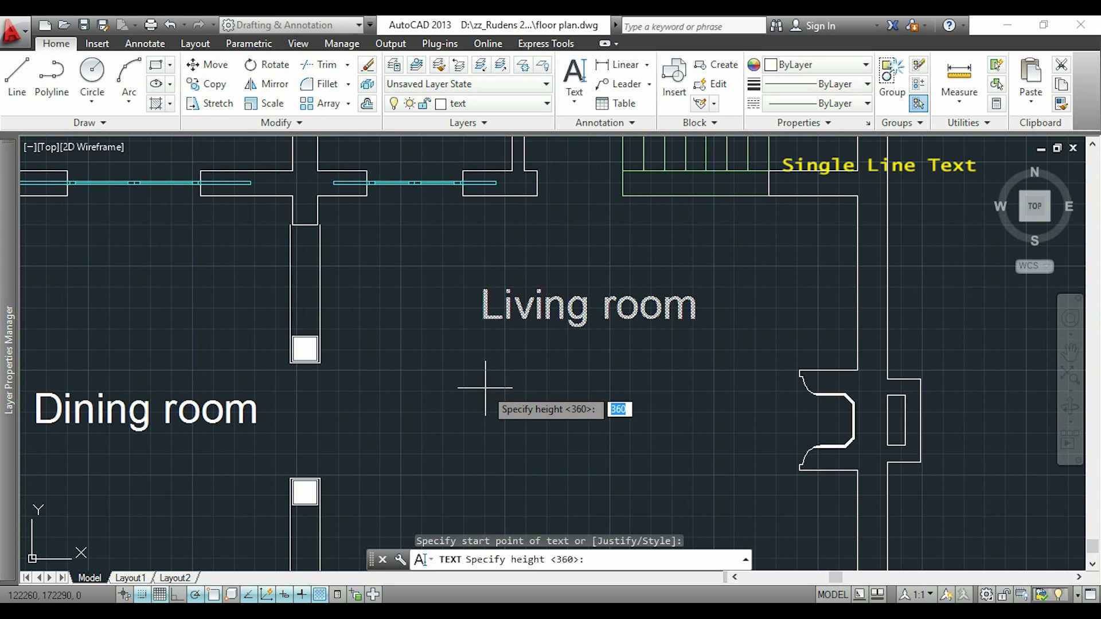
pyautogui.click(486, 353)
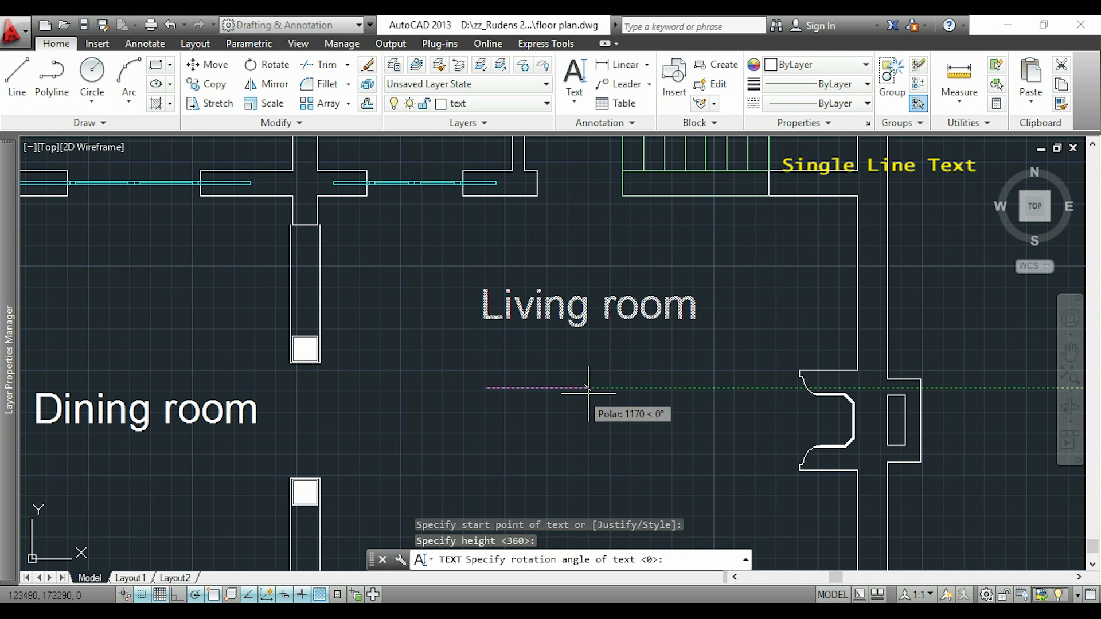
pyautogui.click(678, 387)
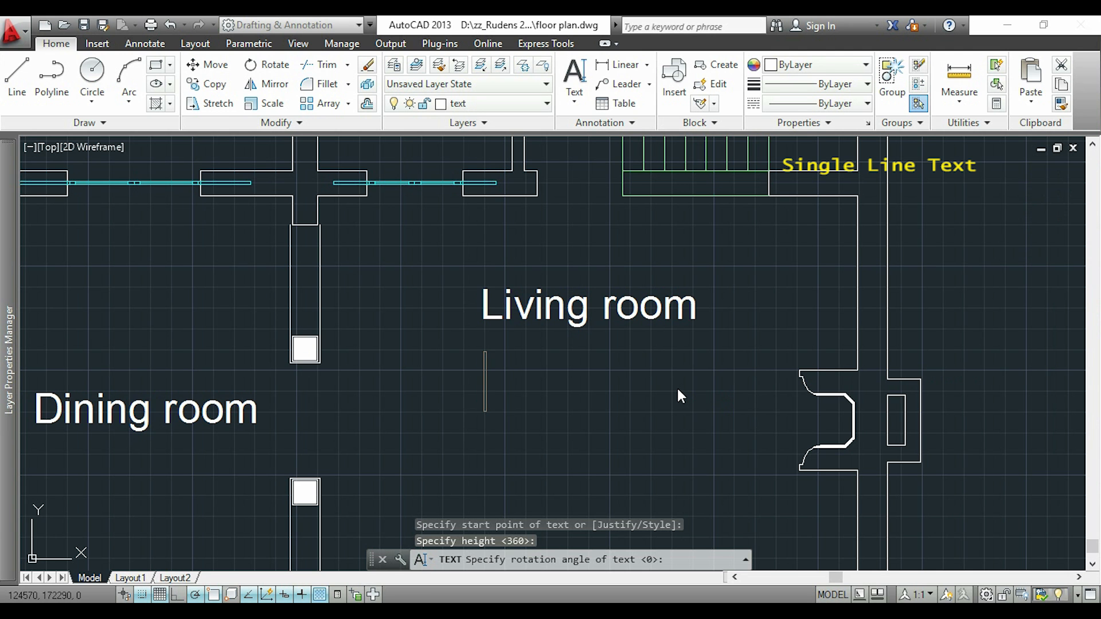
pyautogui.write('Li')
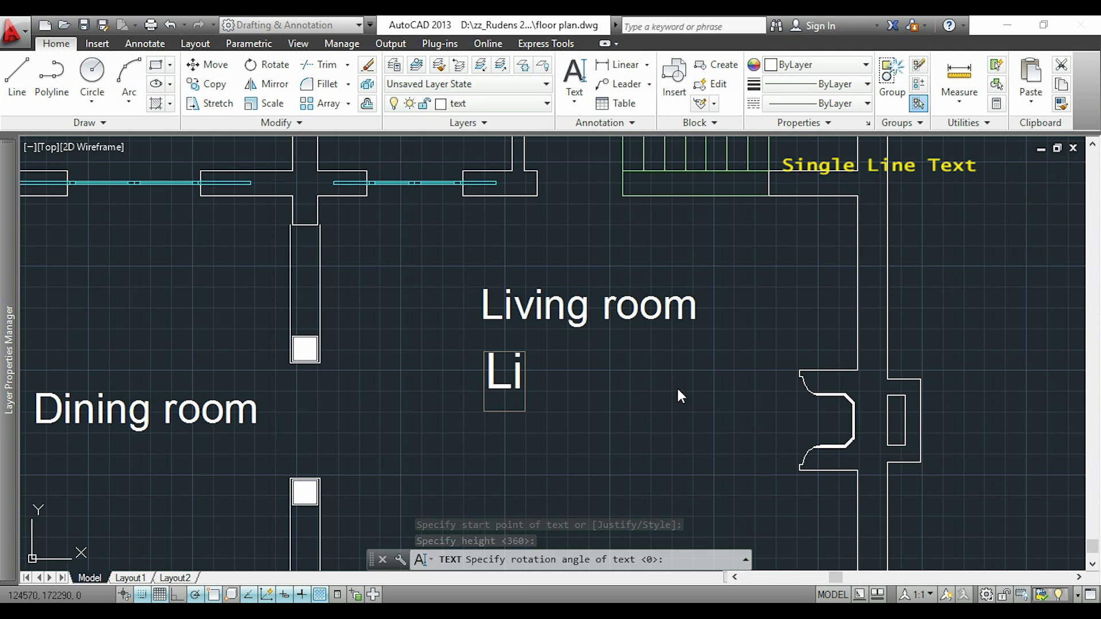
pyautogui.write('ving r')
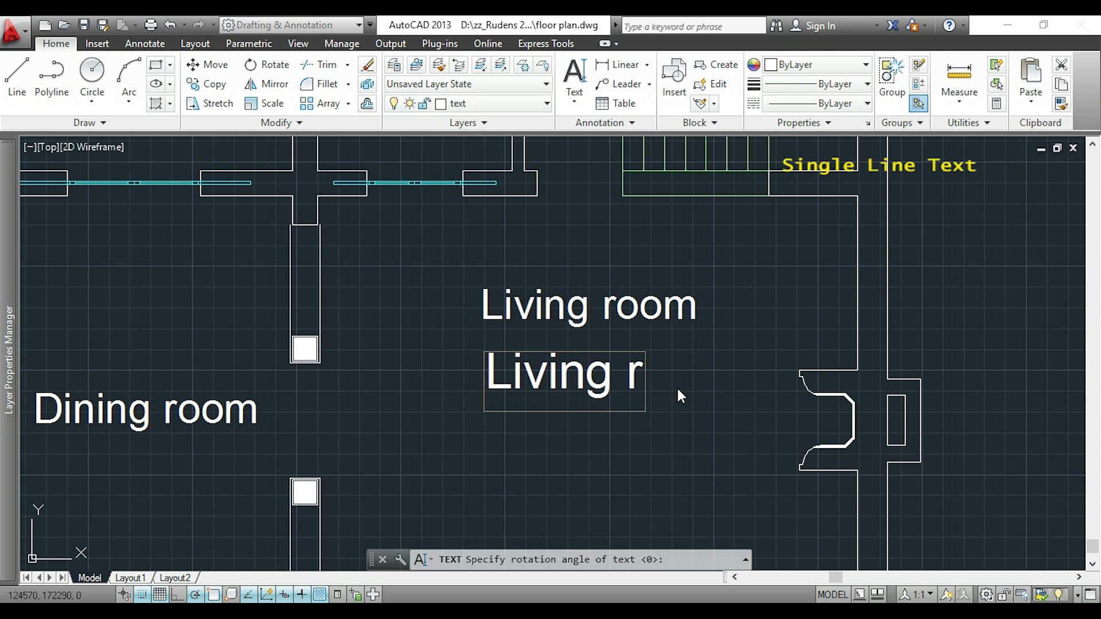
pyautogui.write('oom')
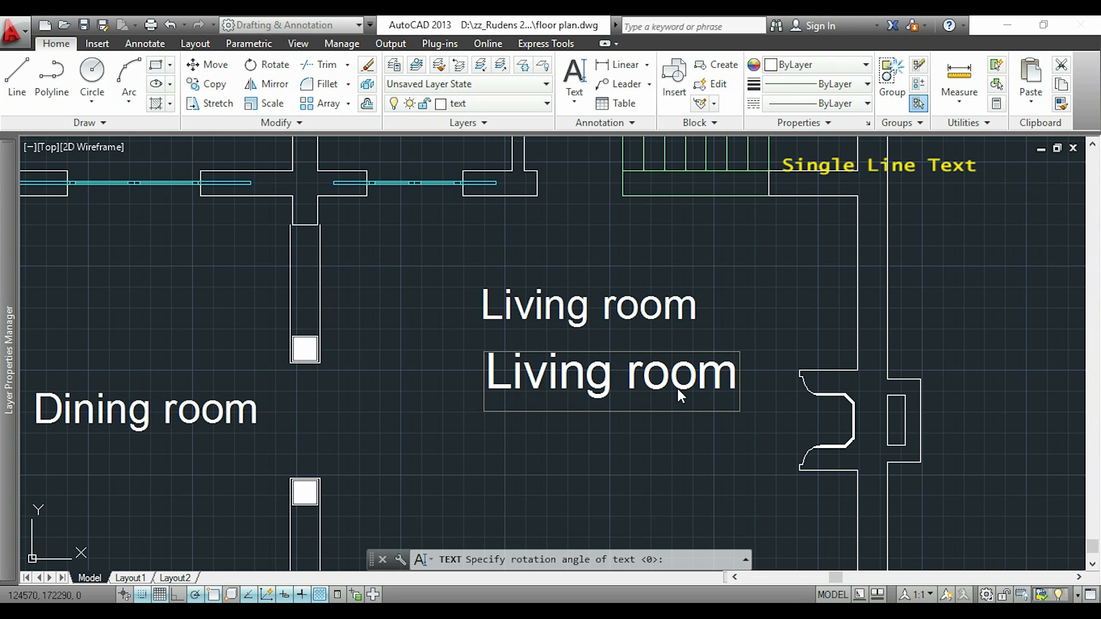
pyautogui.click(770, 359)
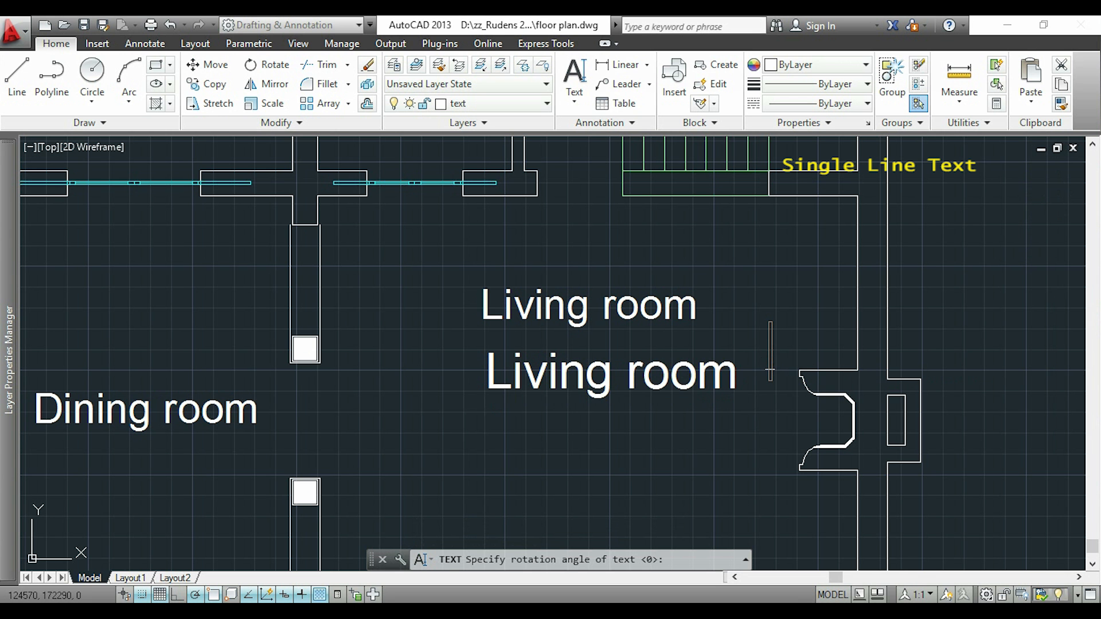
pyautogui.press('Return')
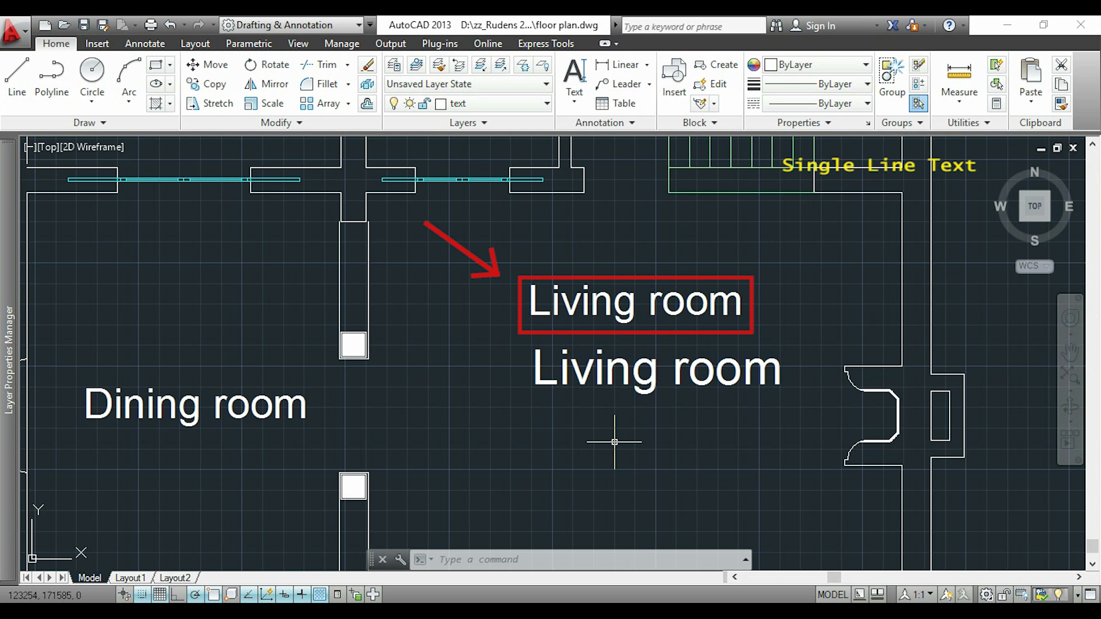
# Check the text height of the original upper Living room label in its Quick Properties
pyautogui.click(529, 307)
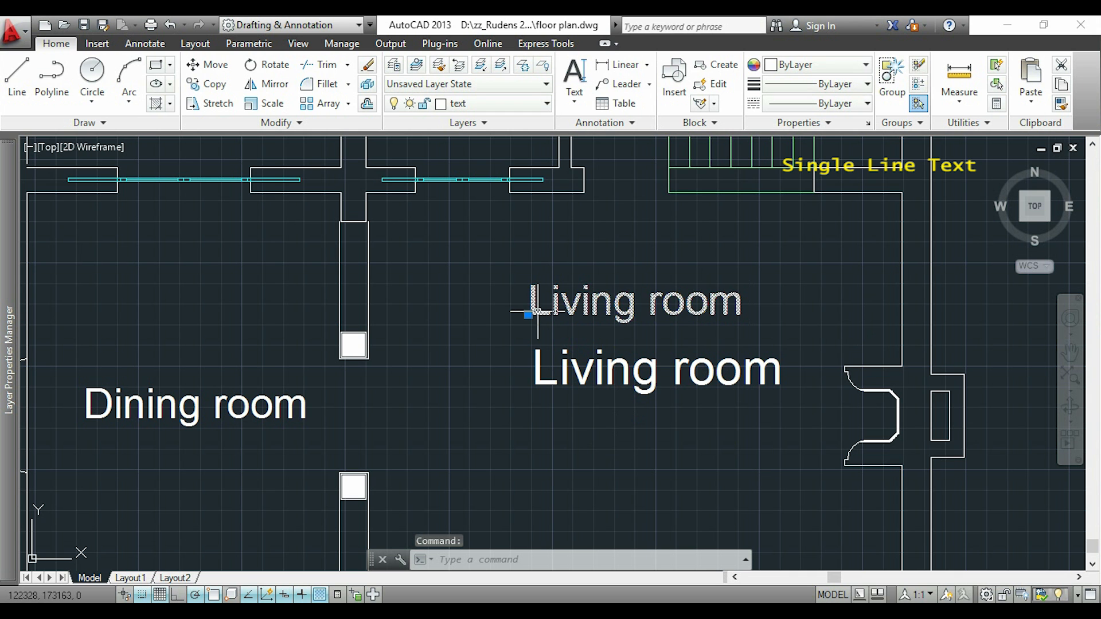
pyautogui.rightClick(528, 314)
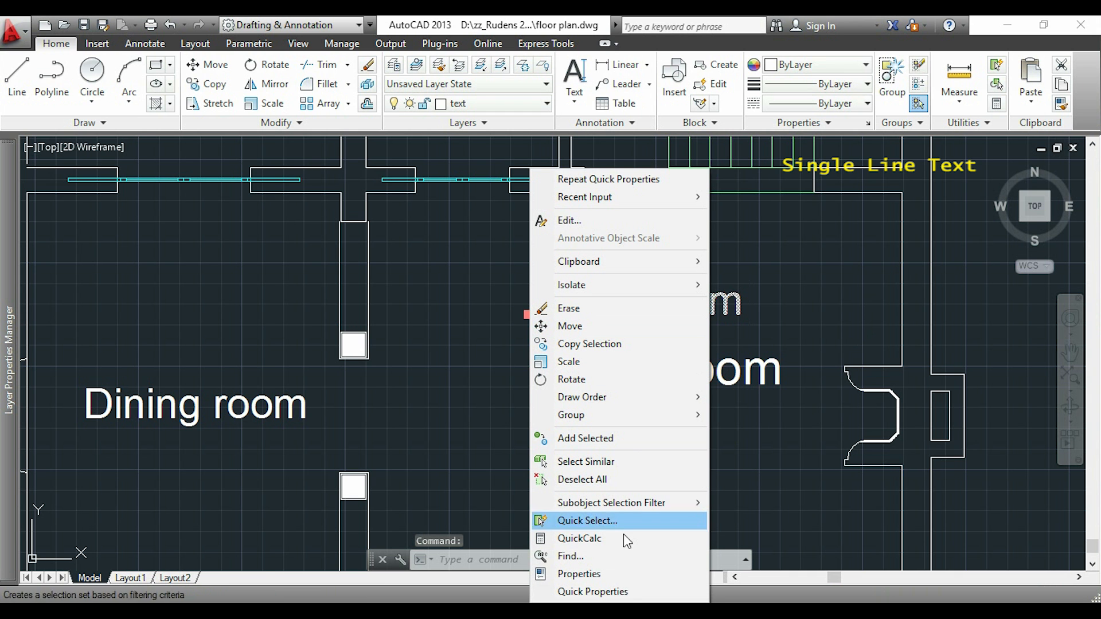
pyautogui.click(627, 592)
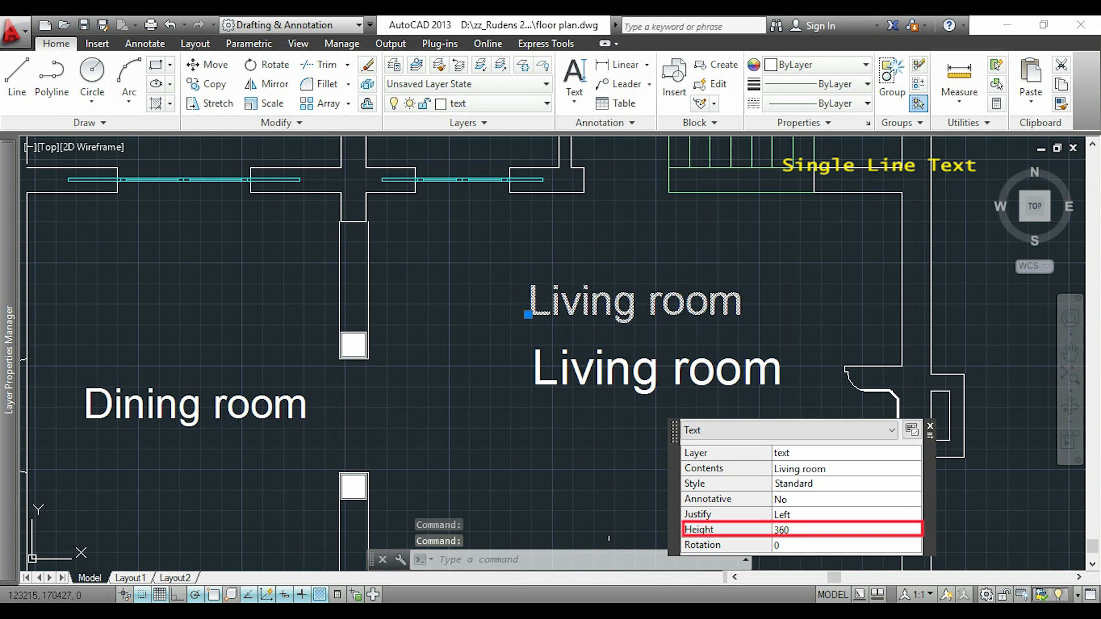
pyautogui.click(930, 426)
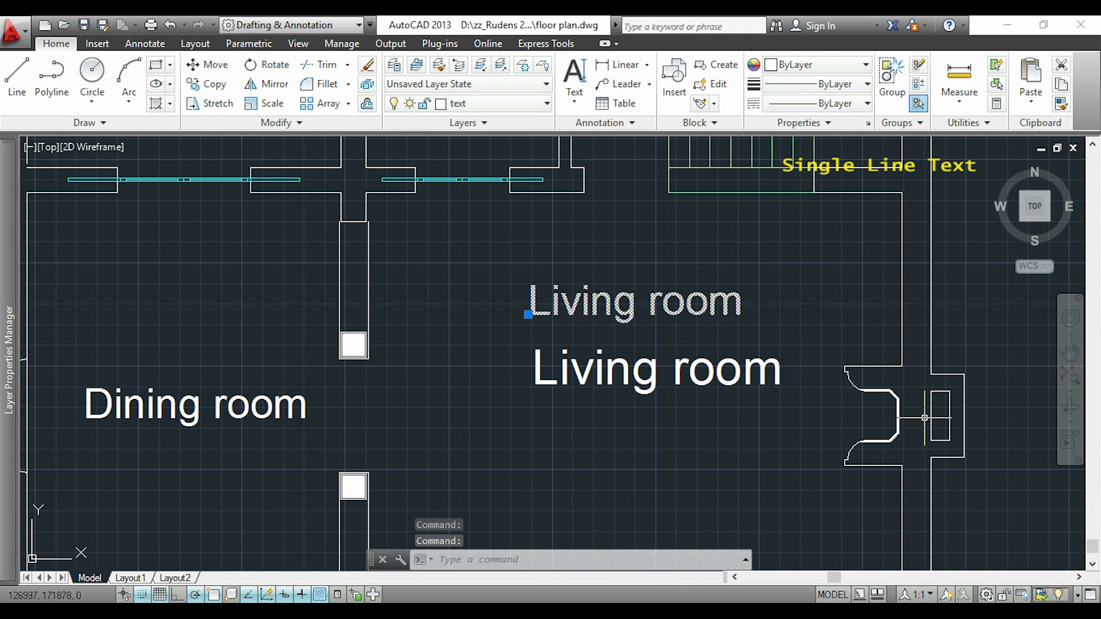
# Add another single-line text "Living room" below the two existing labels, with height 360 and 0° rotation
pyautogui.click(574, 73)
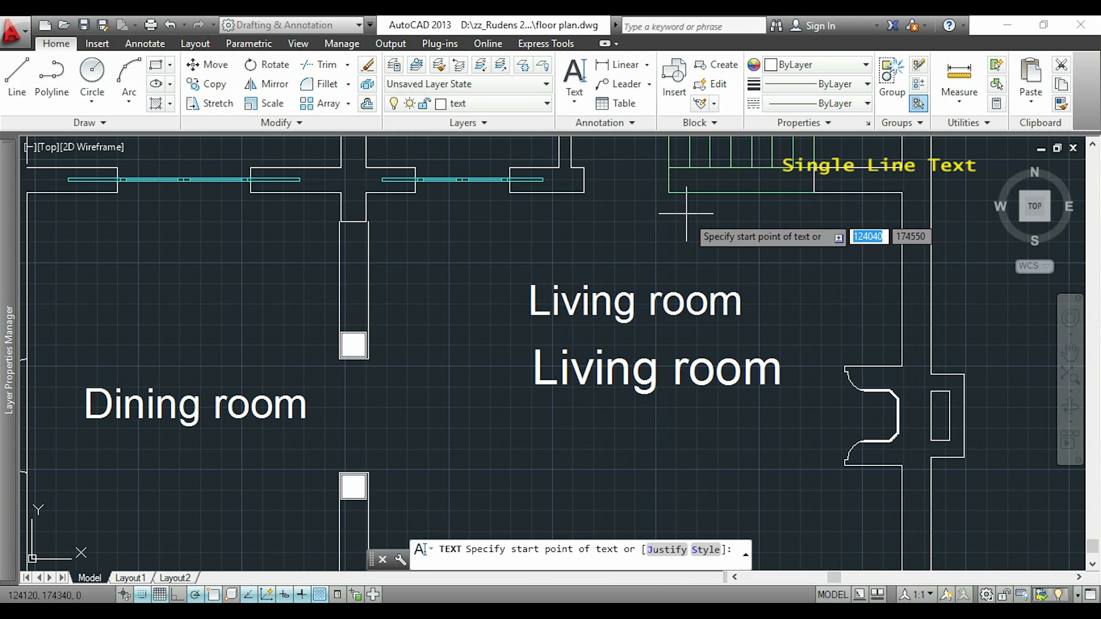
pyautogui.click(541, 461)
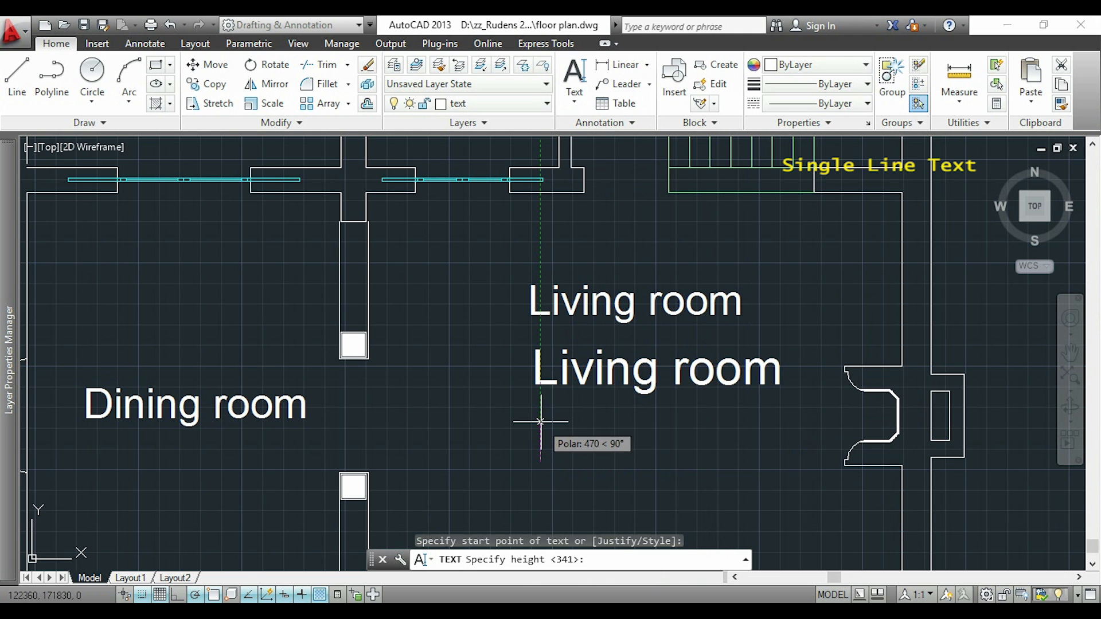
pyautogui.write('360')
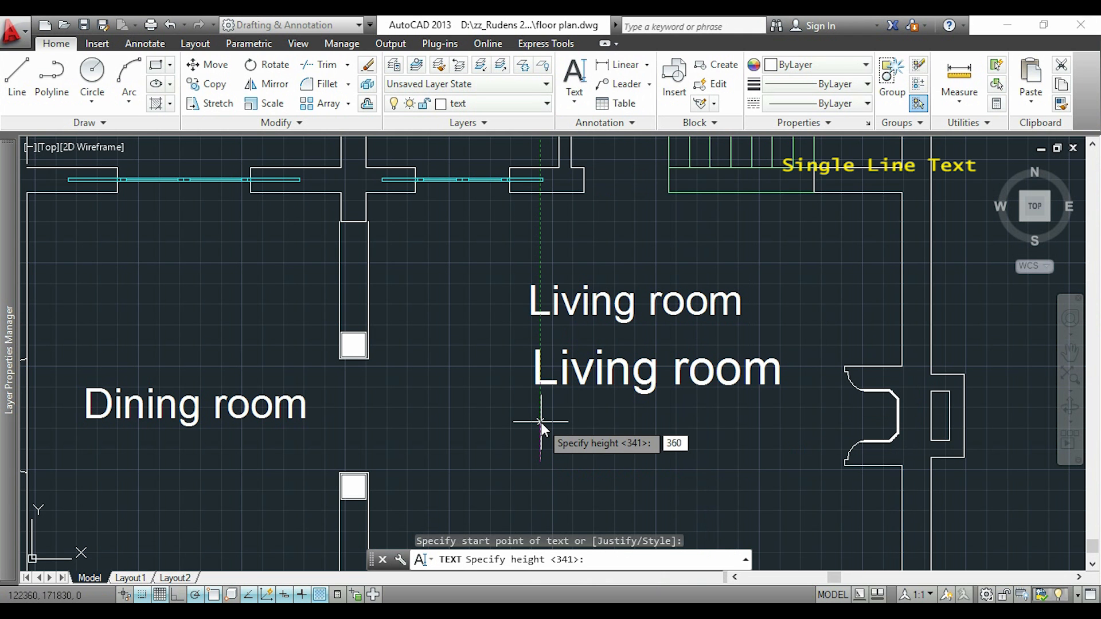
pyautogui.press('Return')
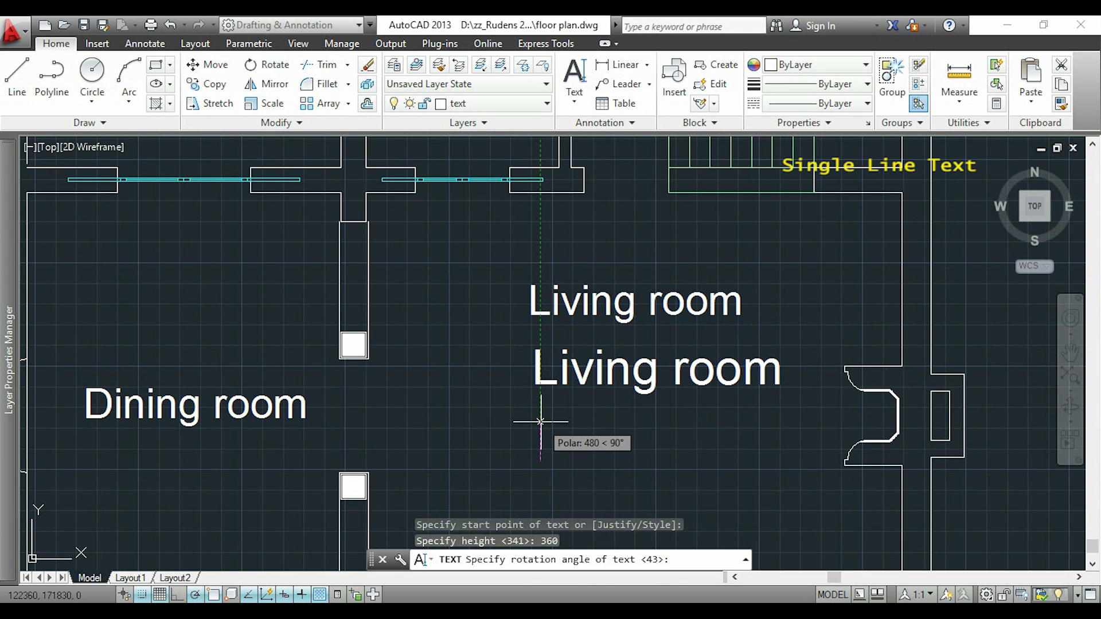
pyautogui.click(647, 460)
pyautogui.write('Living room')
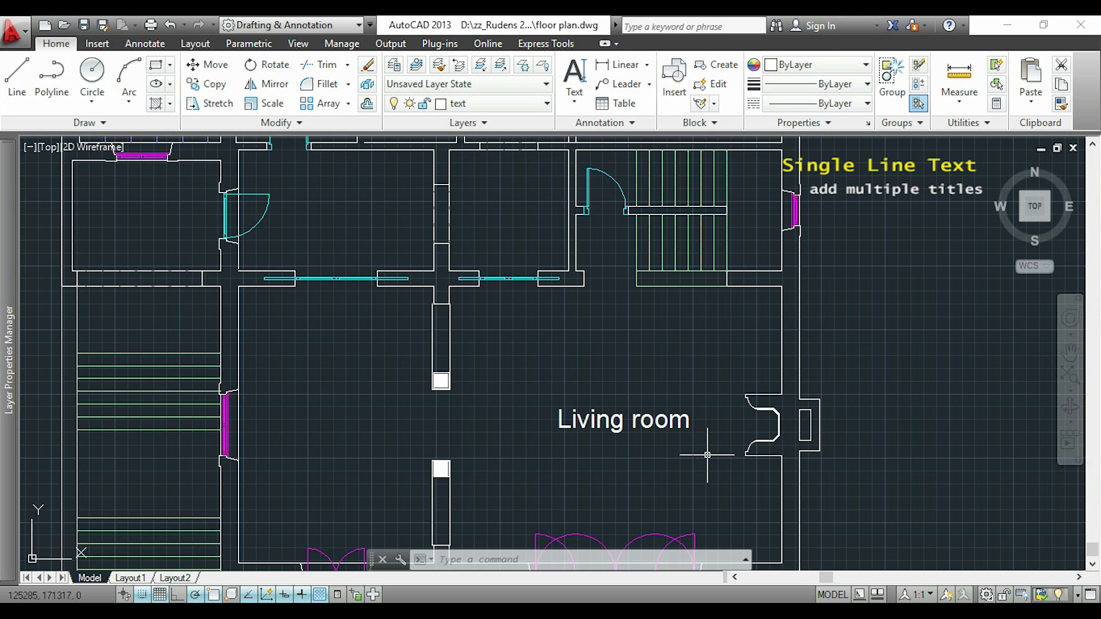
# Copy the Living room label into the adjoining room to its west, the room above that, the upper-right bedroom and the kitchen
pyautogui.write('ct o')
pyautogui.press('Return')
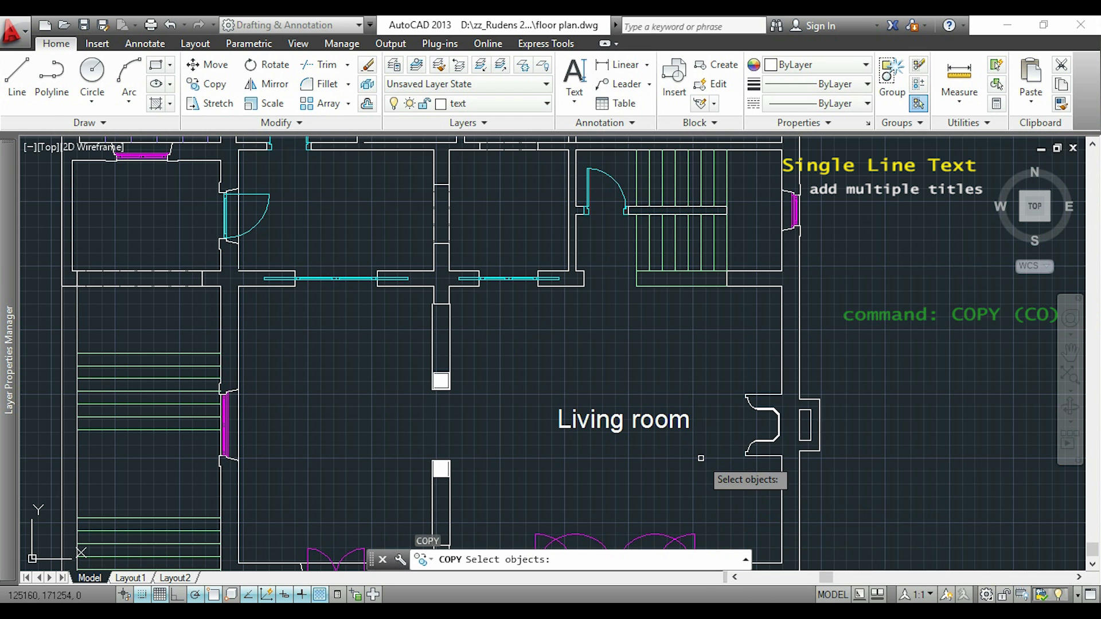
pyautogui.click(651, 420)
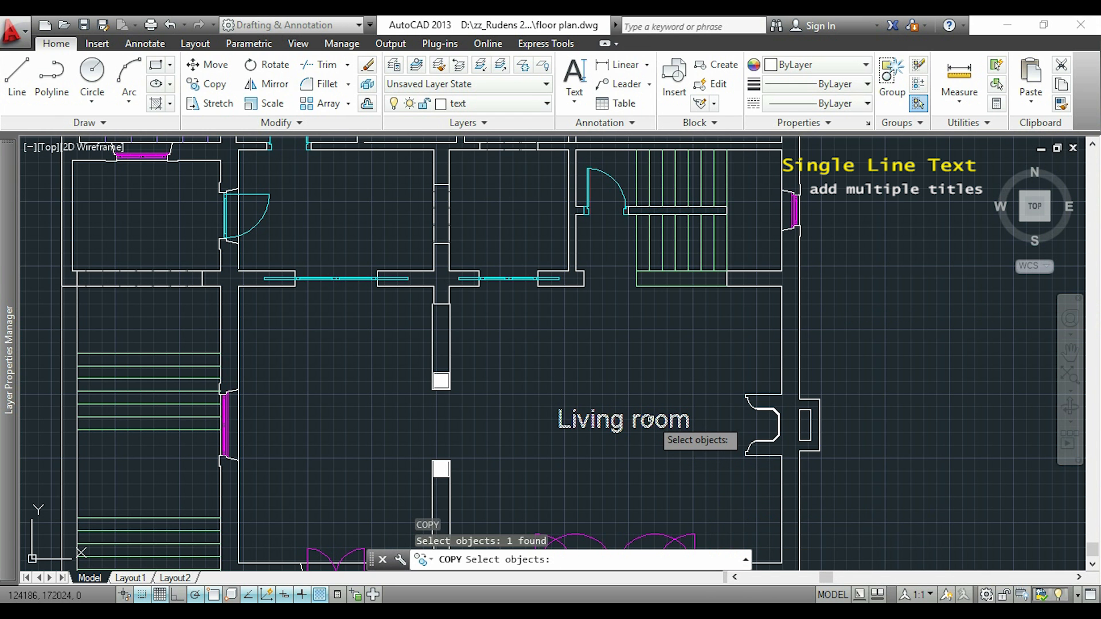
pyautogui.press('Return')
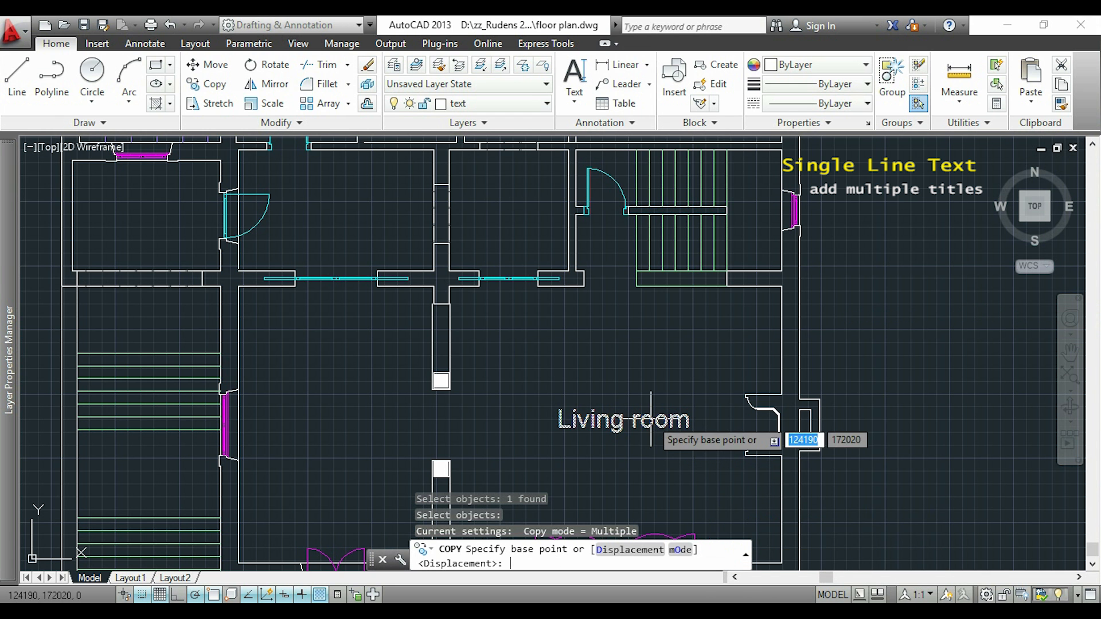
pyautogui.click(560, 426)
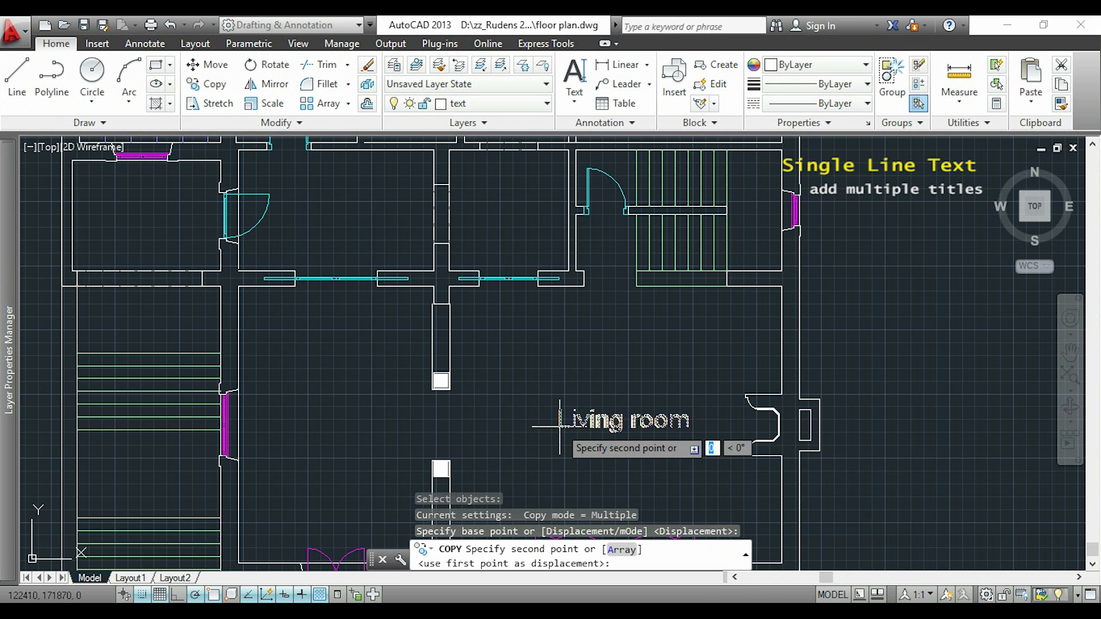
pyautogui.click(280, 426)
pyautogui.click(285, 215)
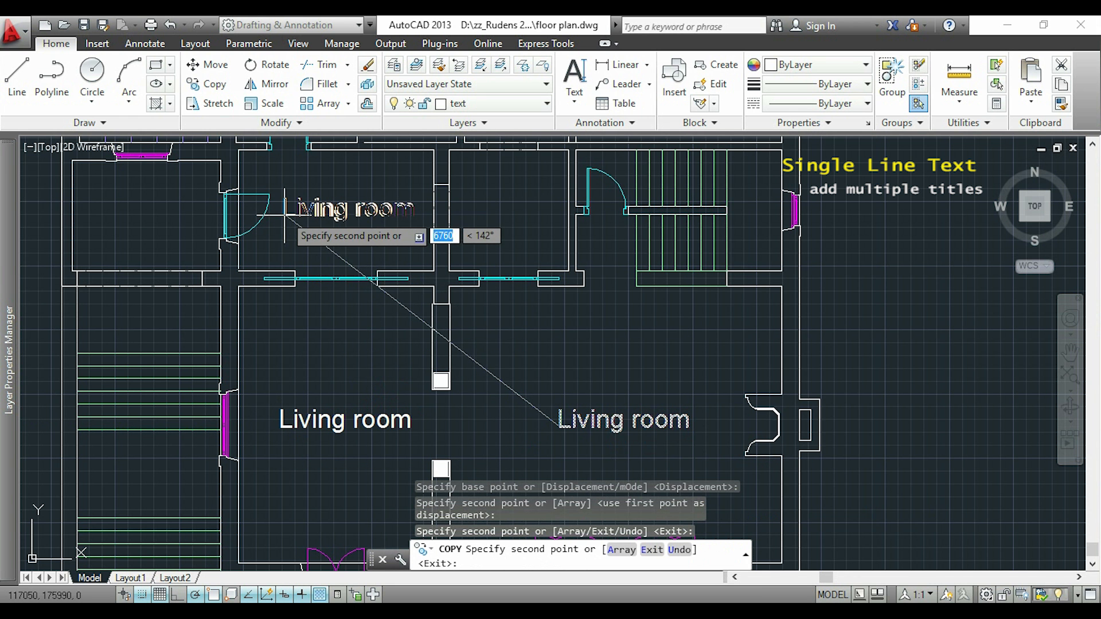
pyautogui.moveTo(492, 244); pyautogui.dragTo(461, 429, button='middle')
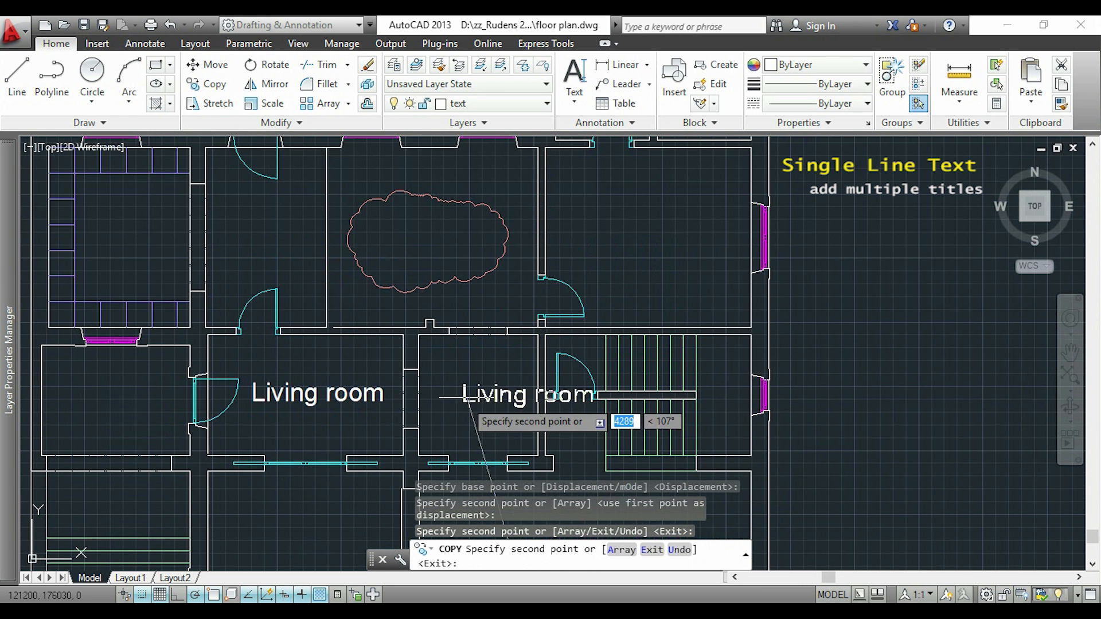
pyautogui.click(605, 229)
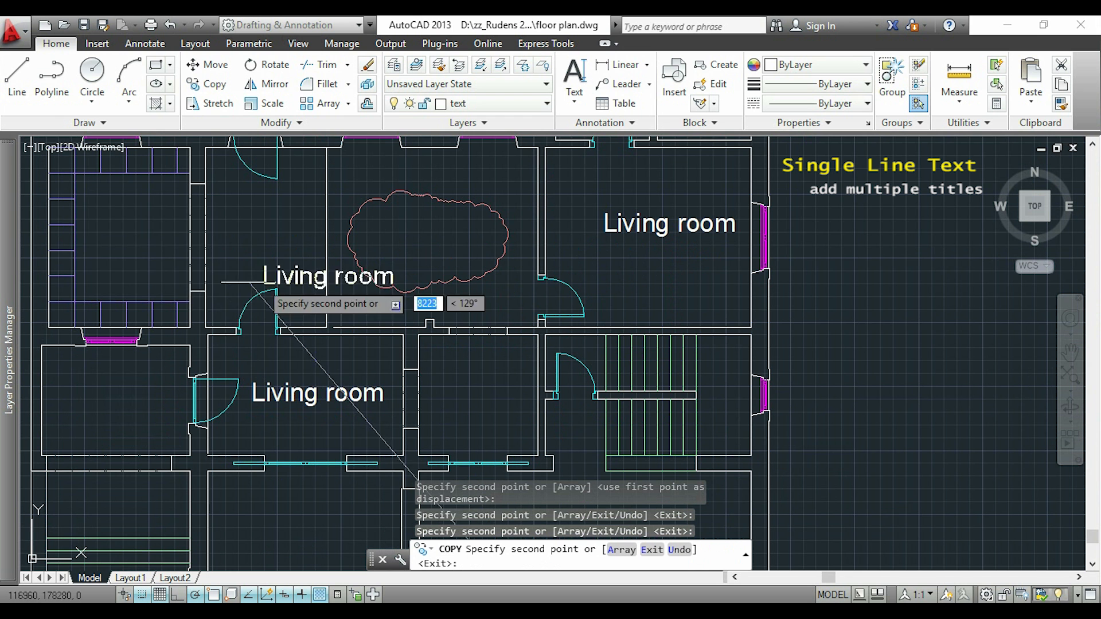
pyautogui.click(127, 236)
pyautogui.press('Return')
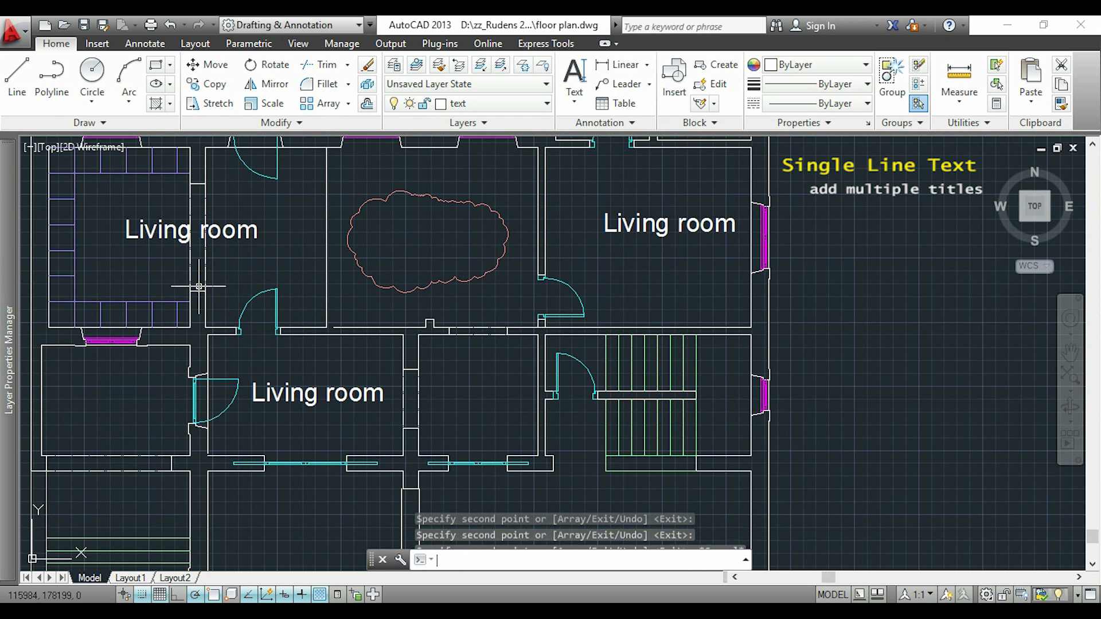
pyautogui.press('Escape')
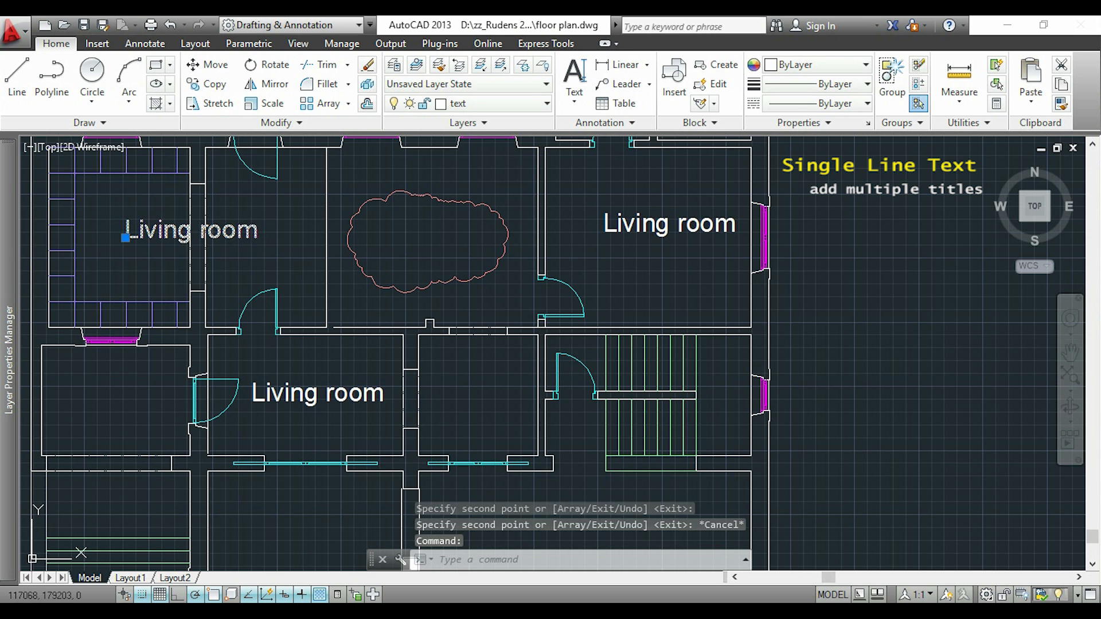
# Change the copied labels' text to Kitchen, Bedroom, Hall and Dinning room in their respective rooms
pyautogui.doubleClick(255, 235)
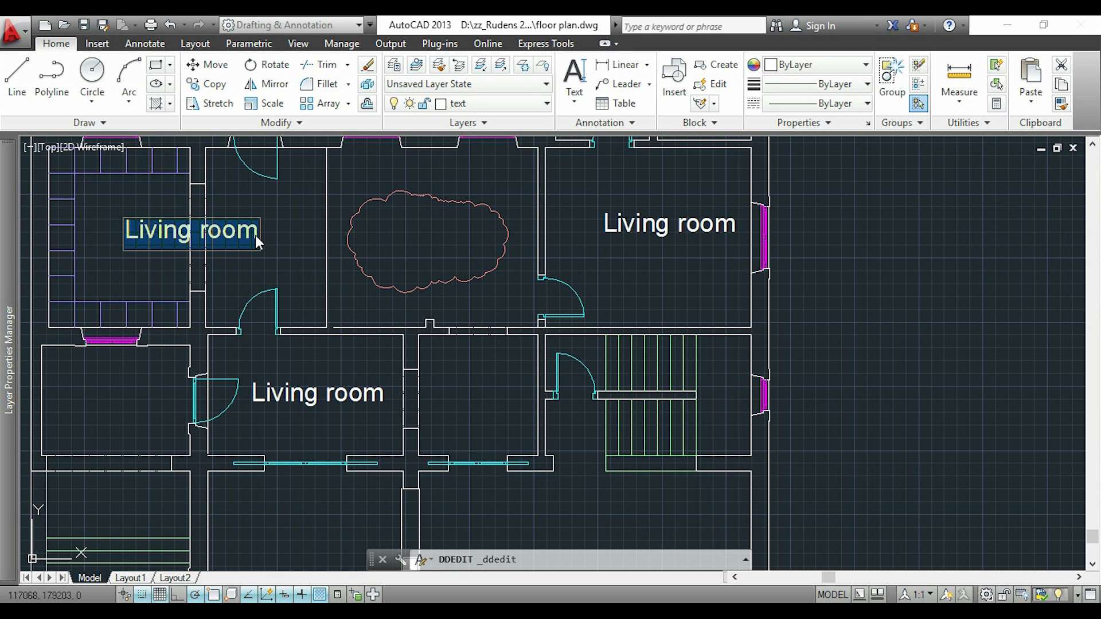
pyautogui.write('Kitchen')
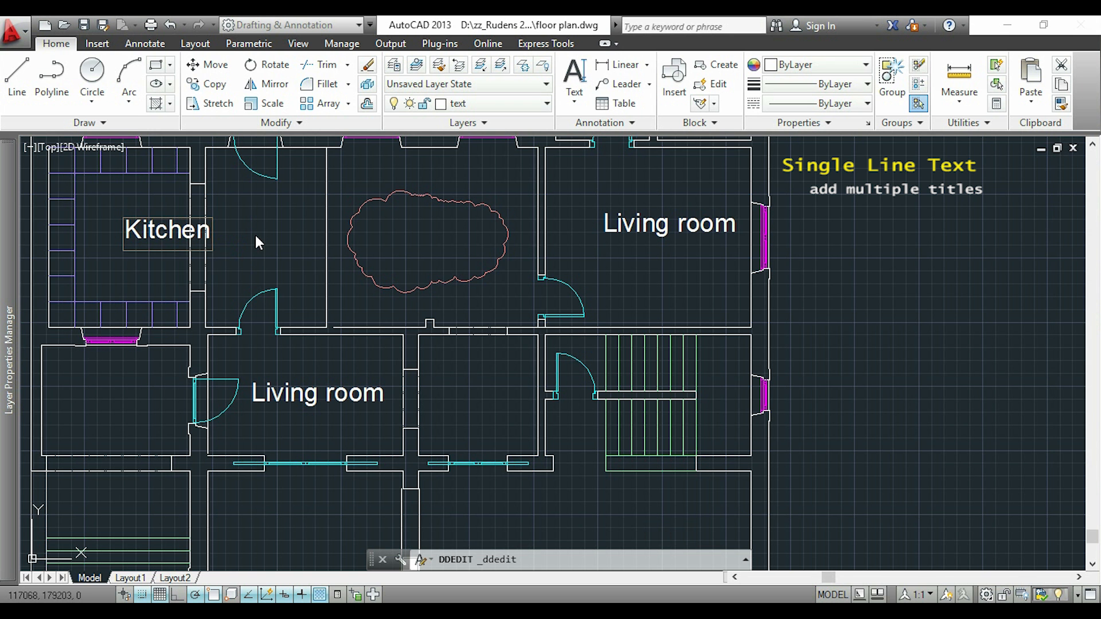
pyautogui.press('Return')
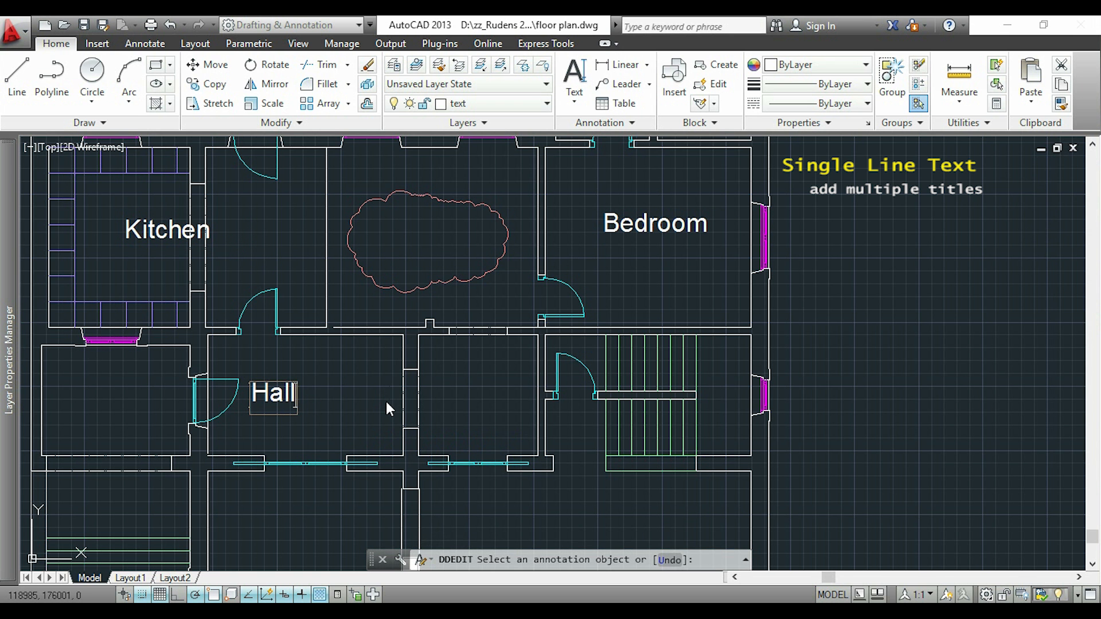
pyautogui.press('Return')
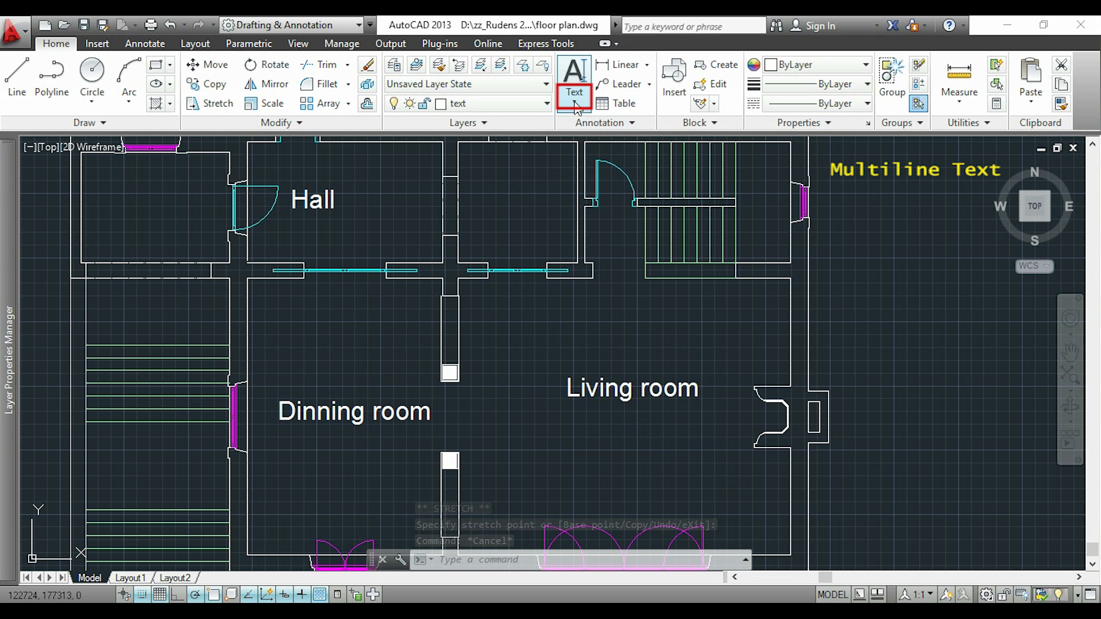
# Define a multiline text frame about 3830 wide and 1530 high below the Living room label
pyautogui.click(576, 106)
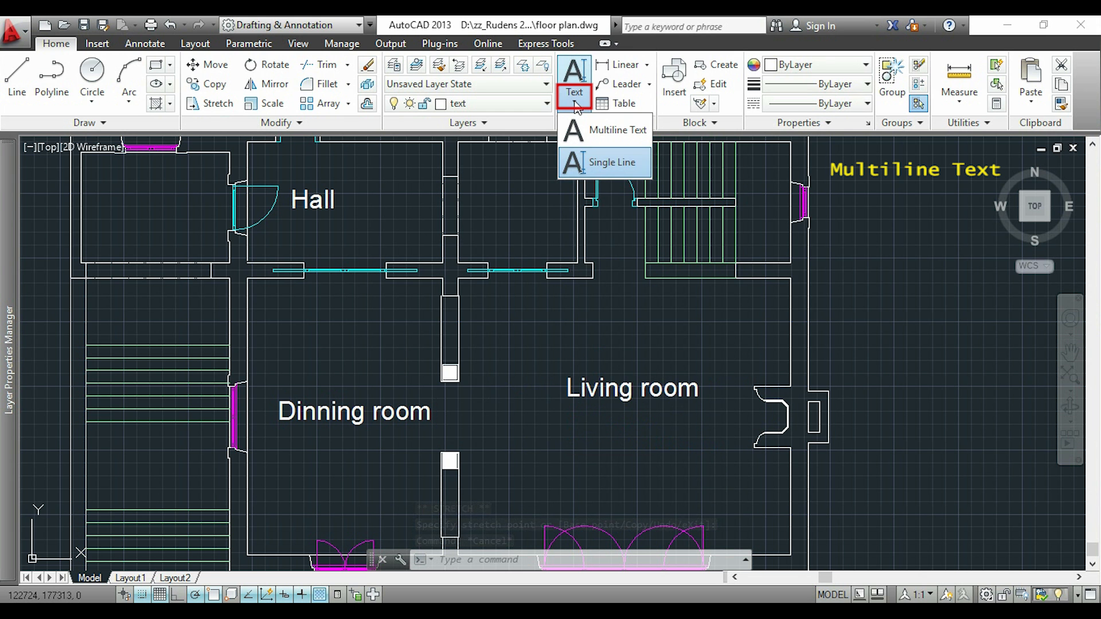
pyautogui.click(602, 132)
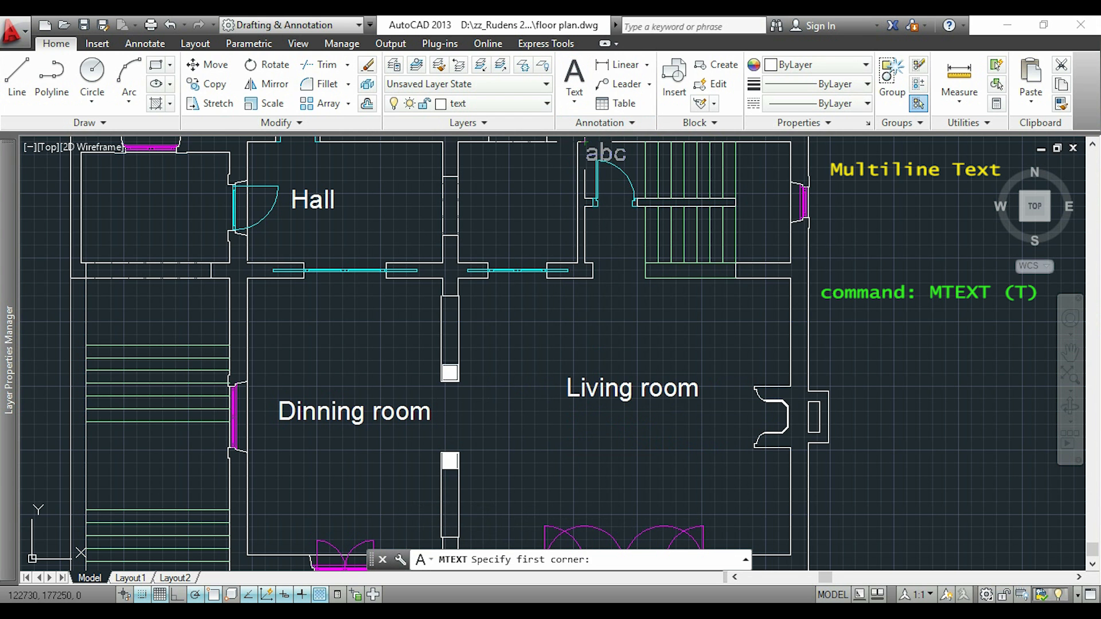
pyautogui.click(538, 427)
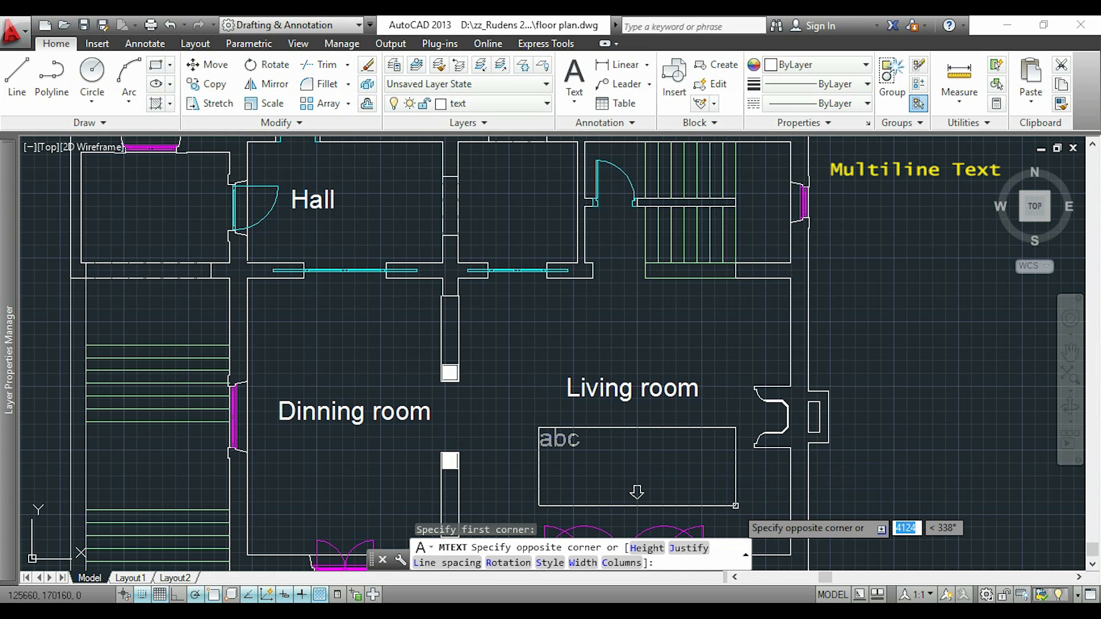
pyautogui.click(736, 506)
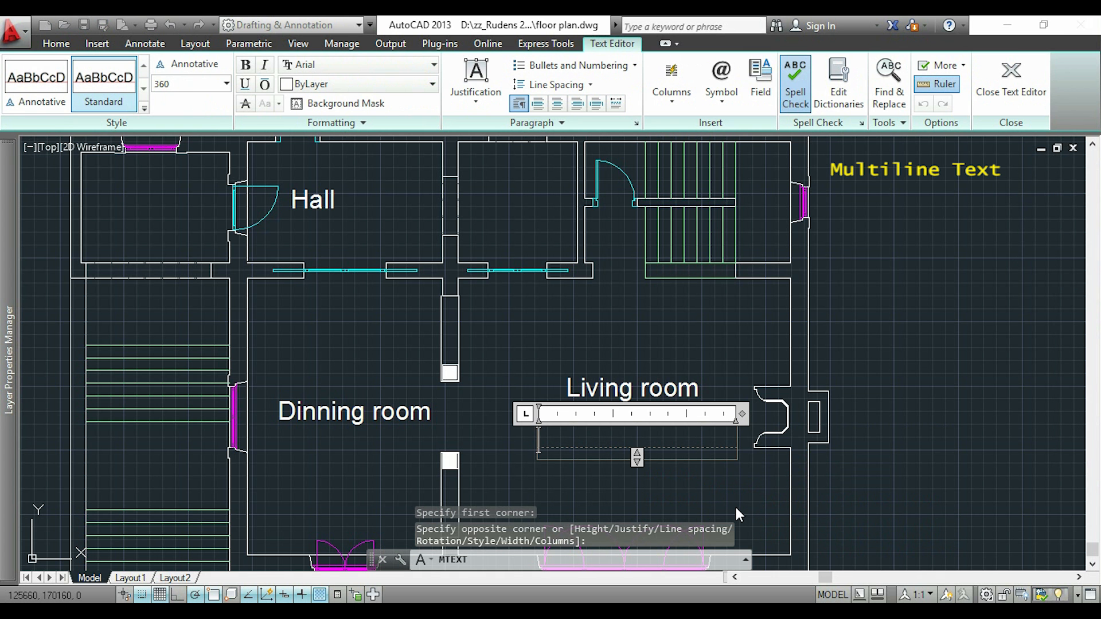
pyautogui.scroll(2, 735, 504)
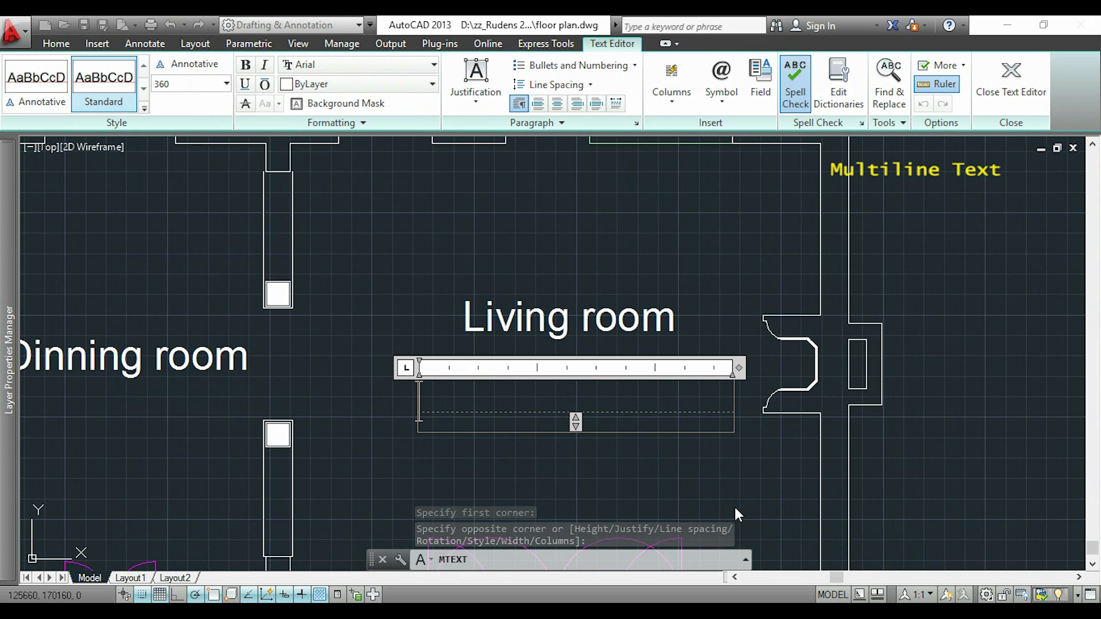
# Enter "Thanks for watching this video. Subsc" as the multiline text below the Living room label
pyautogui.write('Thanks')
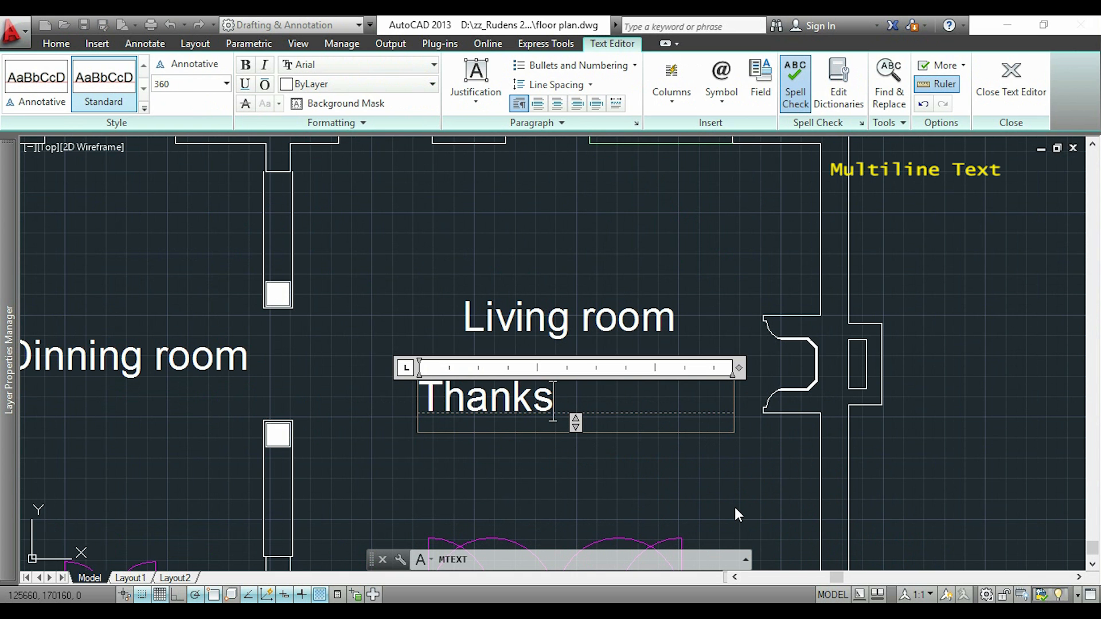
pyautogui.write(' for wat')
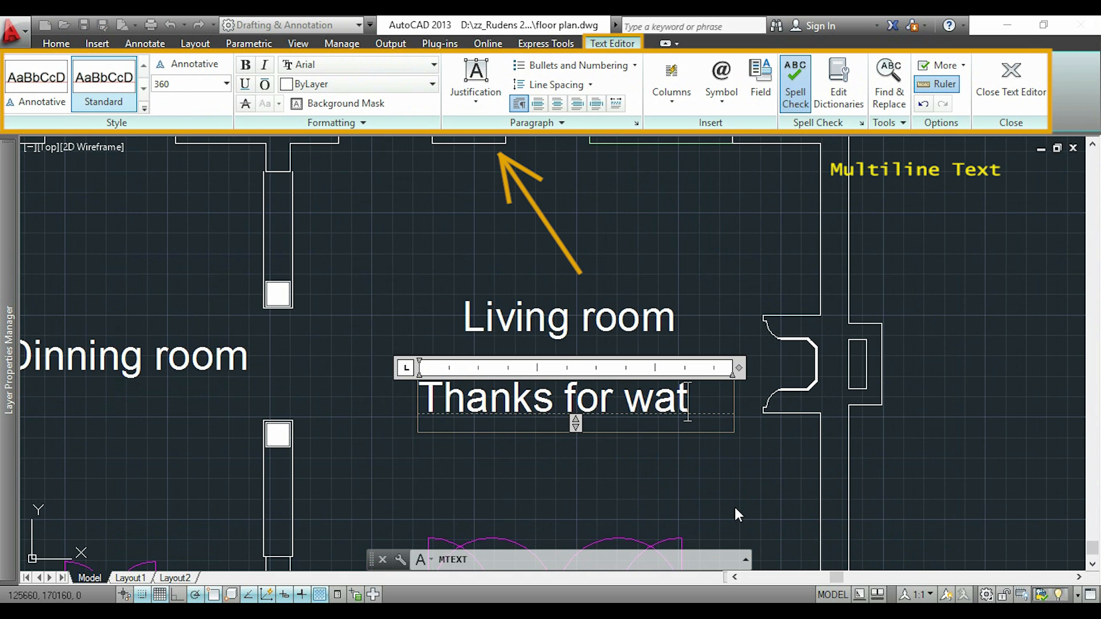
pyautogui.write('ching this video')
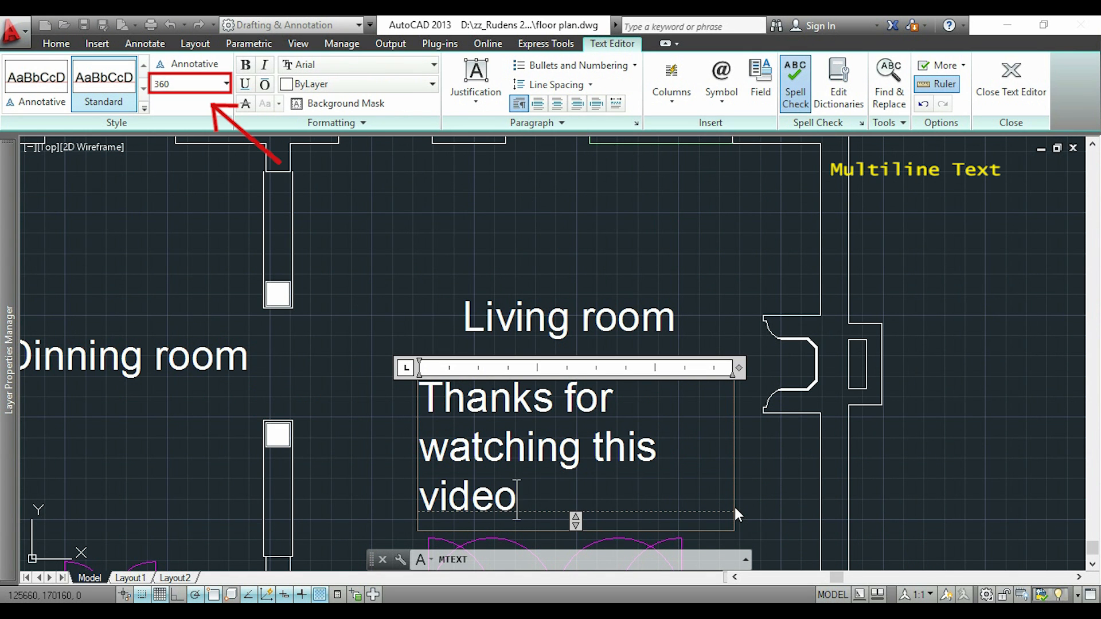
pyautogui.write('. Subsc')
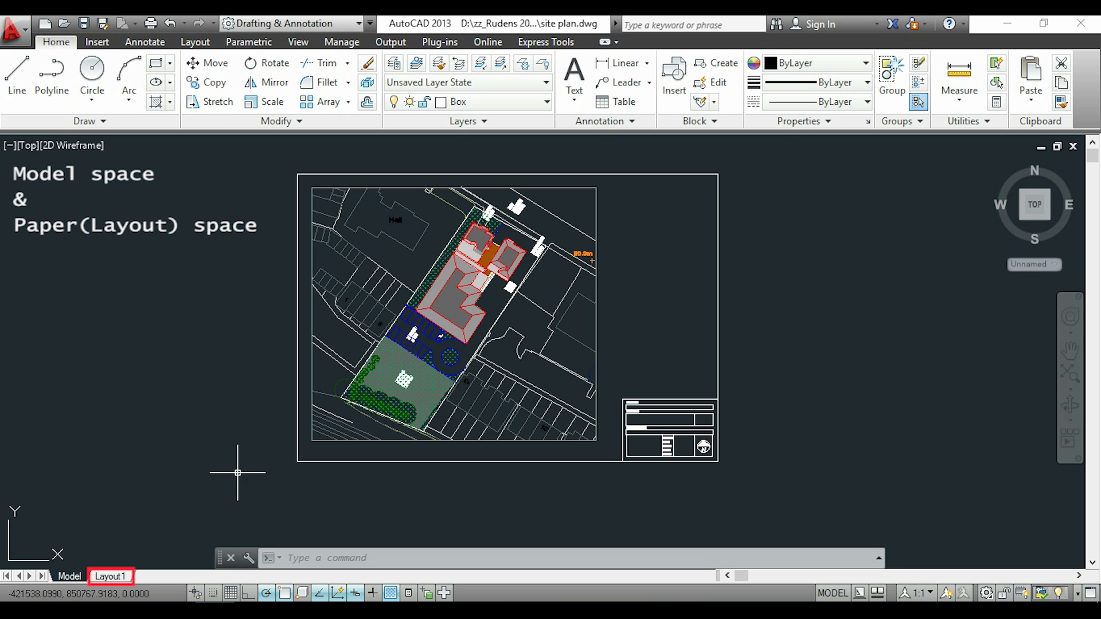
# Switch the site plan to Layout1 and stretch the viewport's upper-left corner inward by about 25 units at 308°
pyautogui.click(118, 576)
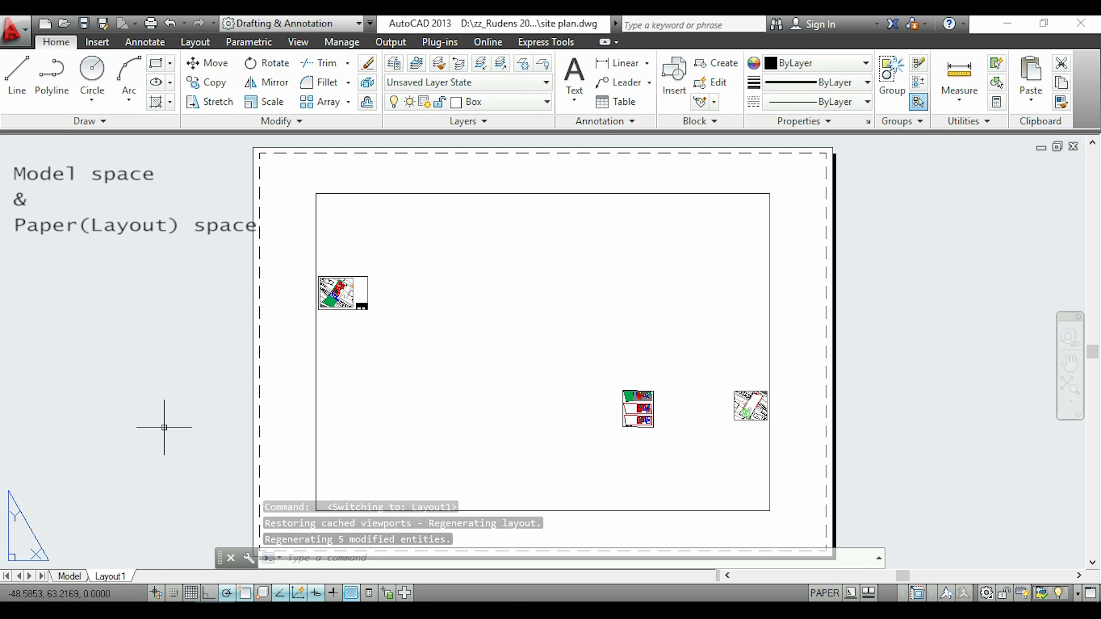
pyautogui.moveTo(164, 427); pyautogui.dragTo(187, 416, button='middle')
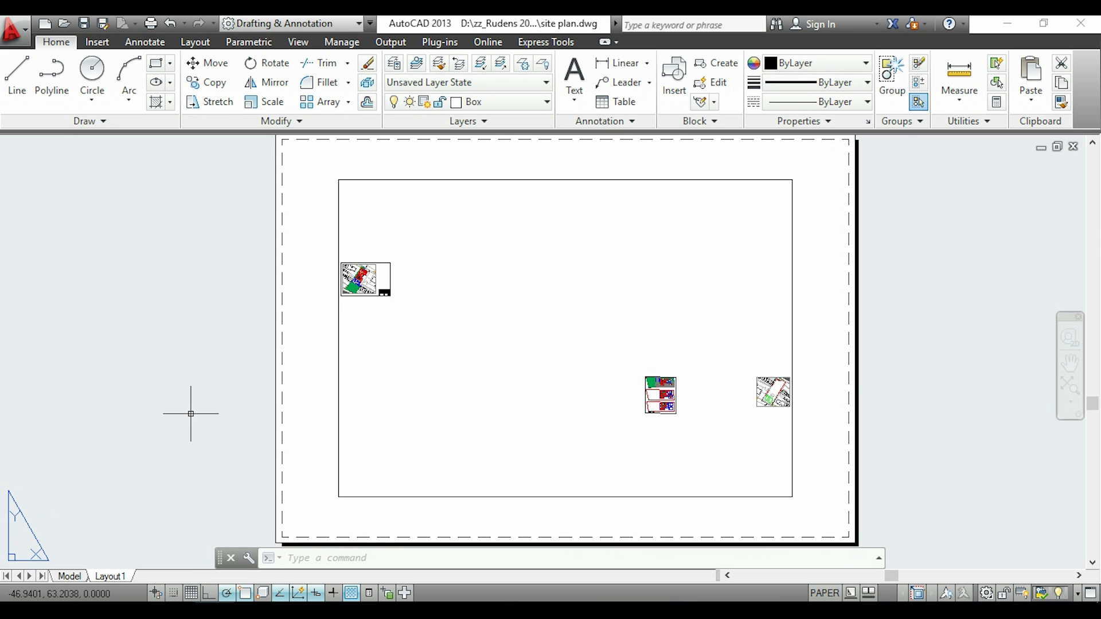
pyautogui.click(339, 367)
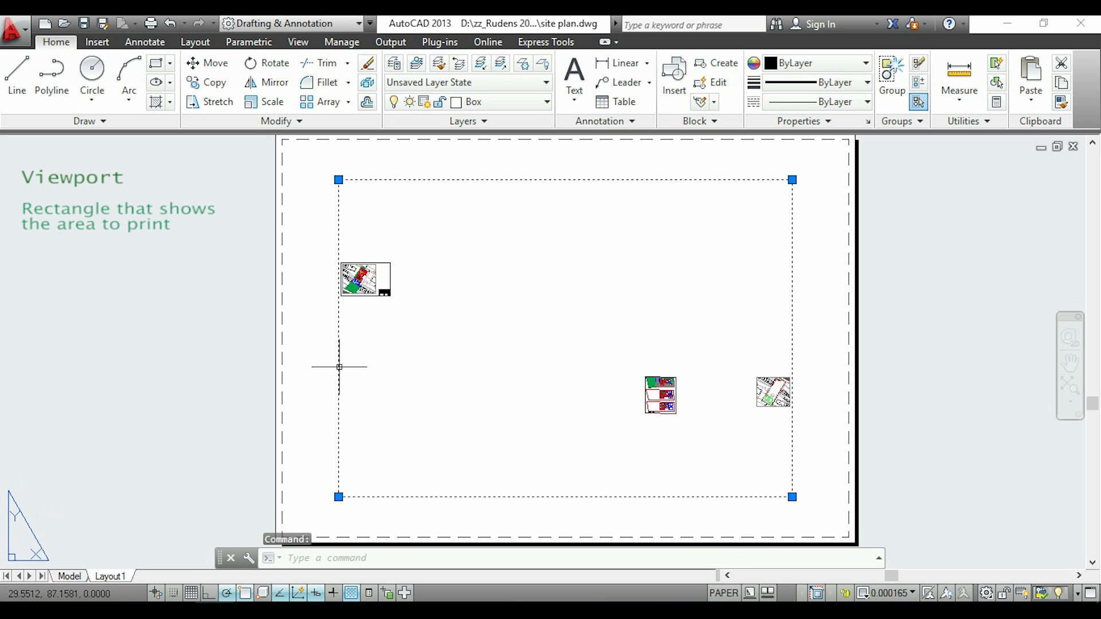
pyautogui.click(339, 180)
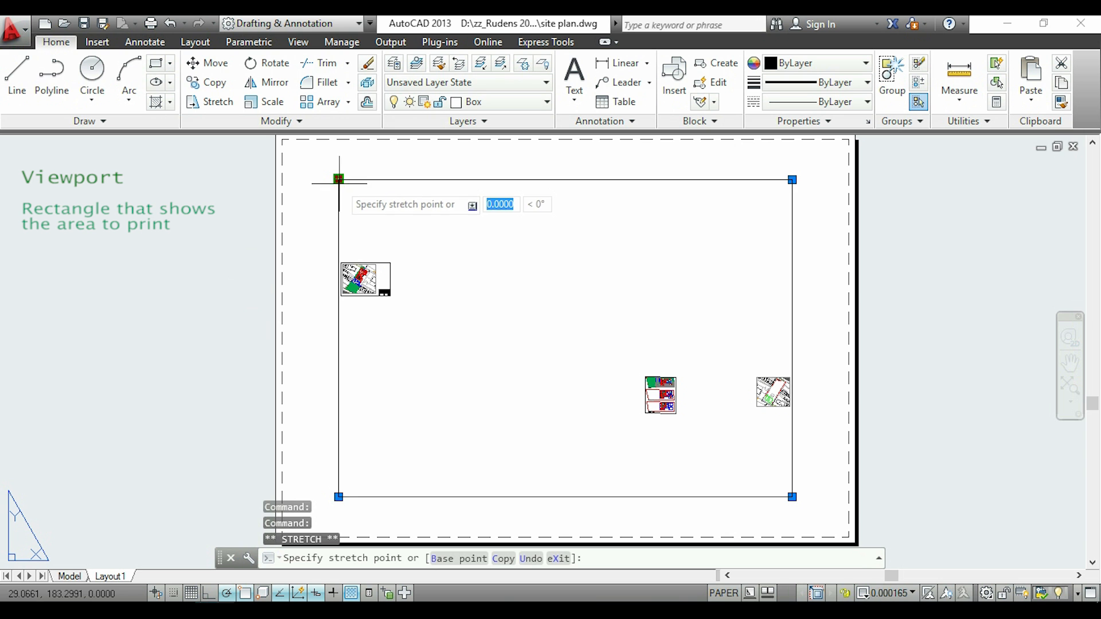
pyautogui.click(368, 218)
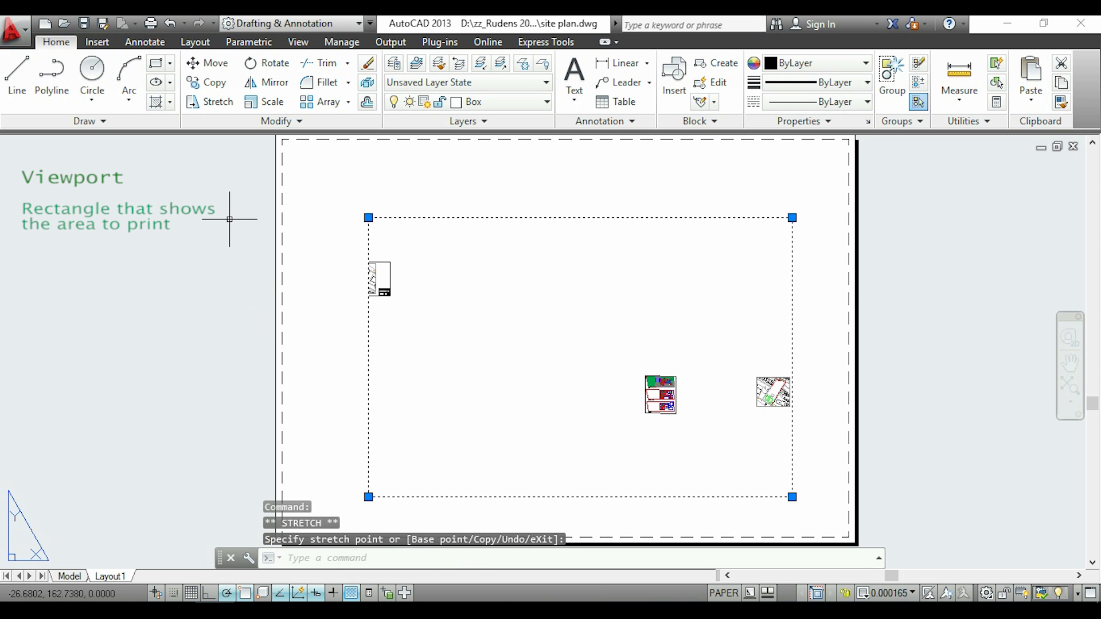
pyautogui.press('Escape')
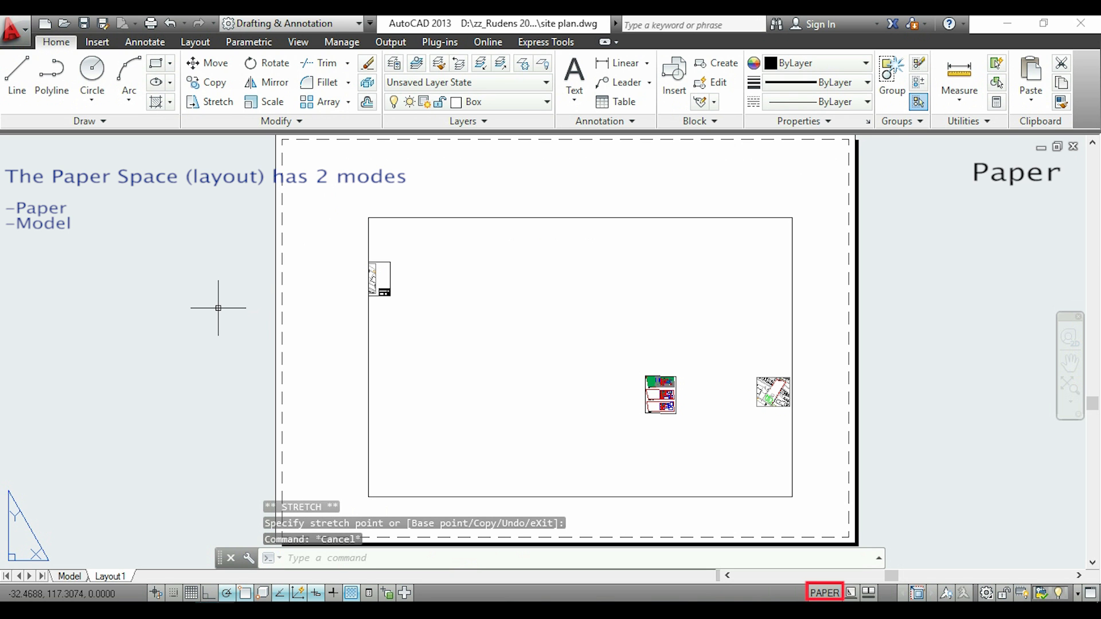
# Activate model space inside the Layout1 viewport and zoom its contents out to a scale of about 0.0001
pyautogui.scroll(-2, 241, 307)
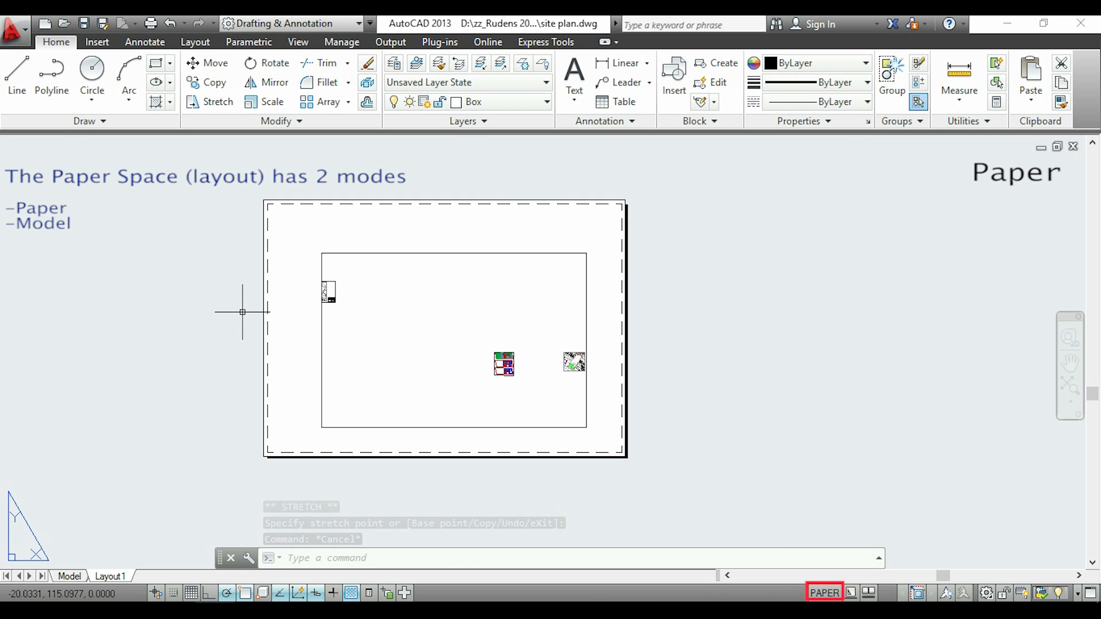
pyautogui.scroll(4, 243, 307)
pyautogui.scroll(-2, 243, 308)
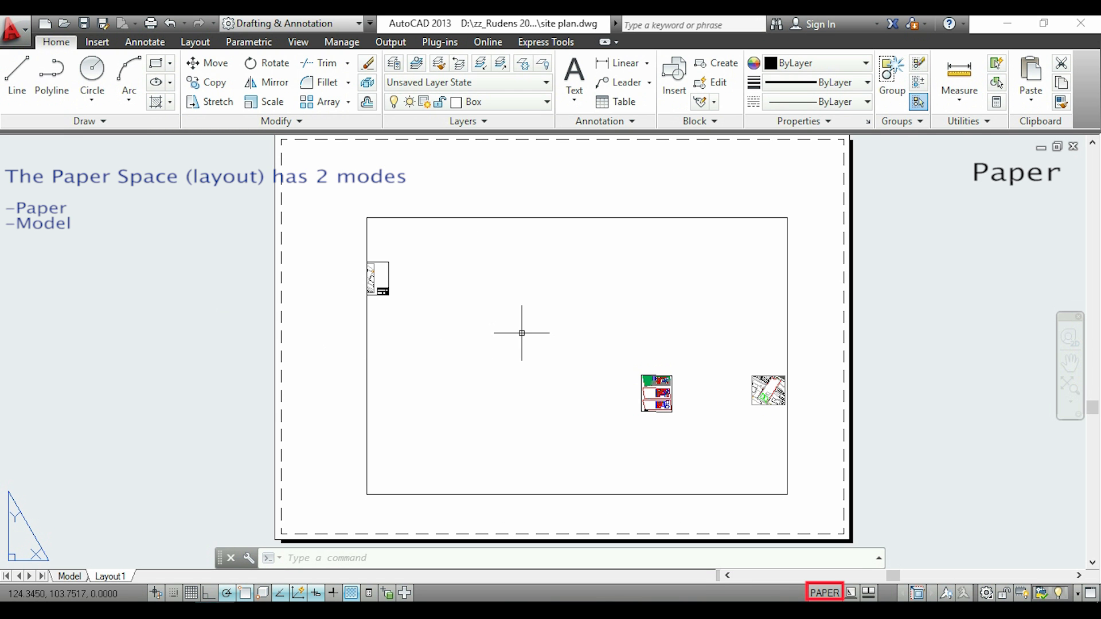
pyautogui.moveTo(522, 333); pyautogui.dragTo(476, 338, button='middle')
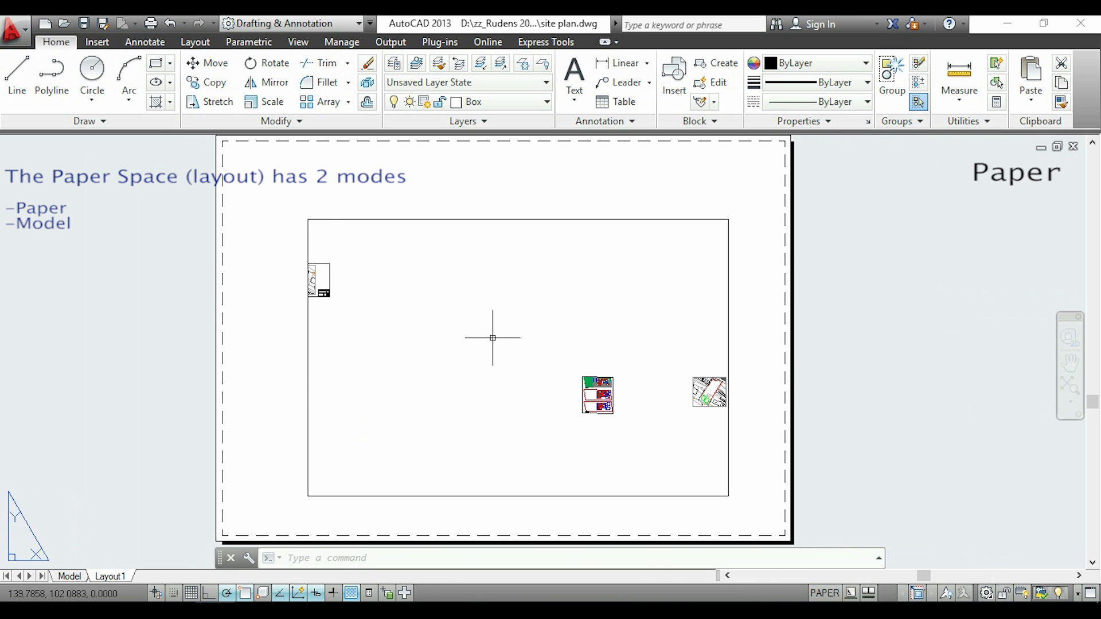
pyautogui.doubleClick(525, 339)
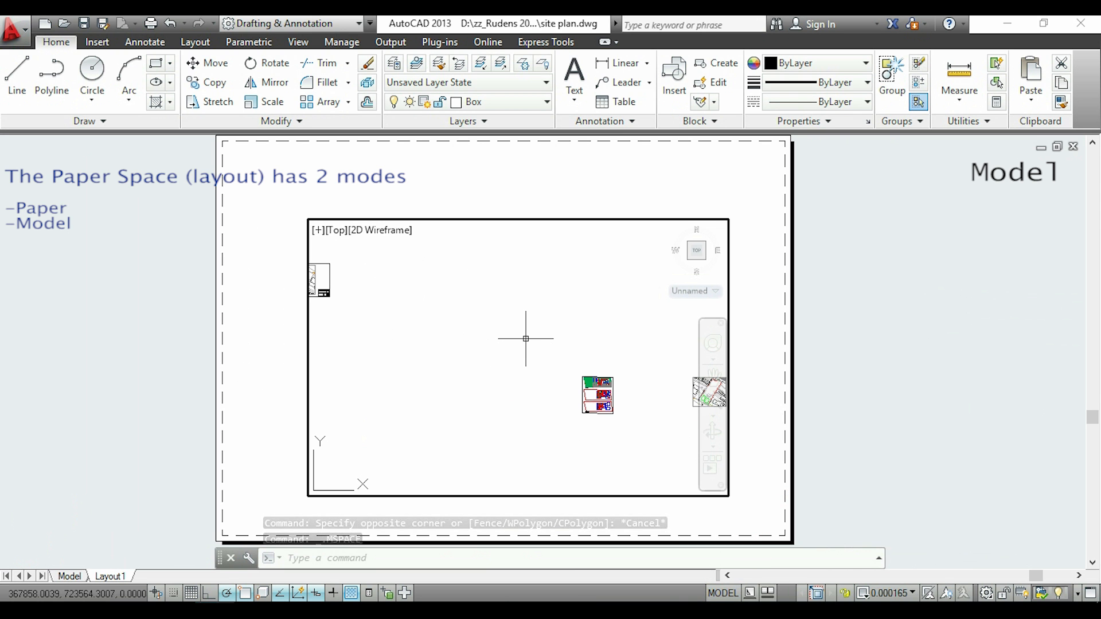
pyautogui.scroll(2, 526, 338)
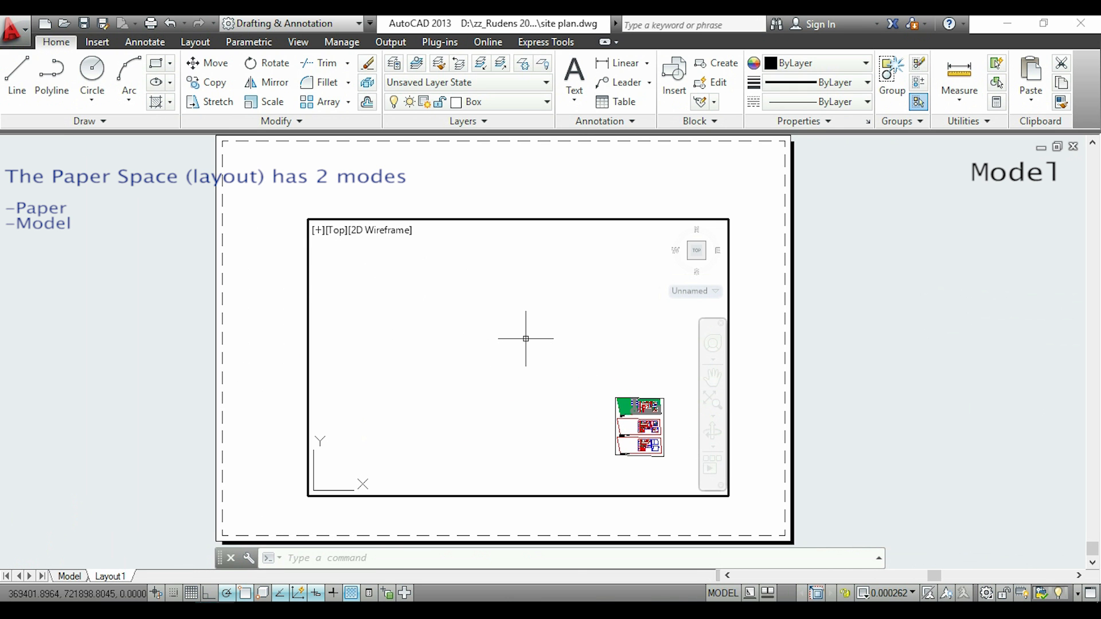
pyautogui.scroll(-2, 526, 339)
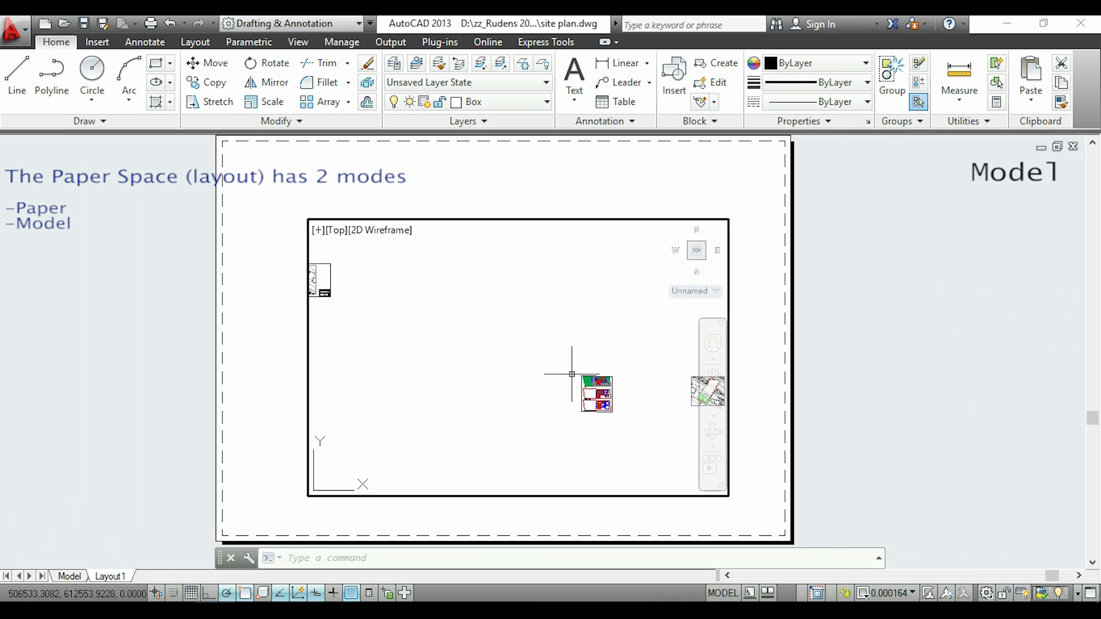
pyautogui.scroll(-2, 497, 361)
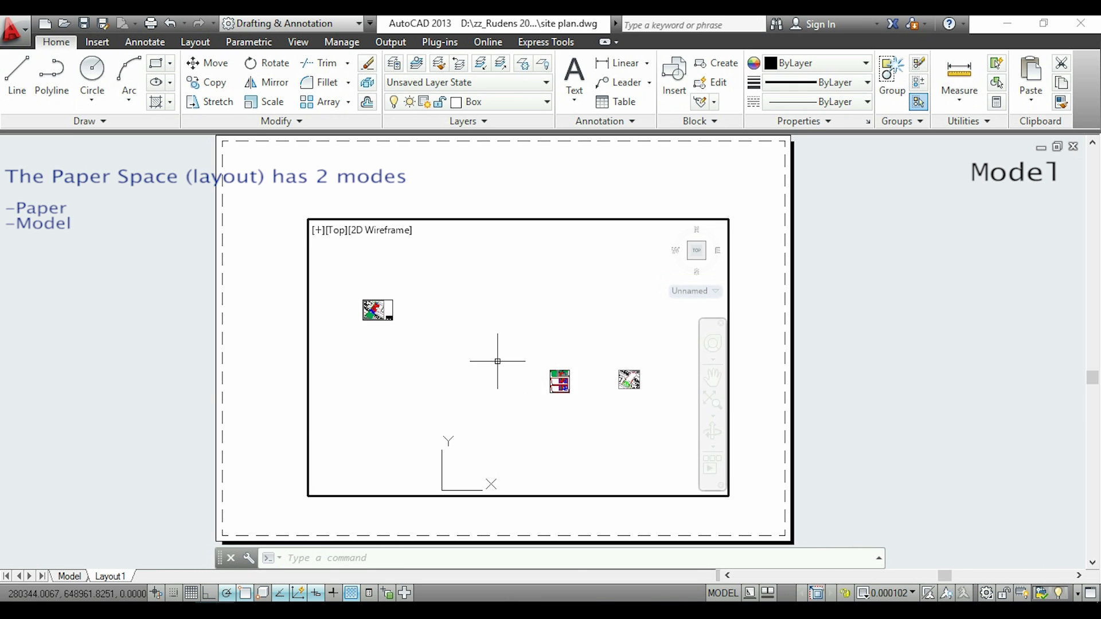
# Frame the coloured site plan sheet inside the Layout1 viewport and set the viewport scale to 1:200
pyautogui.scroll(2, 497, 362)
pyautogui.moveTo(484, 359); pyautogui.dragTo(604, 380, button='middle')
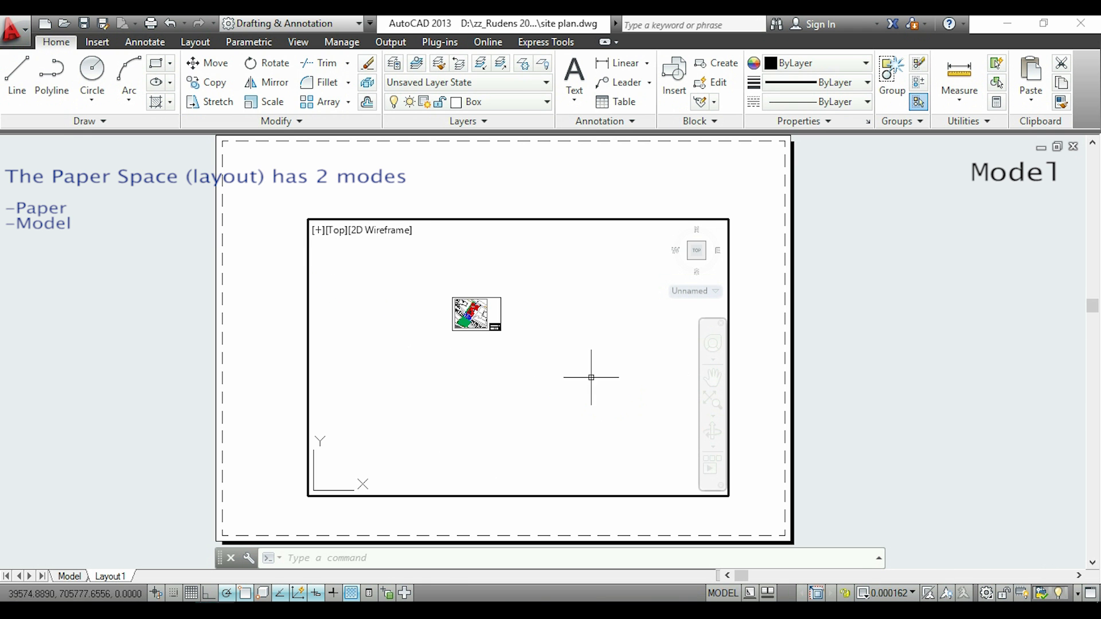
pyautogui.scroll(2, 521, 344)
pyautogui.scroll(2, 521, 344)
pyautogui.moveTo(521, 344); pyautogui.dragTo(647, 430, button='middle')
pyautogui.scroll(2, 647, 410)
pyautogui.scroll(2, 626, 386)
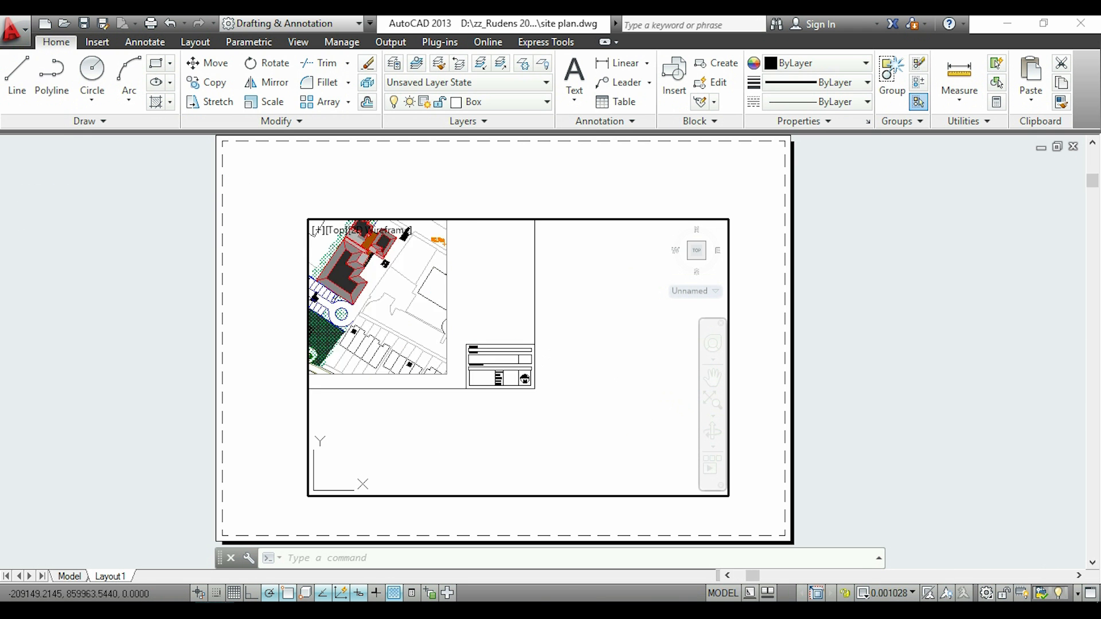
pyautogui.moveTo(588, 355); pyautogui.dragTo(720, 426, button='middle')
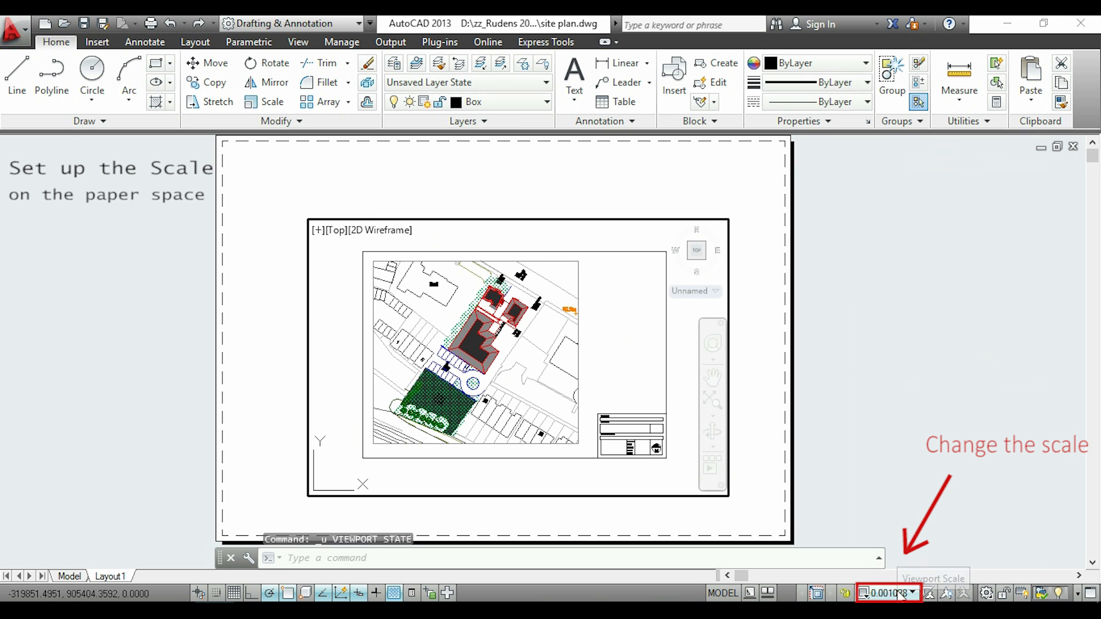
pyautogui.click(900, 595)
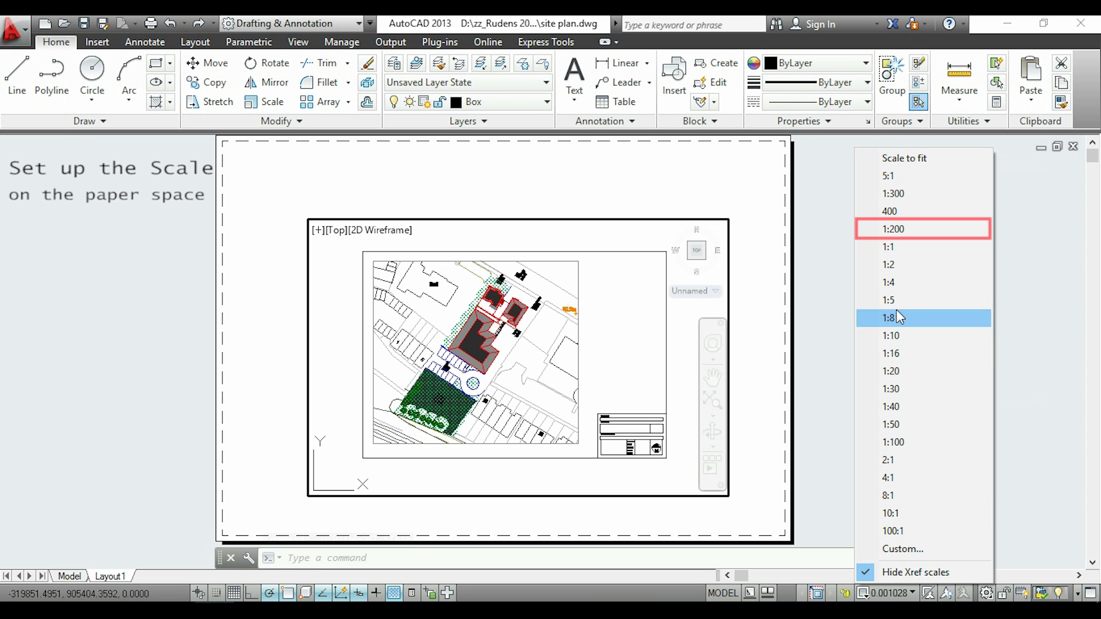
pyautogui.click(918, 233)
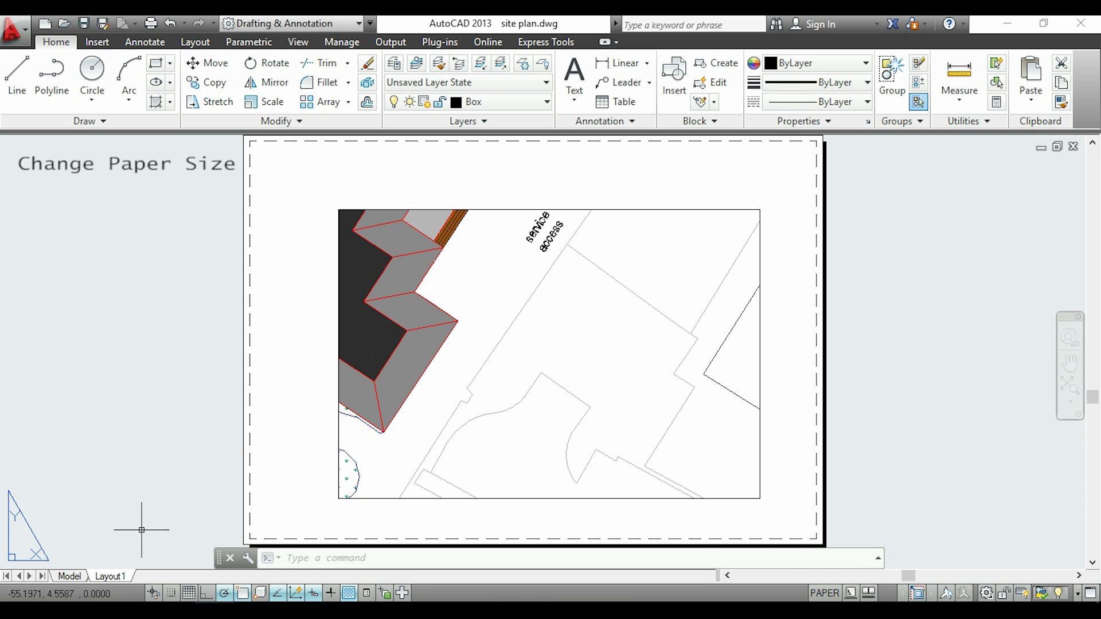
# Modify Layout1's page setup to use the DWG To PDF.pc3 plotter
pyautogui.rightClick(116, 580)
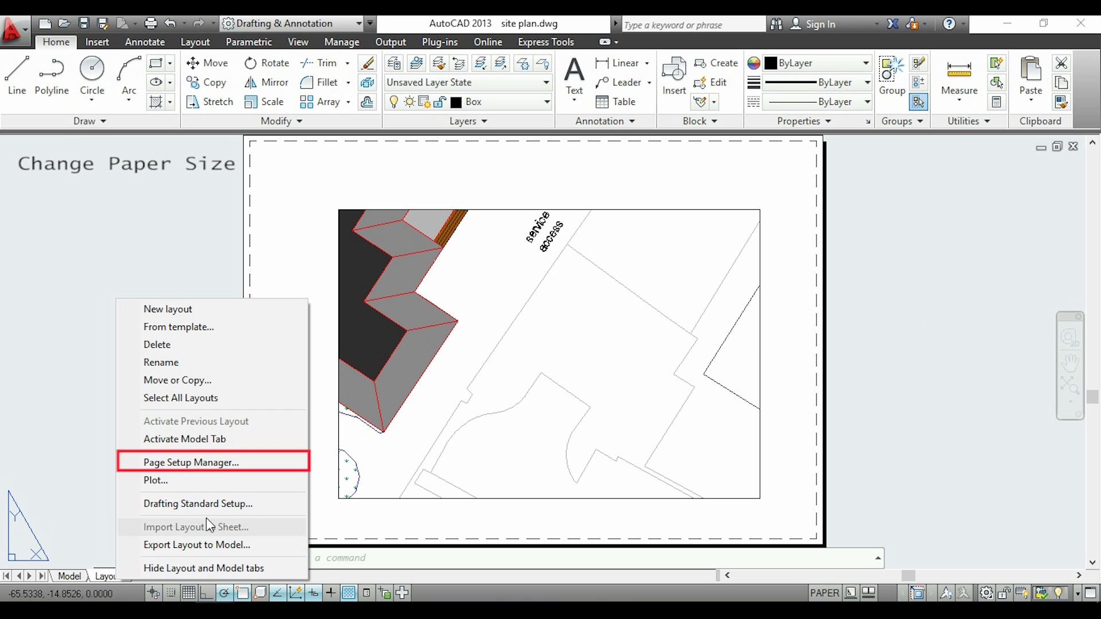
pyautogui.click(244, 469)
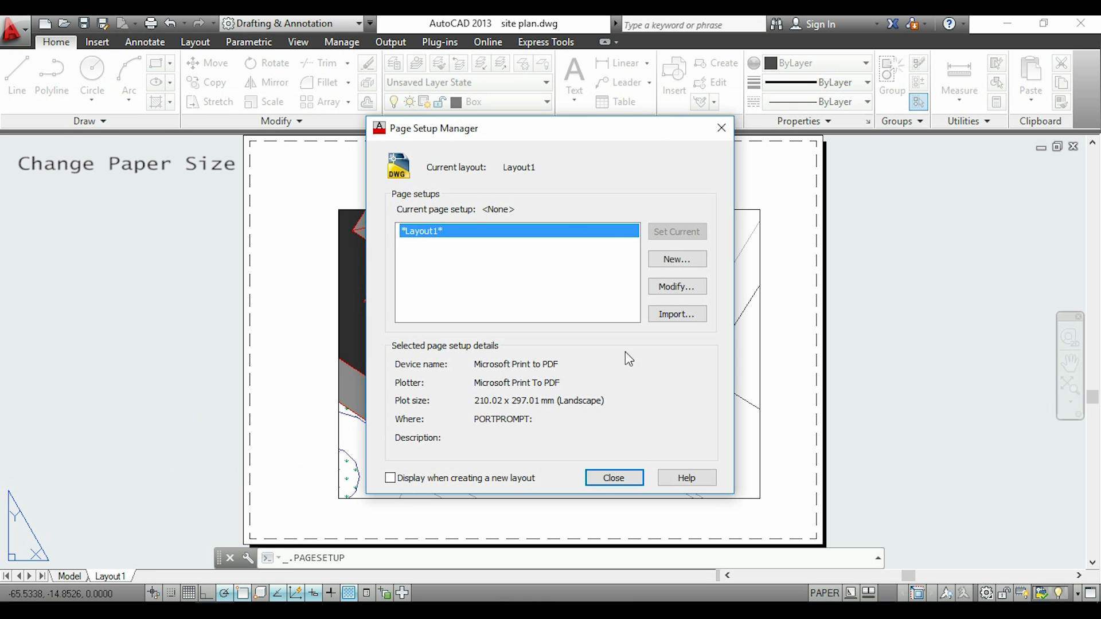
pyautogui.click(687, 289)
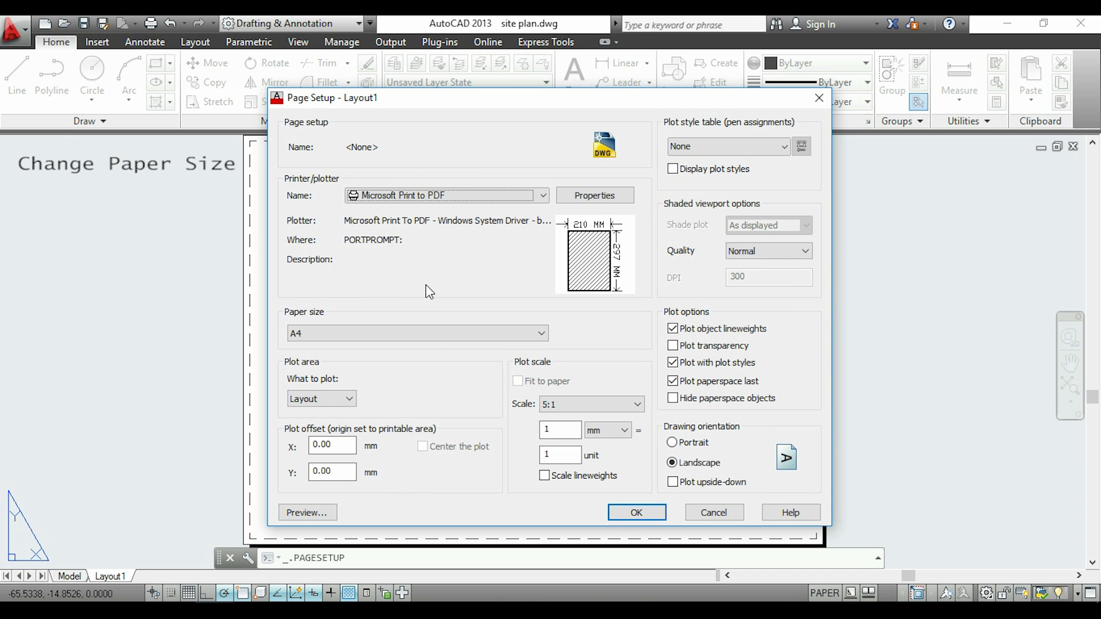
pyautogui.click(542, 196)
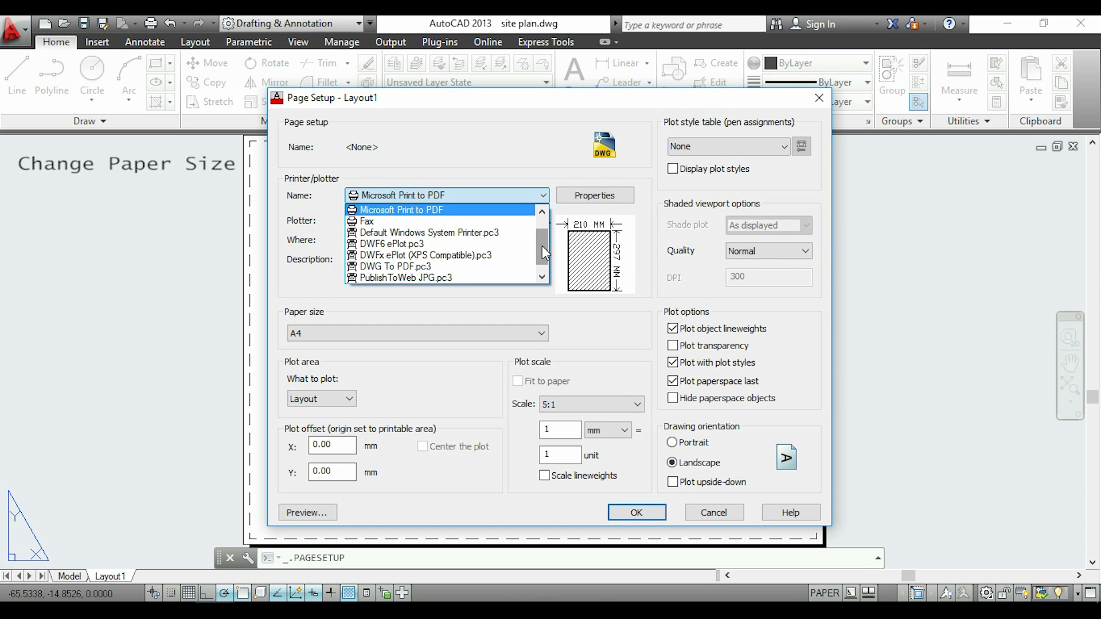
pyautogui.moveTo(542, 246); pyautogui.dragTo(542, 251)
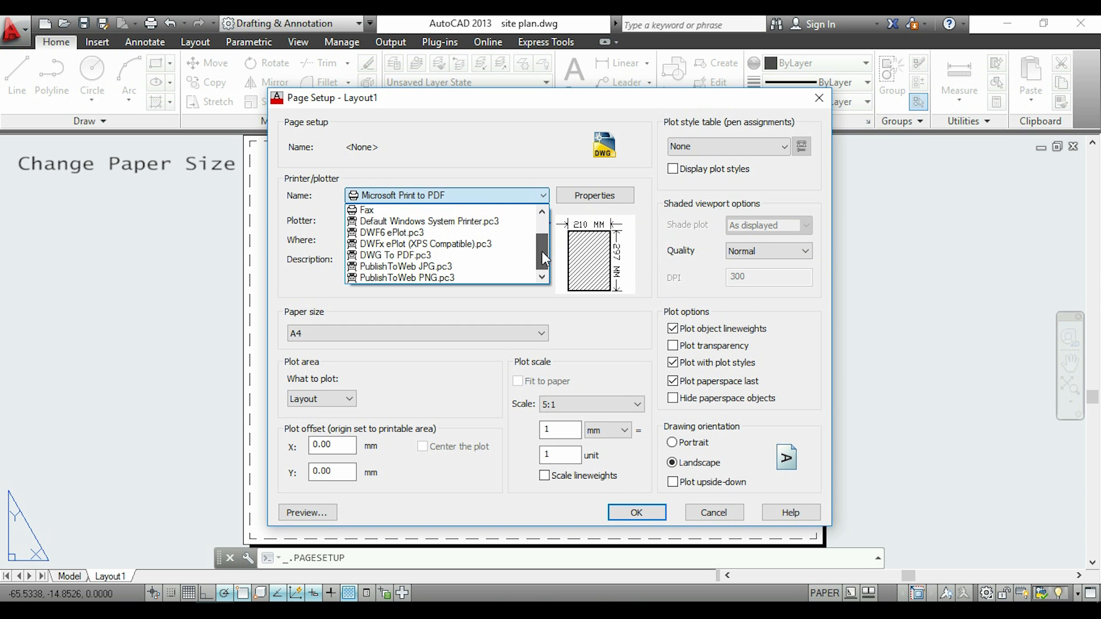
pyautogui.click(459, 256)
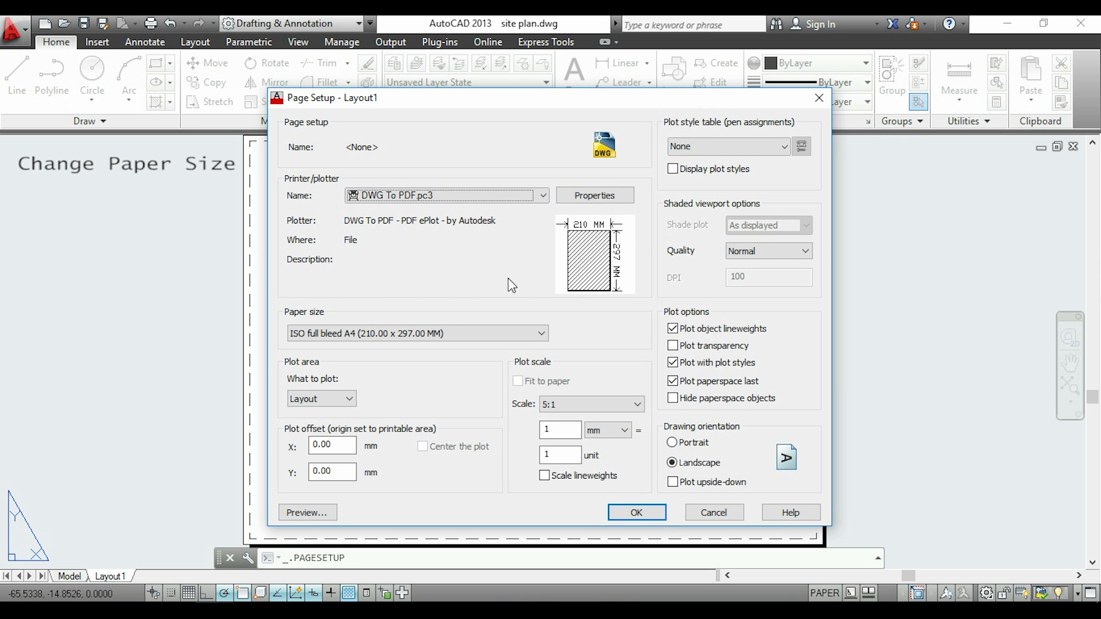
# Set Layout1's paper size to ISO full bleed A1 (841.00 x 594.00 MM) and close the page setup
pyautogui.click(540, 335)
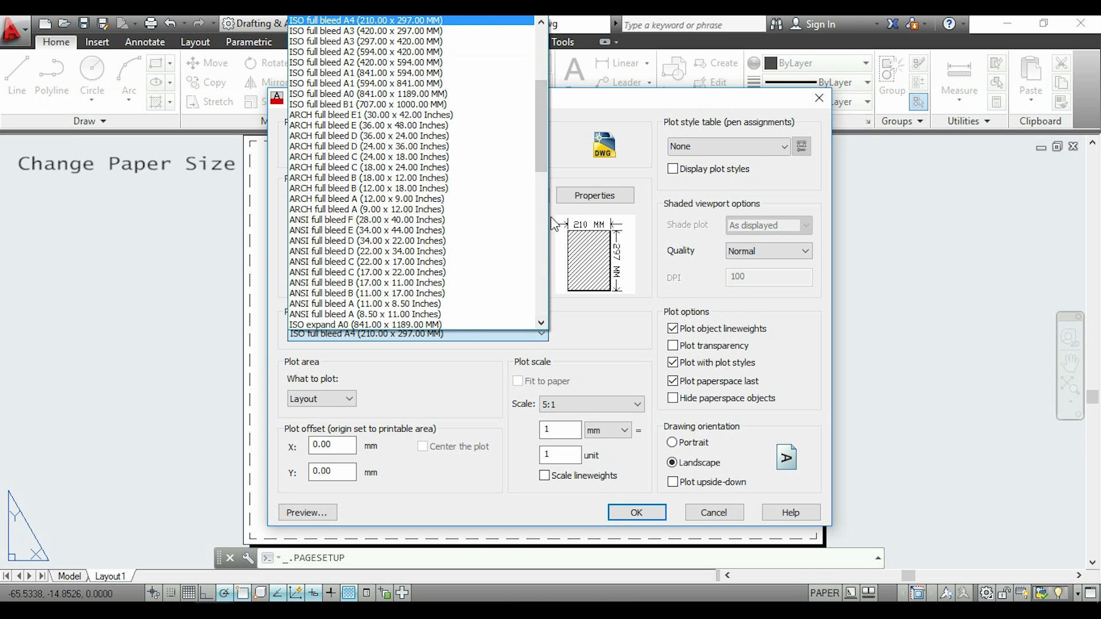
pyautogui.moveTo(545, 157); pyautogui.dragTo(549, 106)
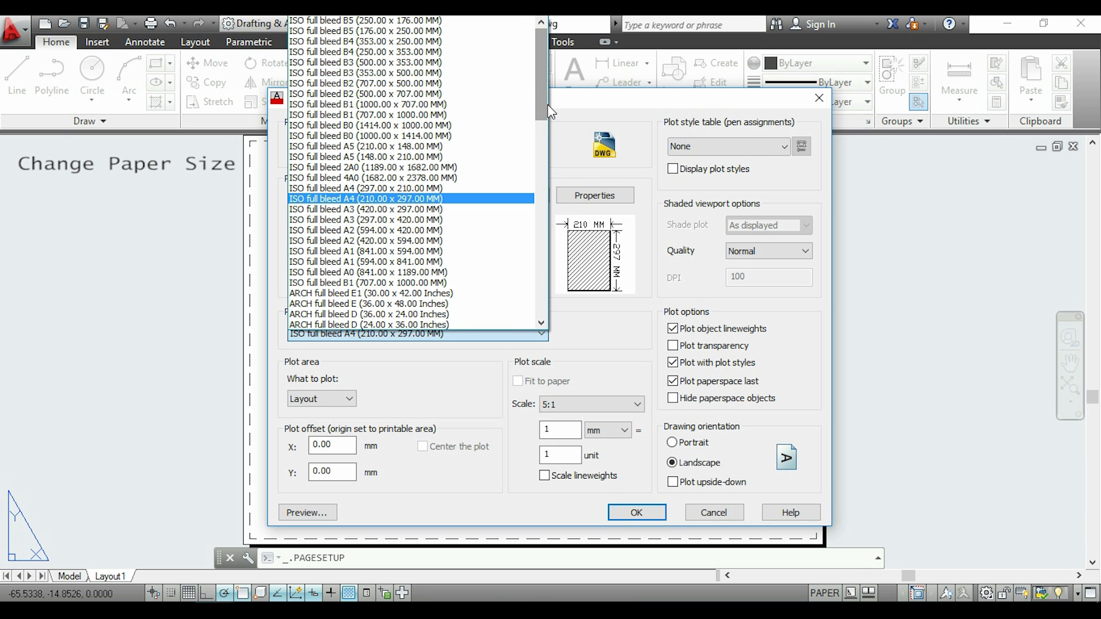
pyautogui.click(485, 252)
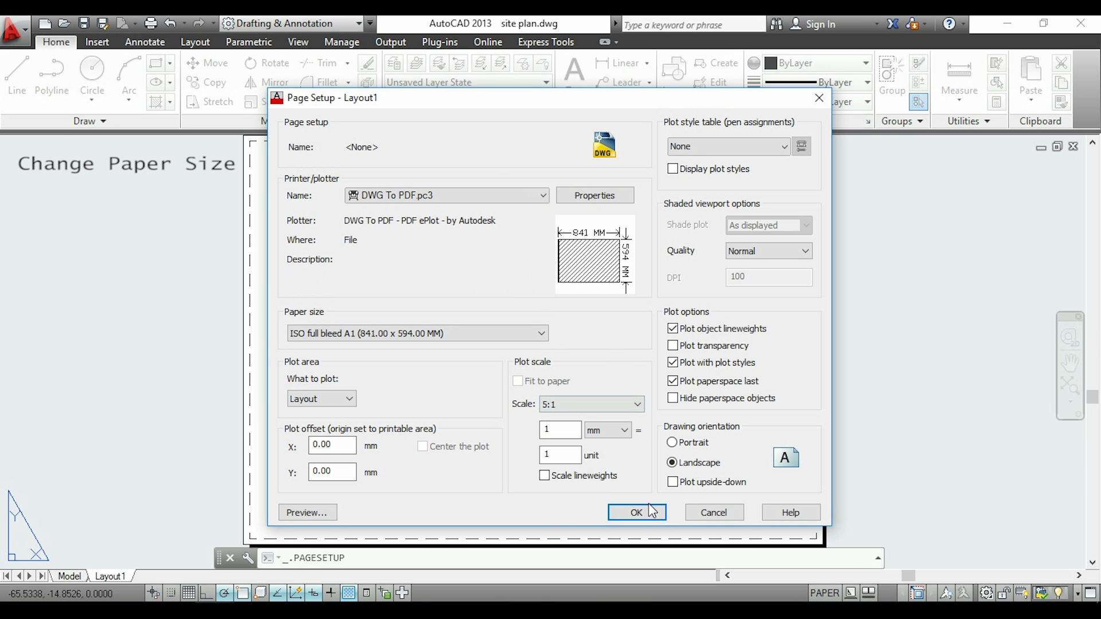
pyautogui.click(637, 512)
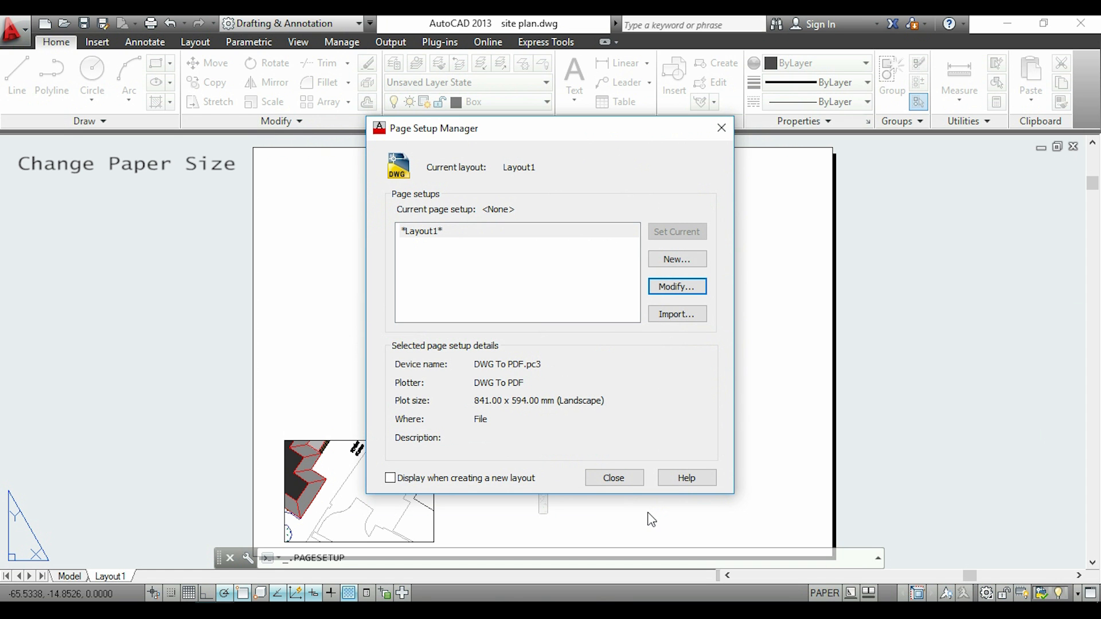
pyautogui.click(615, 477)
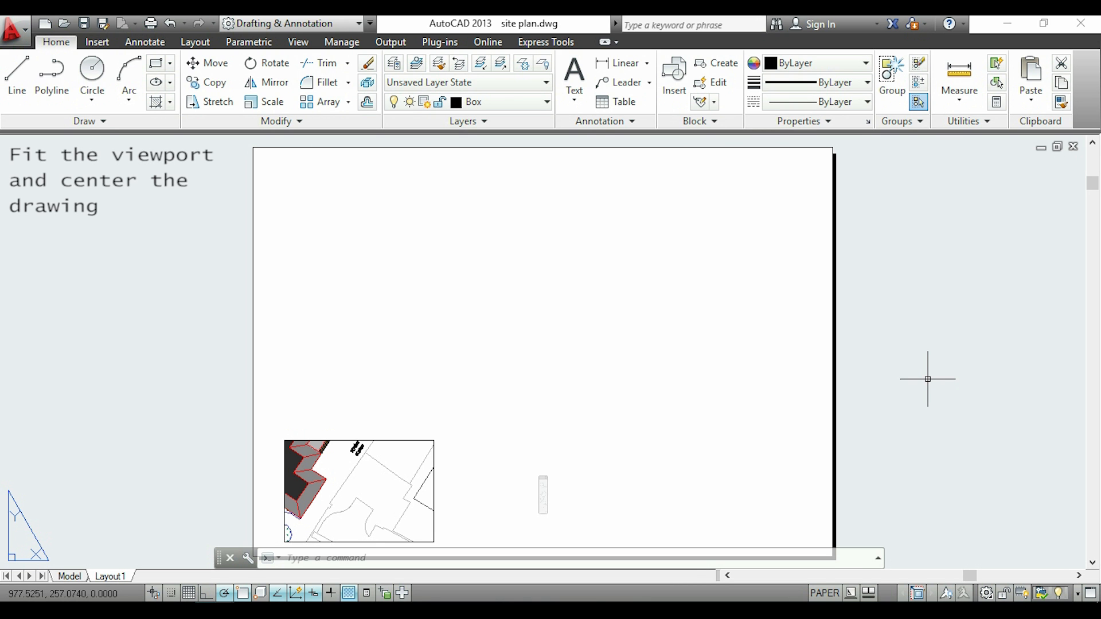
# Stretch the viewport's upper-right corner outward by about 645 units at 38° to fill most of the A1 sheet
pyautogui.click(434, 465)
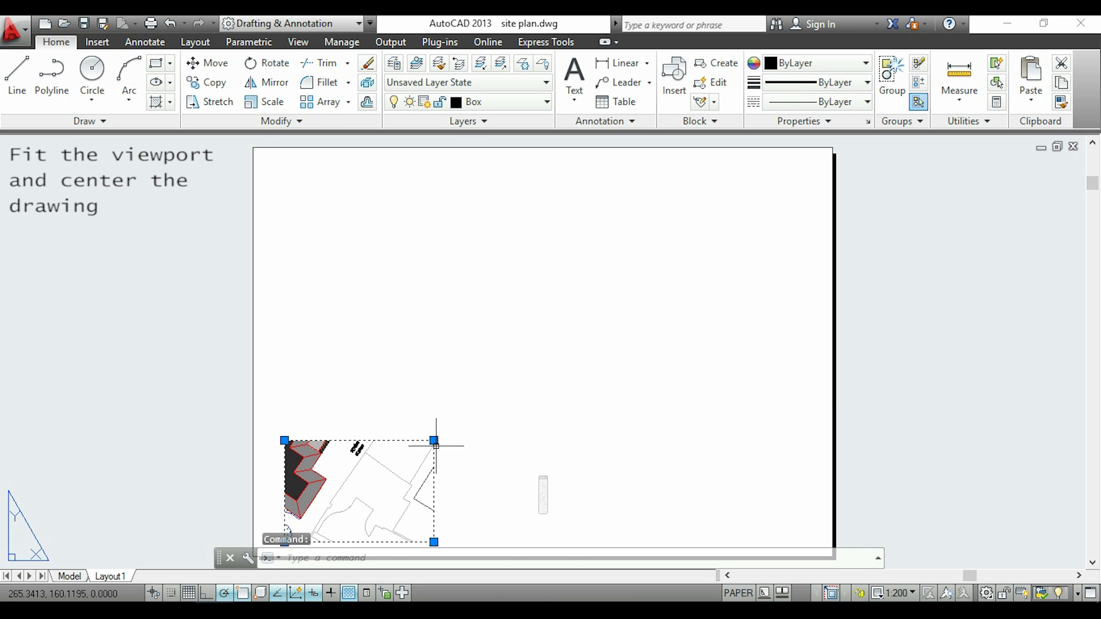
pyautogui.click(434, 440)
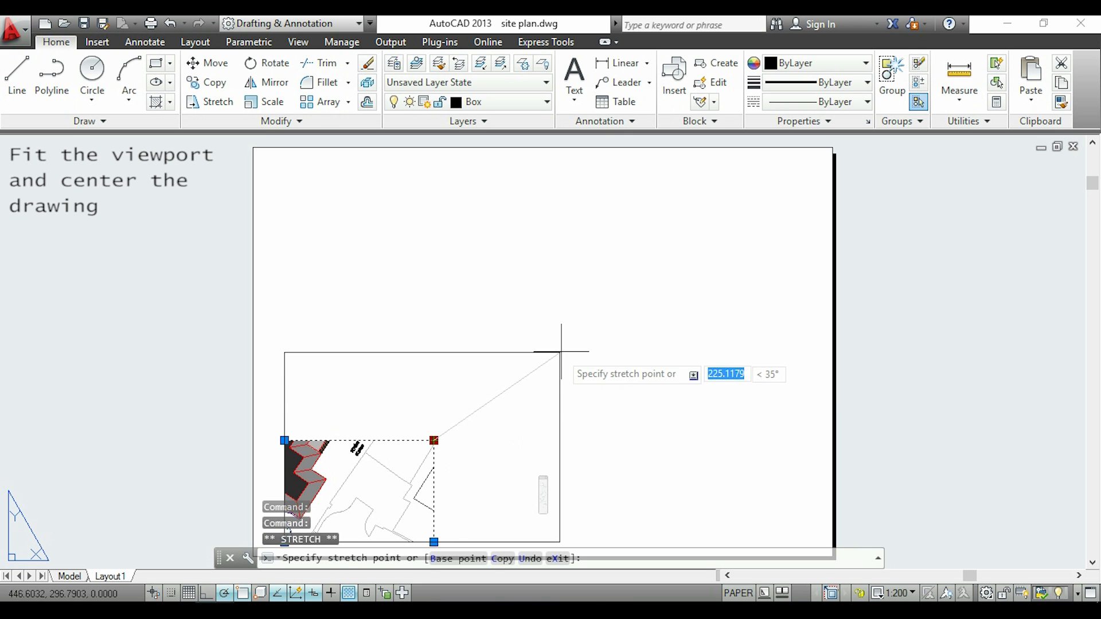
pyautogui.click(782, 163)
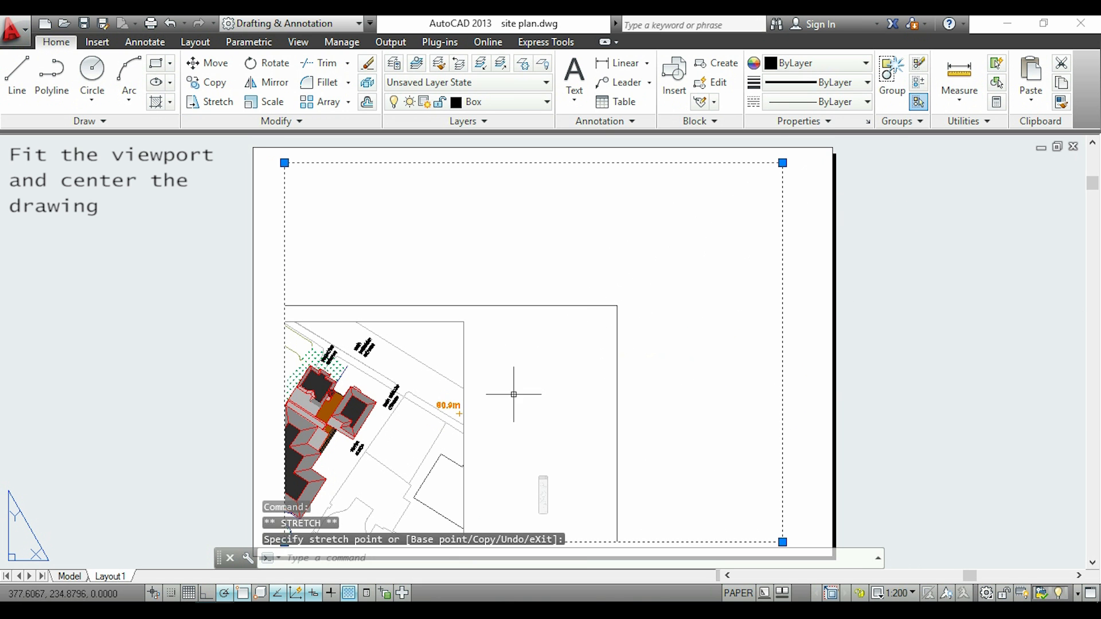
pyautogui.moveTo(514, 395); pyautogui.dragTo(514, 386, button='middle')
pyautogui.doubleClick(892, 390)
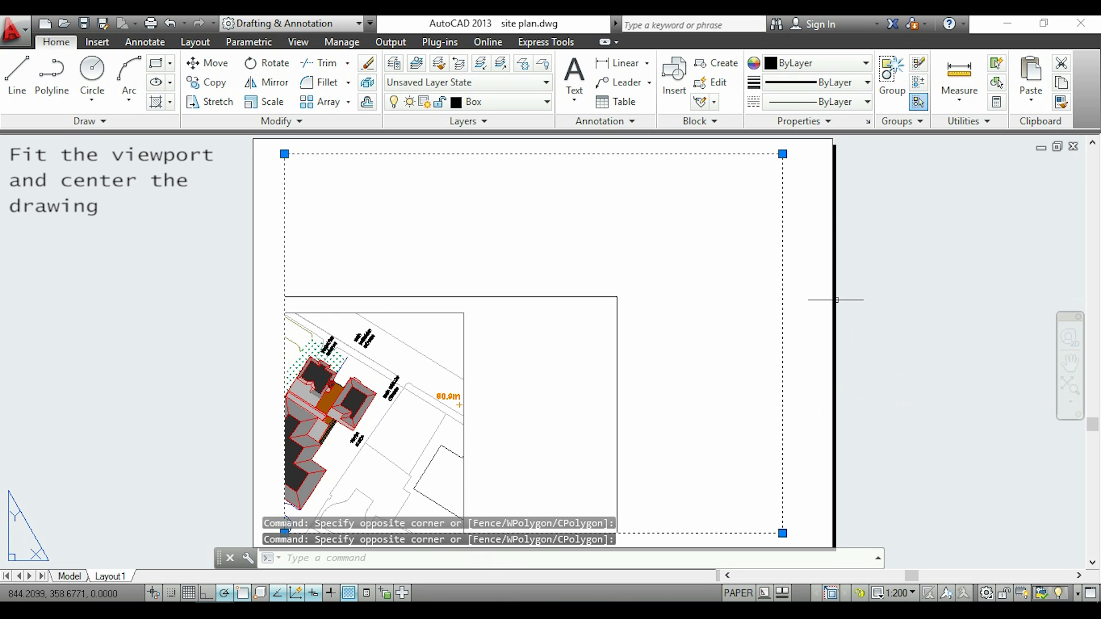
pyautogui.press('Escape')
# Activate model space in the viewport, shift the site plan into its frame at 1:200, and return to paper space
pyautogui.doubleClick(702, 318)
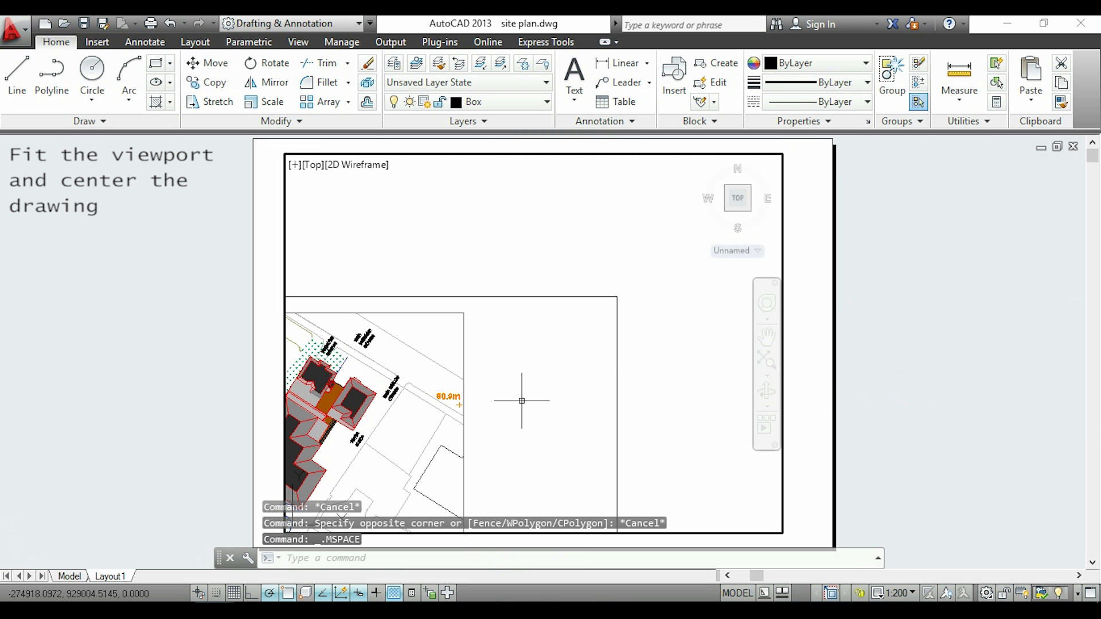
pyautogui.moveTo(522, 401)
pyautogui.mouseDown(button='middle')
pyautogui.moveTo(636, 327)
pyautogui.moveTo(688, 272)
pyautogui.moveTo(720, 268)
pyautogui.mouseUp(button='middle')
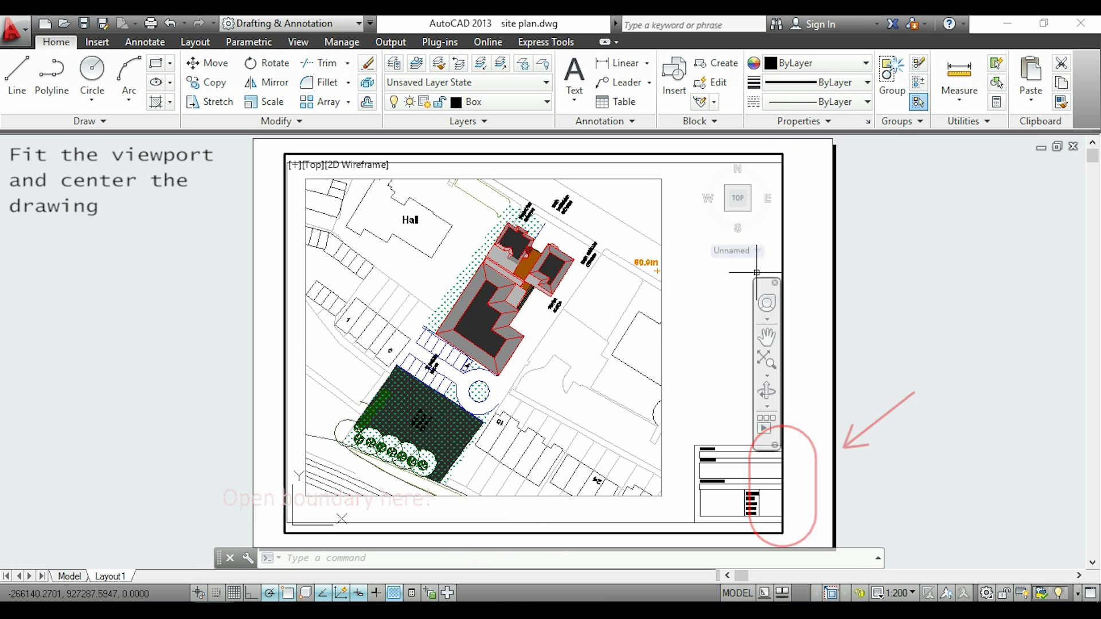
pyautogui.doubleClick(903, 275)
# Enlarge the viewport so its boundary encloses the site plan's full border and title block
pyautogui.scroll(2, 902, 275)
pyautogui.moveTo(647, 430); pyautogui.dragTo(792, 334, button='middle')
pyautogui.scroll(-2, 807, 298)
pyautogui.click(923, 327)
pyautogui.press('Escape')
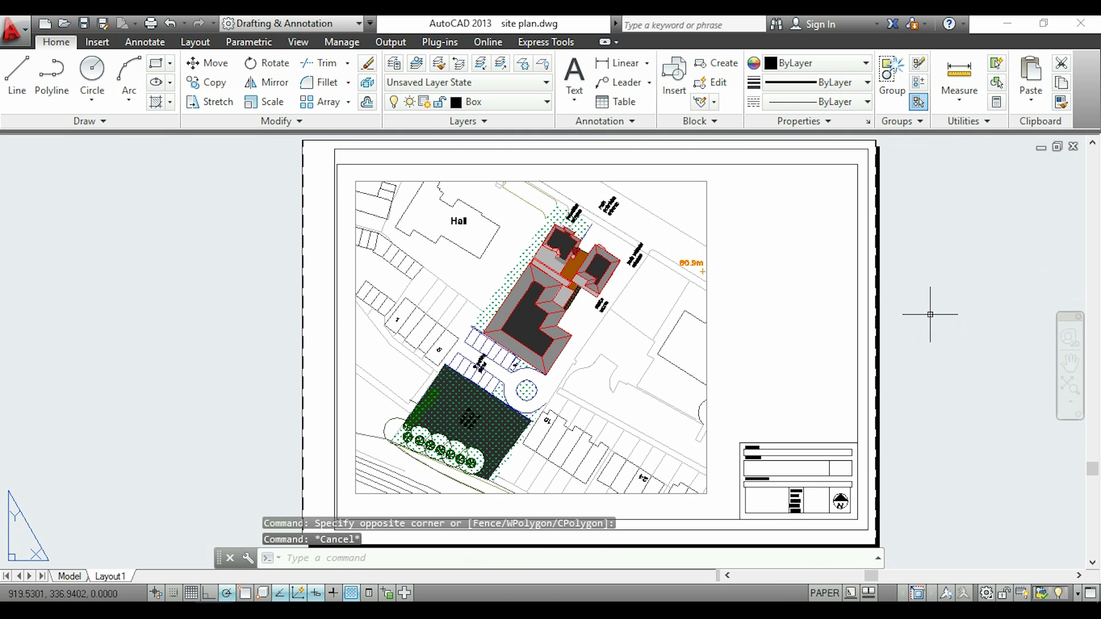
pyautogui.moveTo(930, 314); pyautogui.dragTo(880, 317, button='middle')
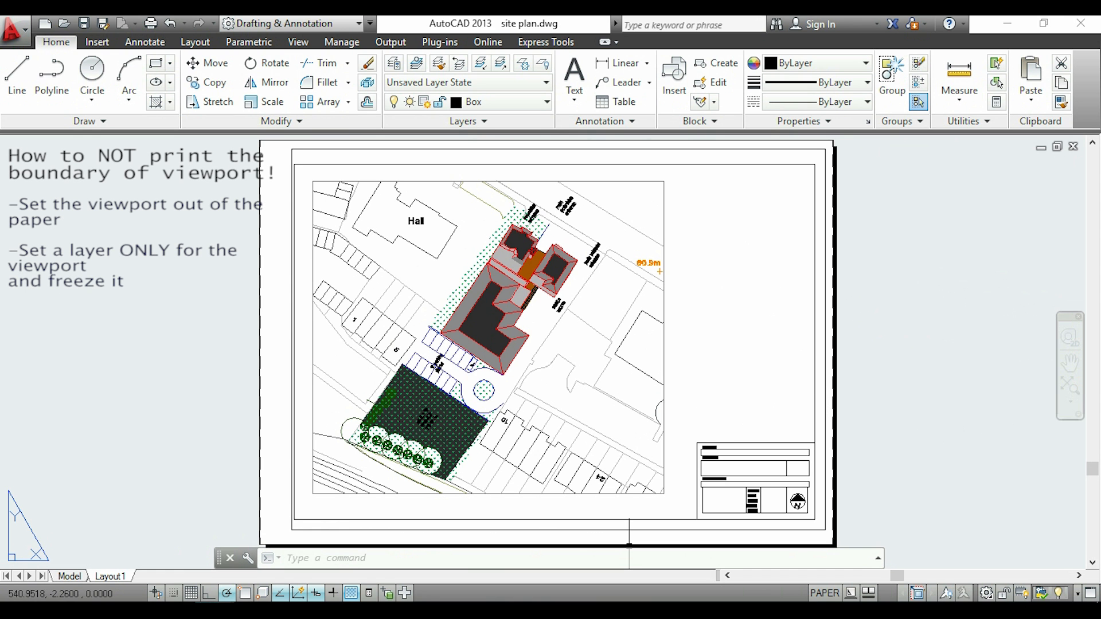
pyautogui.doubleClick(905, 528)
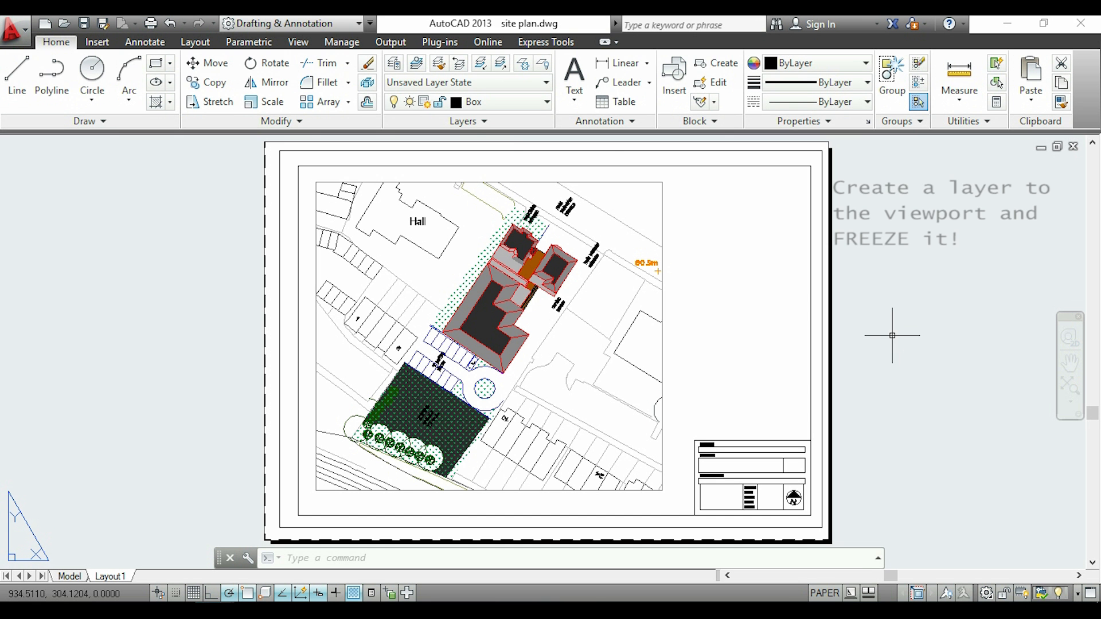
# Create a new layer named "viewport" and close the layer manager
pyautogui.click(393, 64)
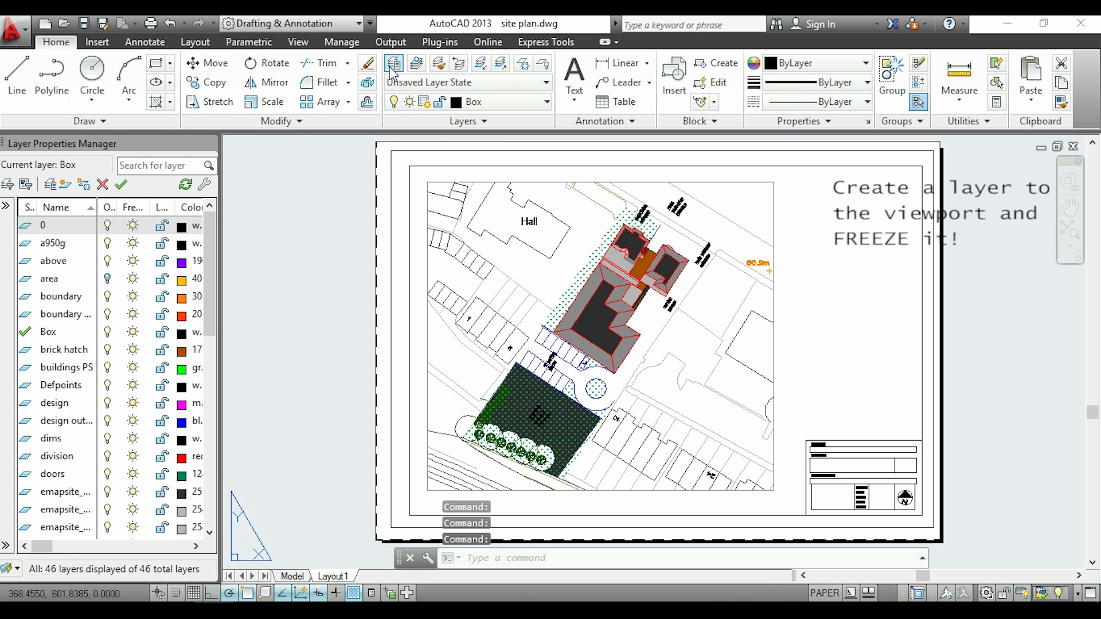
pyautogui.scroll(-9, 167, 517)
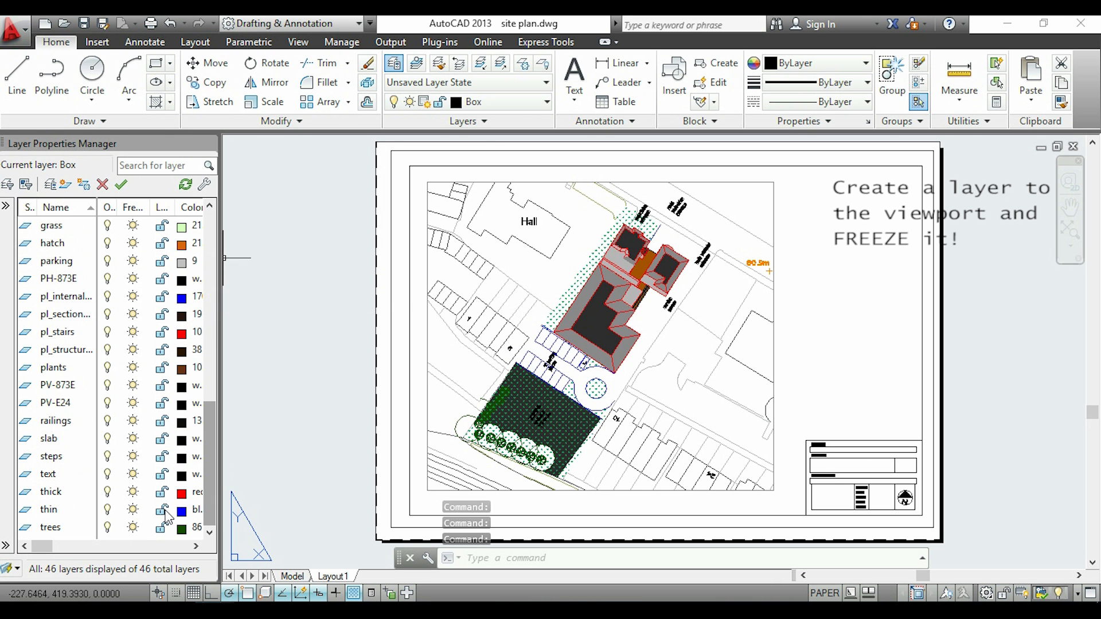
pyautogui.rightClick(32, 535)
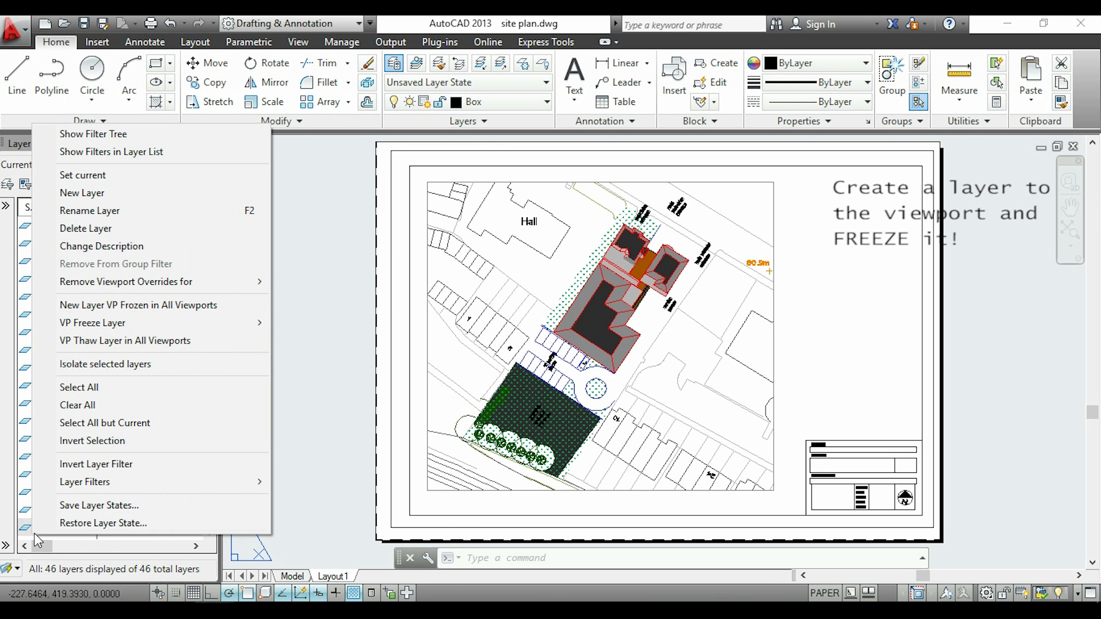
pyautogui.click(166, 192)
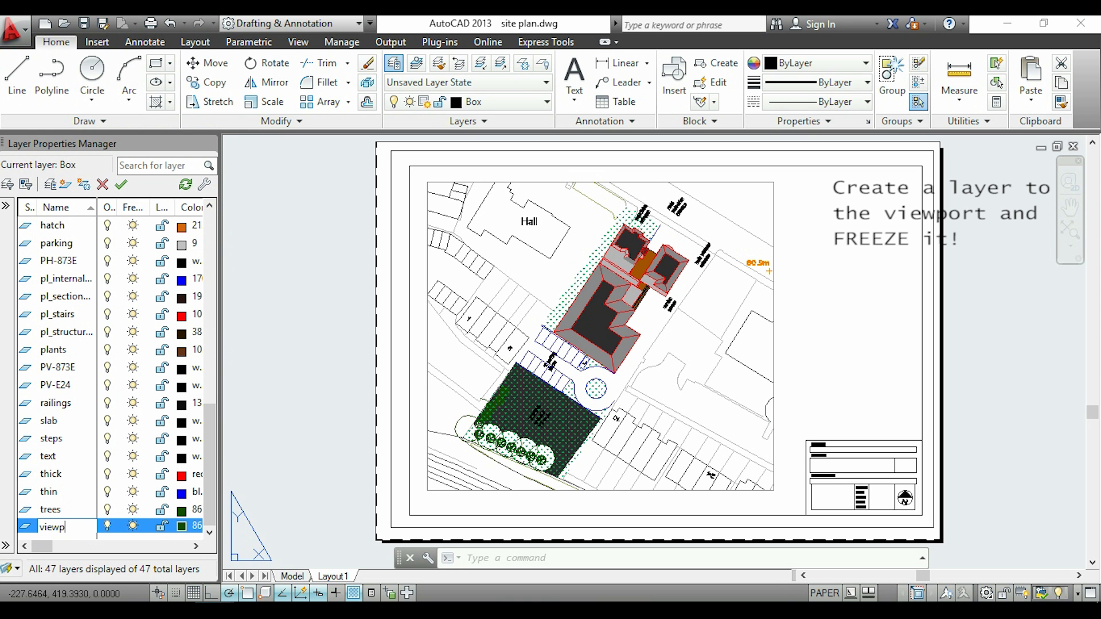
pyautogui.press('Return')
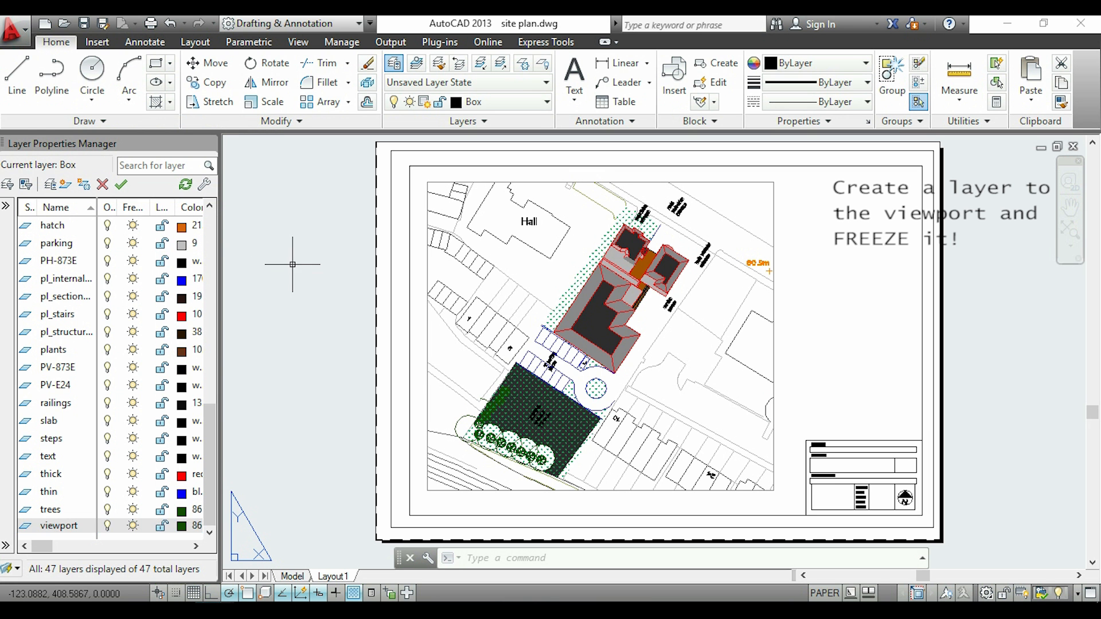
pyautogui.click(208, 144)
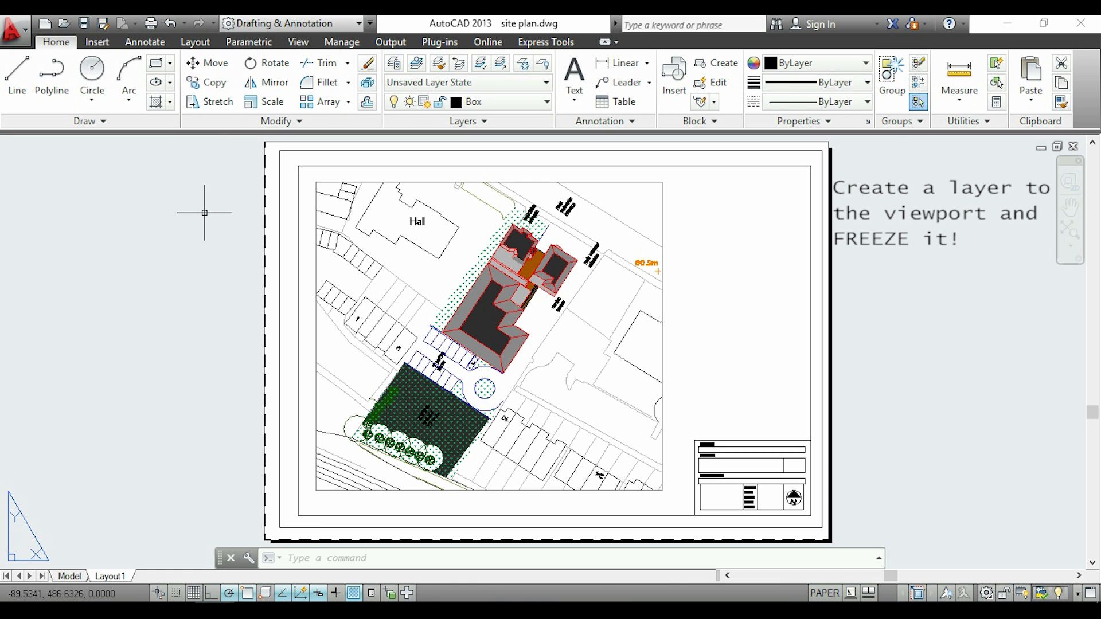
# Move the viewport boundary from the Box layer to the viewport layer and reselect the boundary
pyautogui.click(279, 215)
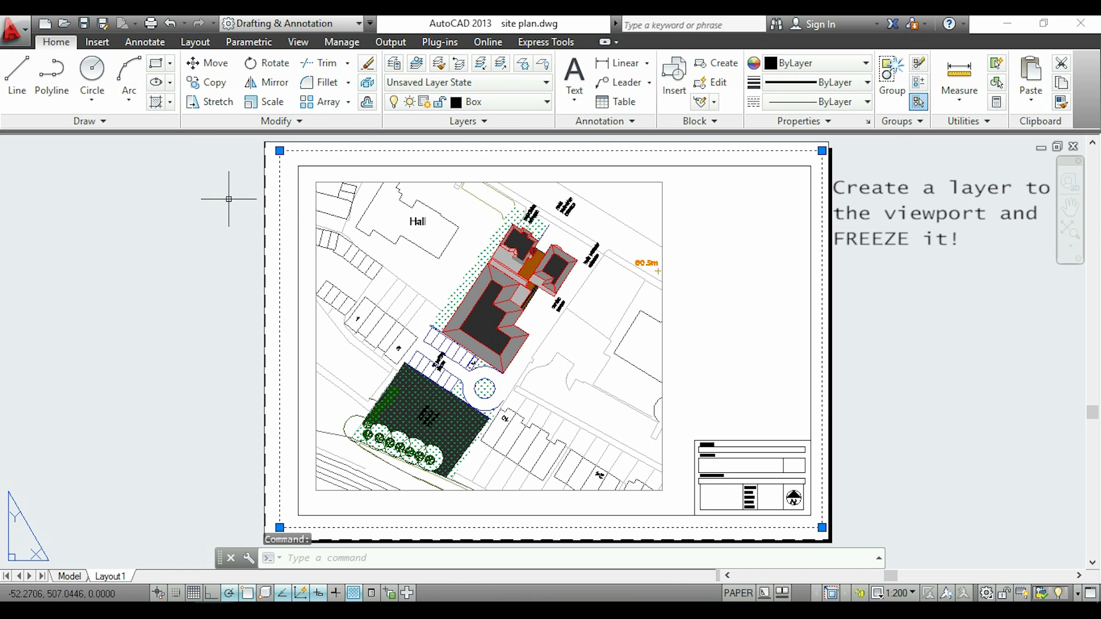
pyautogui.click(531, 103)
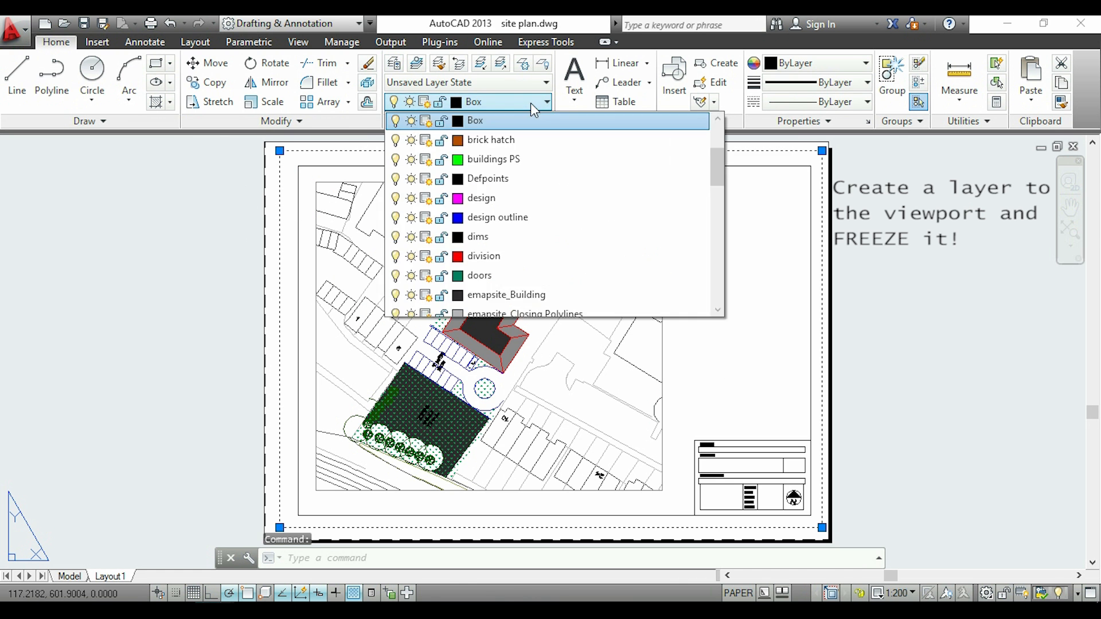
pyautogui.moveTo(714, 168); pyautogui.dragTo(727, 309)
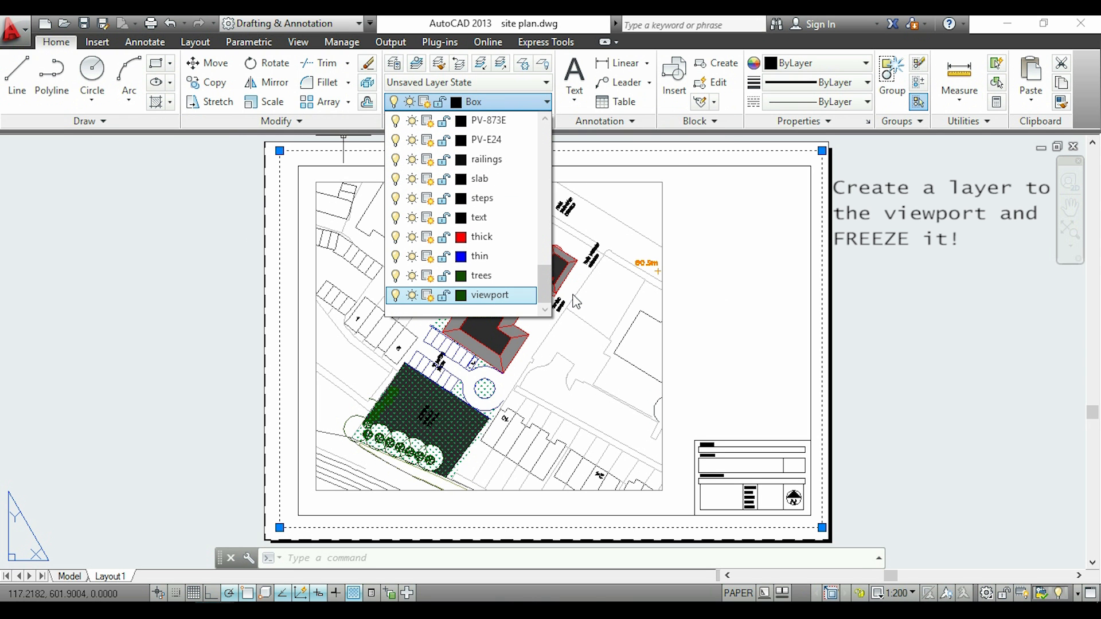
pyautogui.click(489, 295)
pyautogui.click(823, 262)
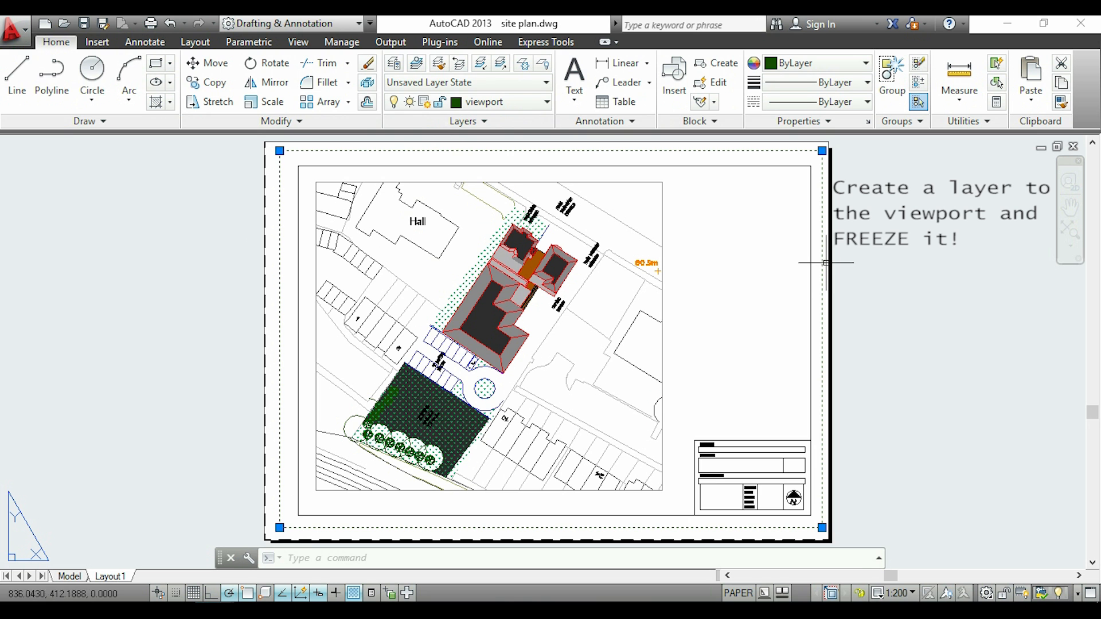
# Freeze the viewport layer so the viewport boundary is hidden, and switch the layout from paper space to model space
pyautogui.click(414, 103)
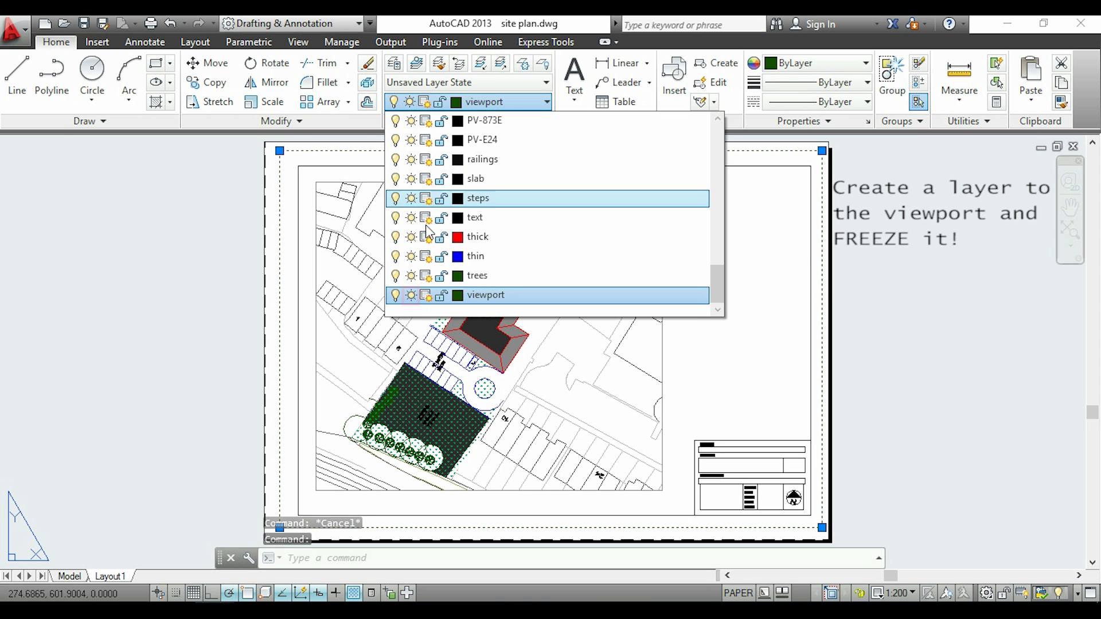
pyautogui.click(412, 296)
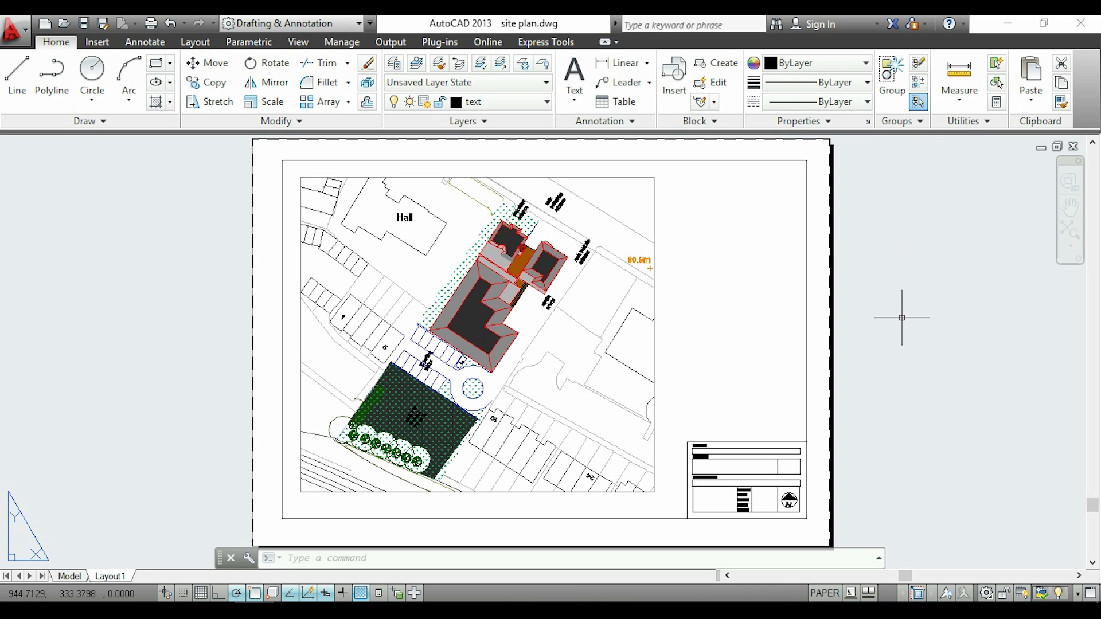
pyautogui.click(824, 594)
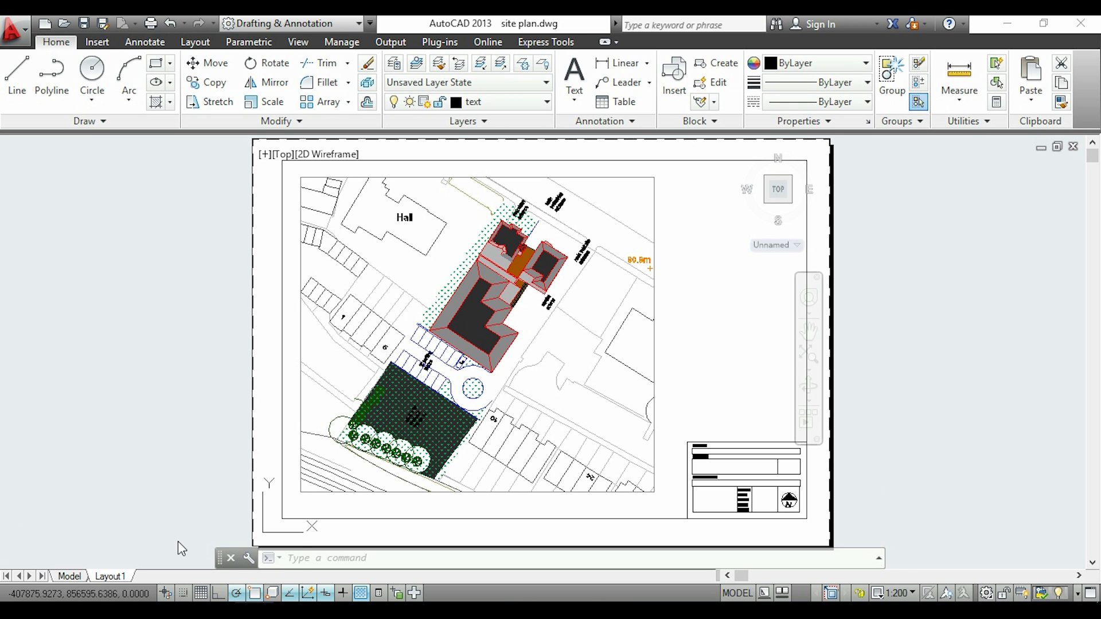
# Plot Layout1 with DWG To PDF on full bleed A1 paper, saving as "site plan-Layout1" and overwriting the existing file
pyautogui.rightClick(113, 577)
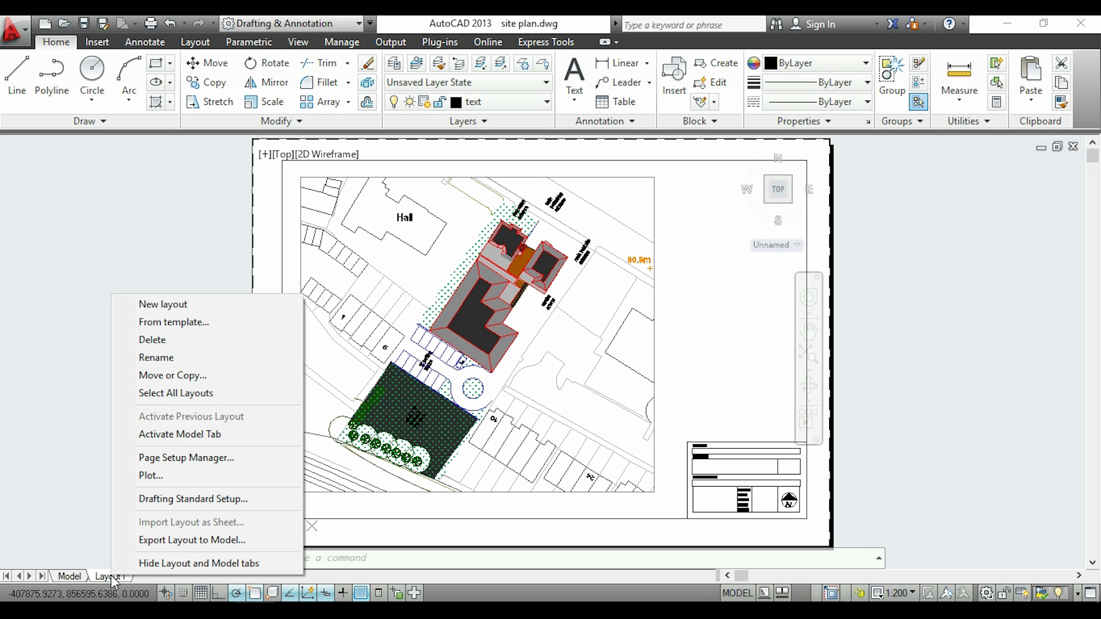
pyautogui.click(263, 476)
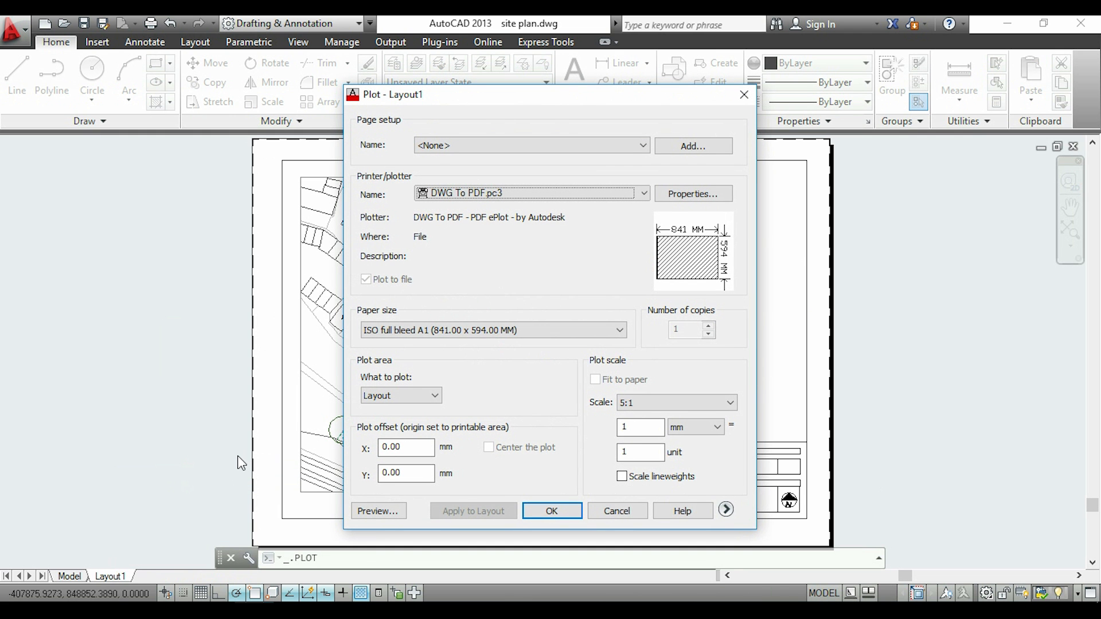
pyautogui.click(552, 511)
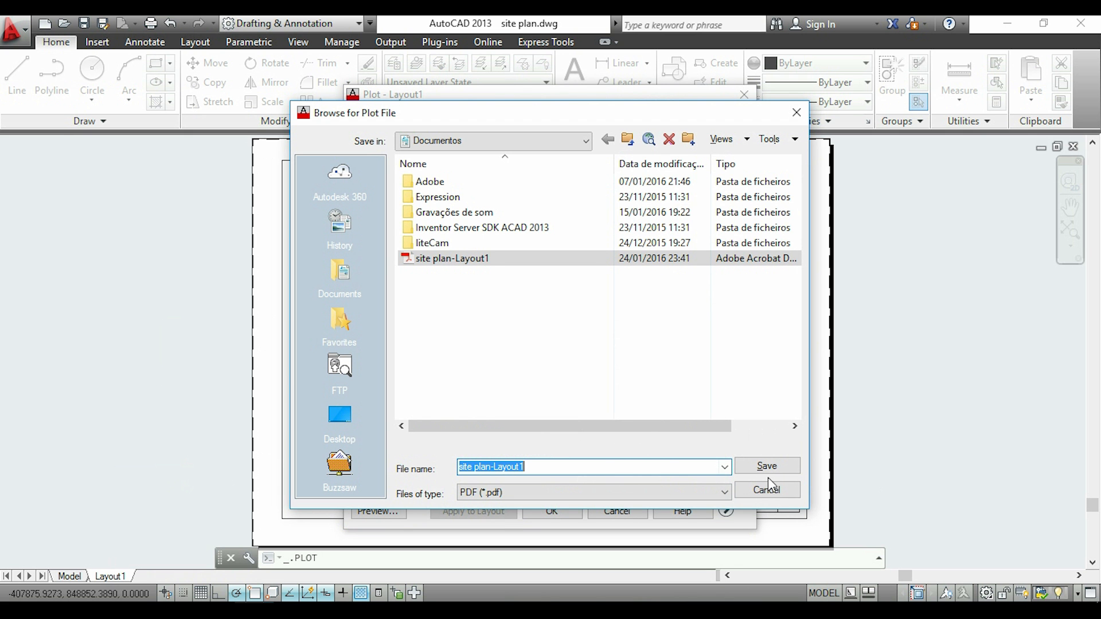
pyautogui.click(778, 465)
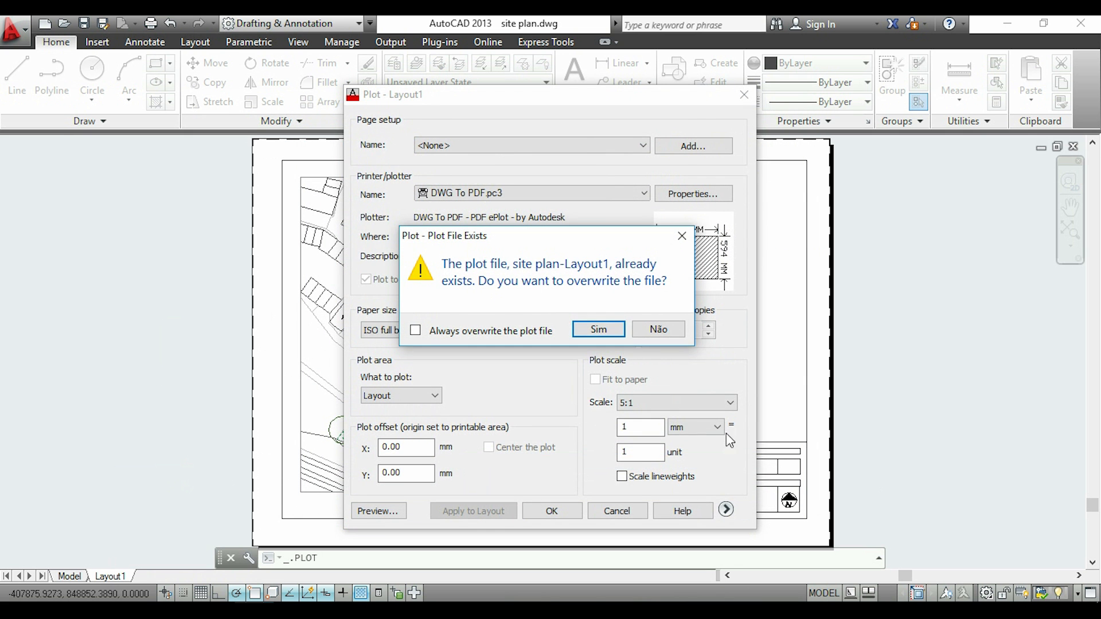
pyautogui.click(611, 328)
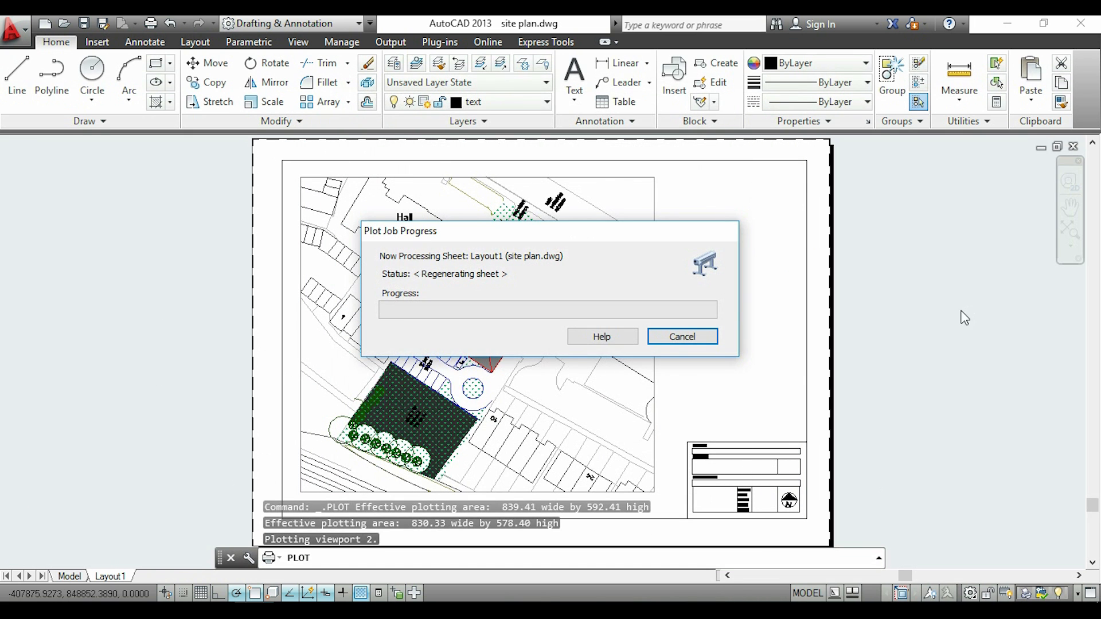